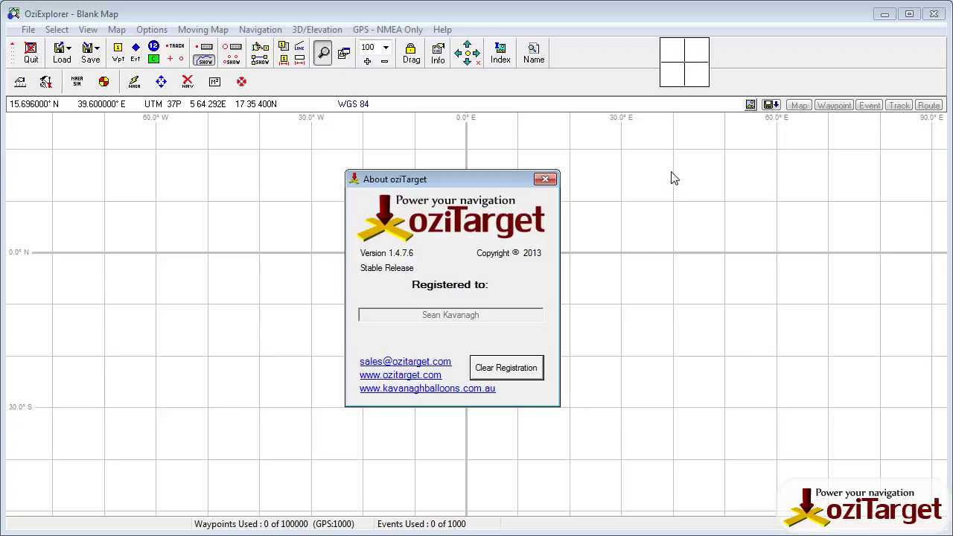
# Step: Close the About window and load the recent map Northam_2015_Draft_05_ozf.map
pyautogui.click(546, 180)
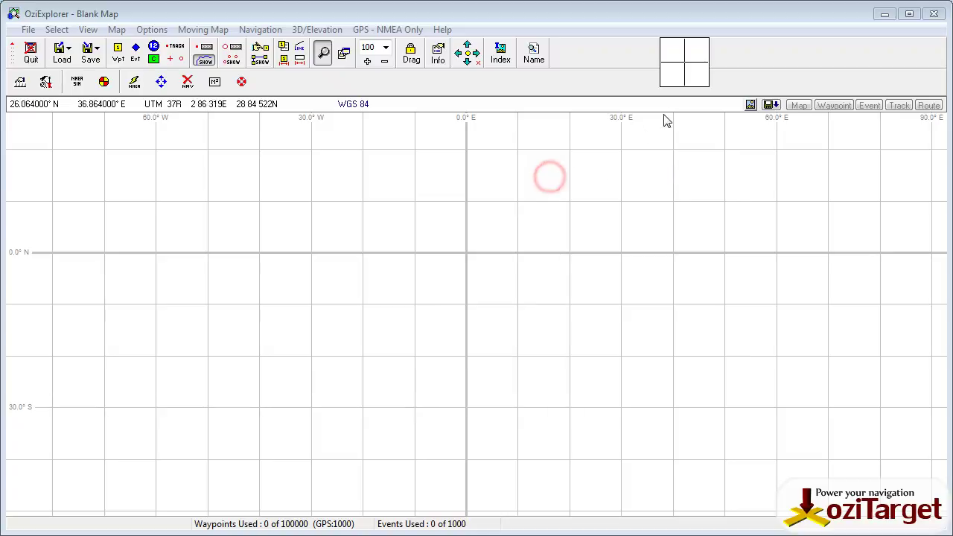
pyautogui.click(65, 59)
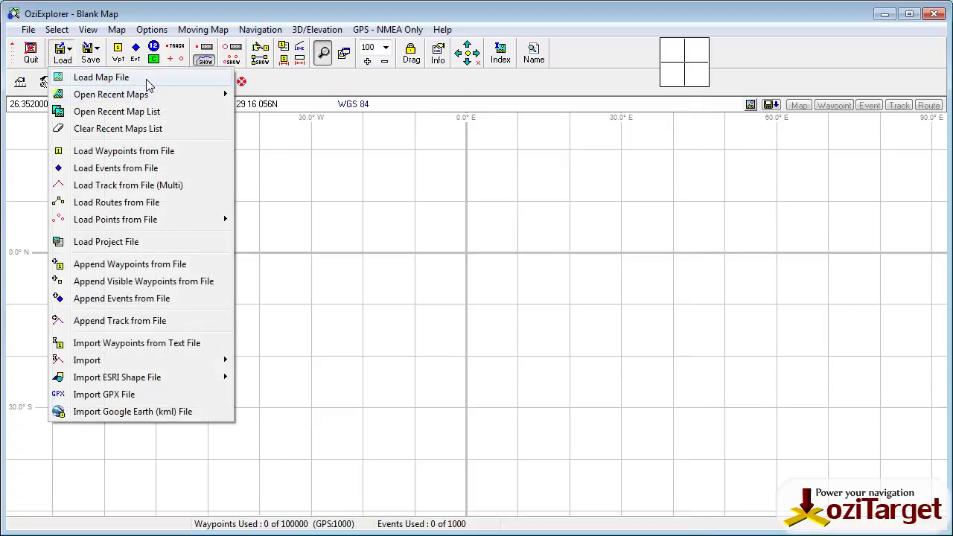
pyautogui.moveTo(142, 94)
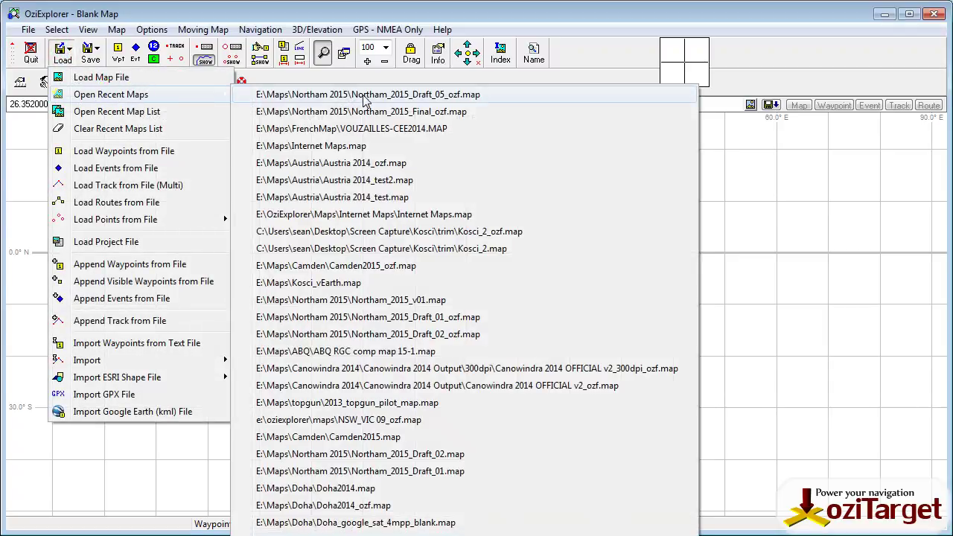
pyautogui.click(364, 94)
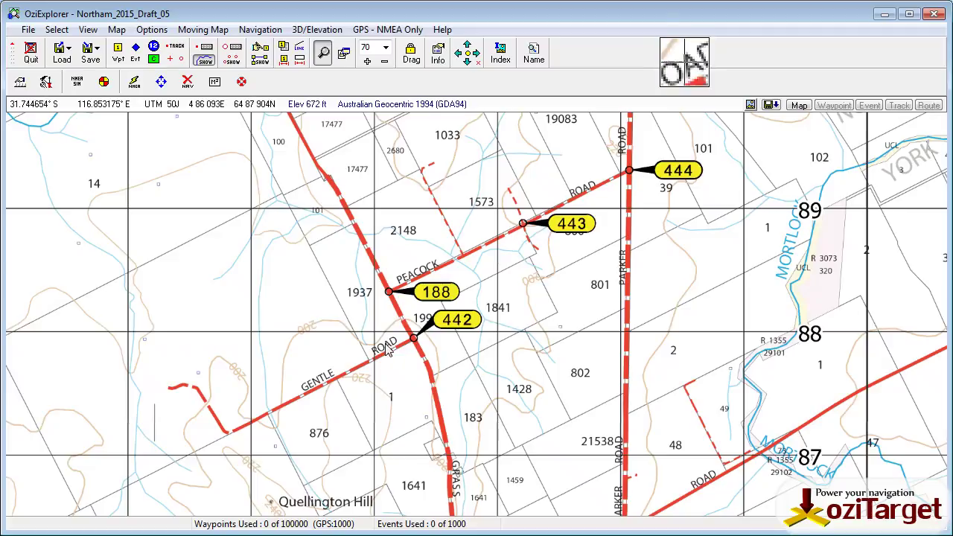
# Step: Load the waypoint file Goal List Final v1.1.wpt from the Northam 2015 folder onto the map
pyautogui.click(64, 55)
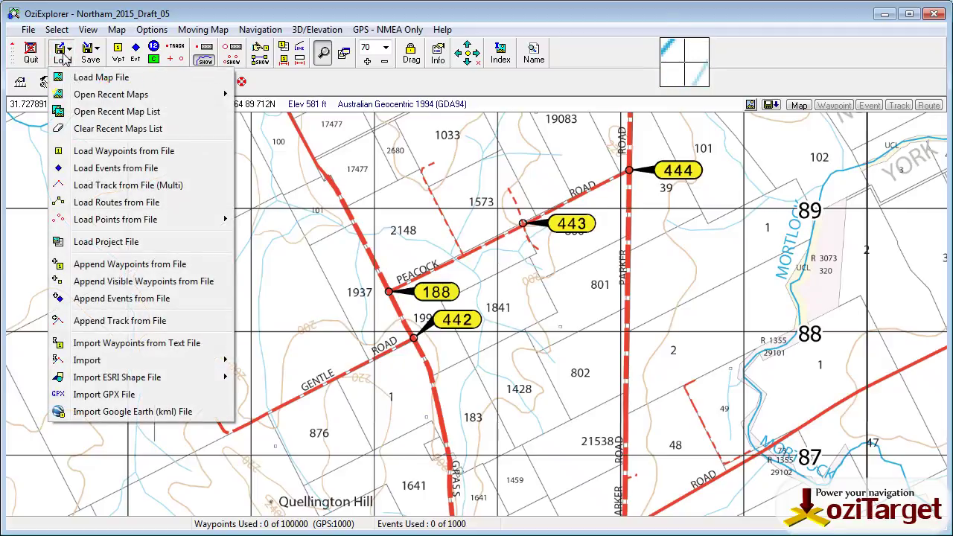
pyautogui.click(112, 152)
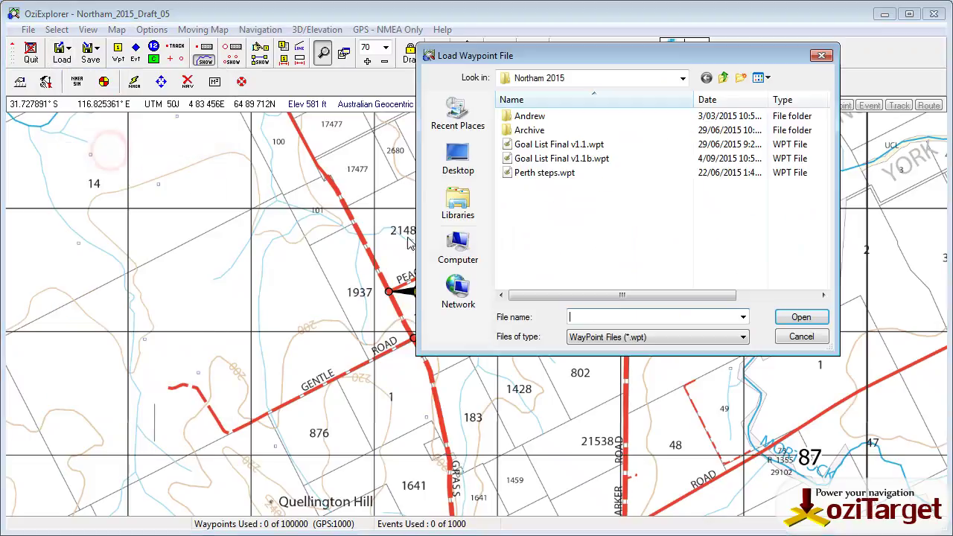
pyautogui.click(555, 144)
pyautogui.click(795, 316)
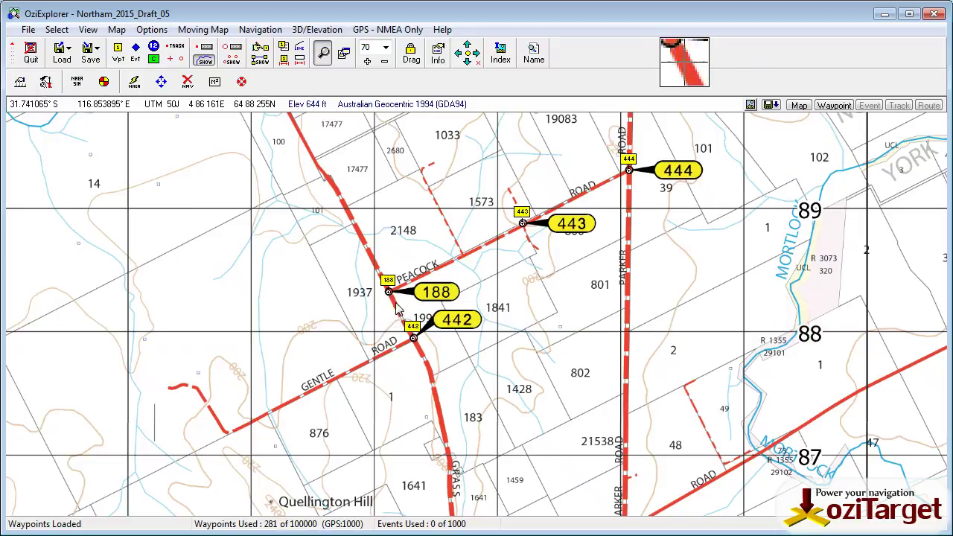
# Step: Examine how the loaded waypoint labels sit beside the map's printed goal numbers around 188, 442, 443 and 444 at different zoom levels
pyautogui.click(367, 61)
pyautogui.click(367, 62)
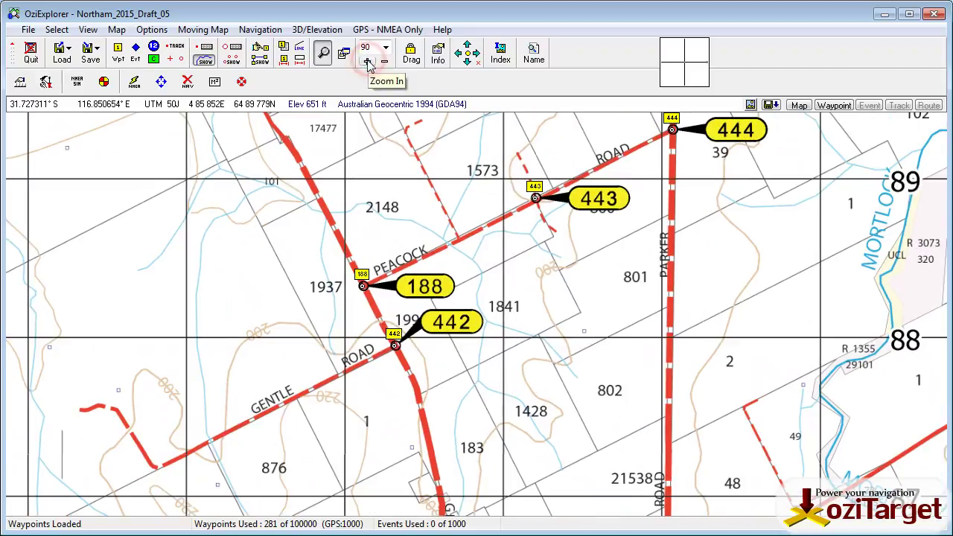
pyautogui.click(367, 61)
pyautogui.moveTo(541, 185); pyautogui.dragTo(511, 313)
pyautogui.moveTo(341, 348); pyautogui.dragTo(377, 223)
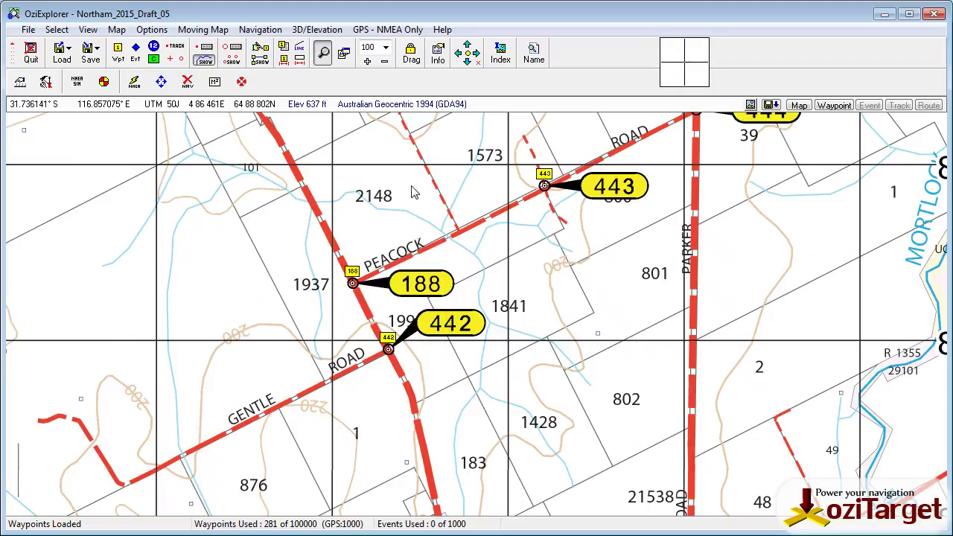
pyautogui.click(384, 61)
pyautogui.click(384, 61)
pyautogui.click(384, 61)
pyautogui.click(385, 61)
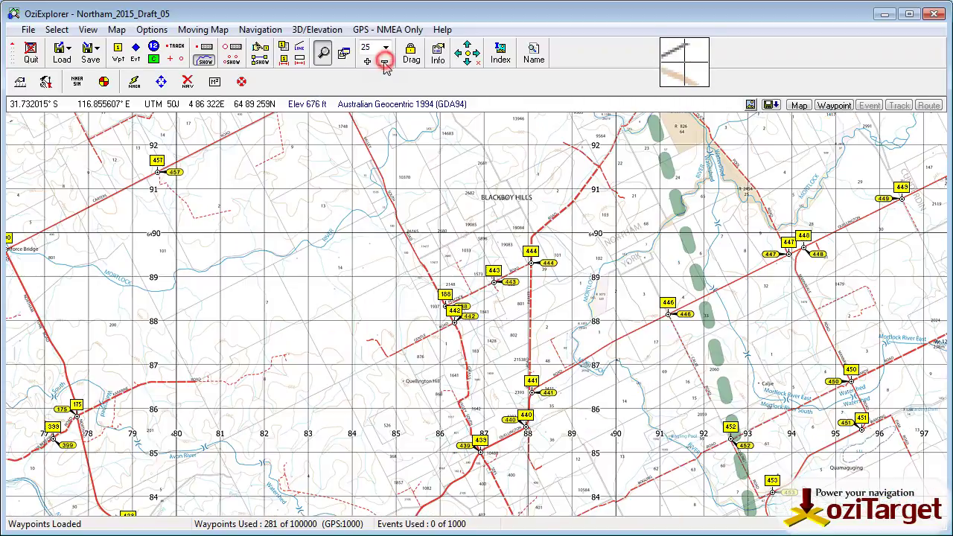
pyautogui.click(367, 63)
pyautogui.click(367, 62)
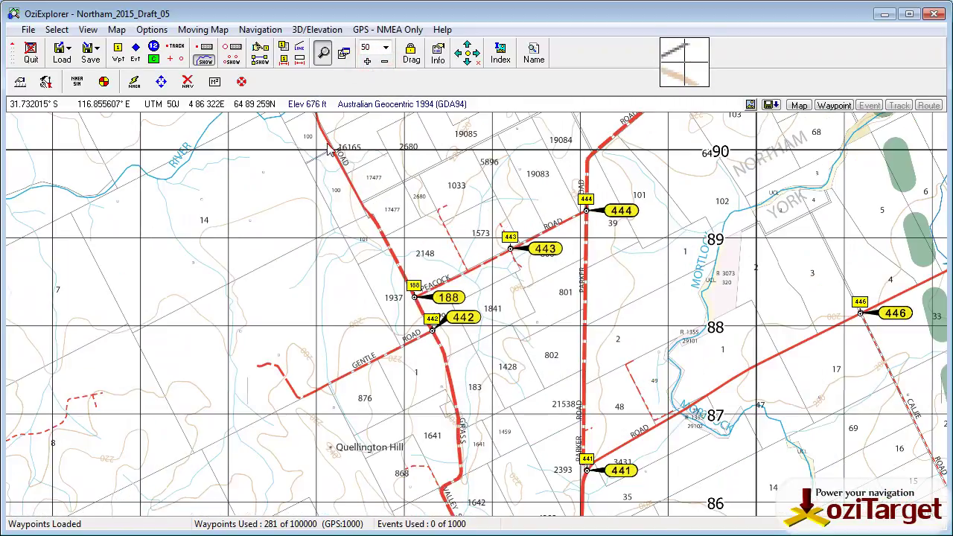
pyautogui.click(367, 63)
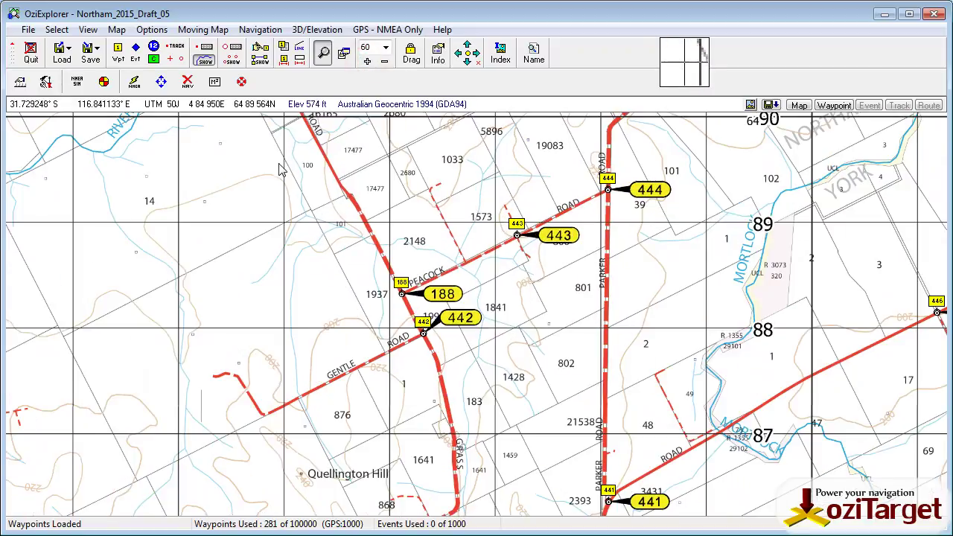
# Step: Select all waypoints in the waypoint list and change their display format to Symbol Only
pyautogui.click(283, 49)
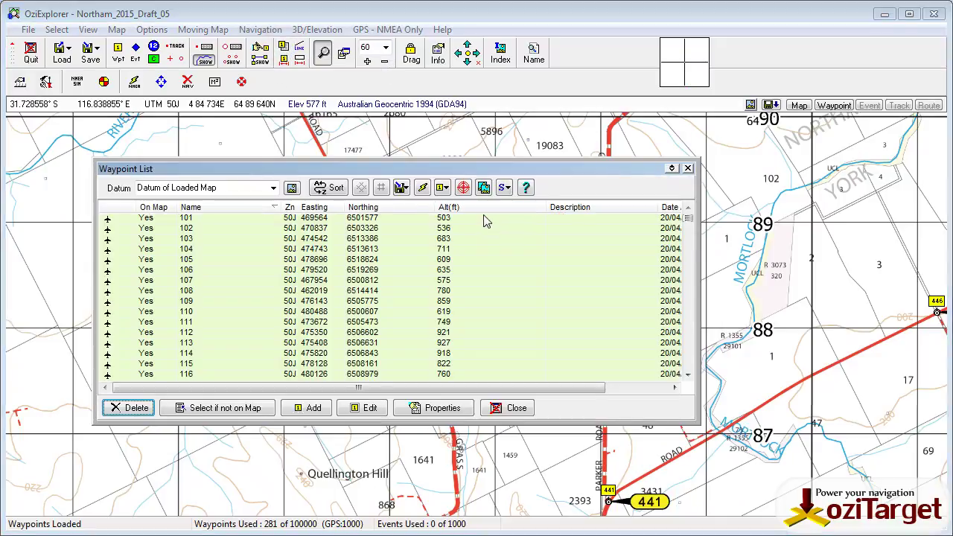
pyautogui.click(505, 191)
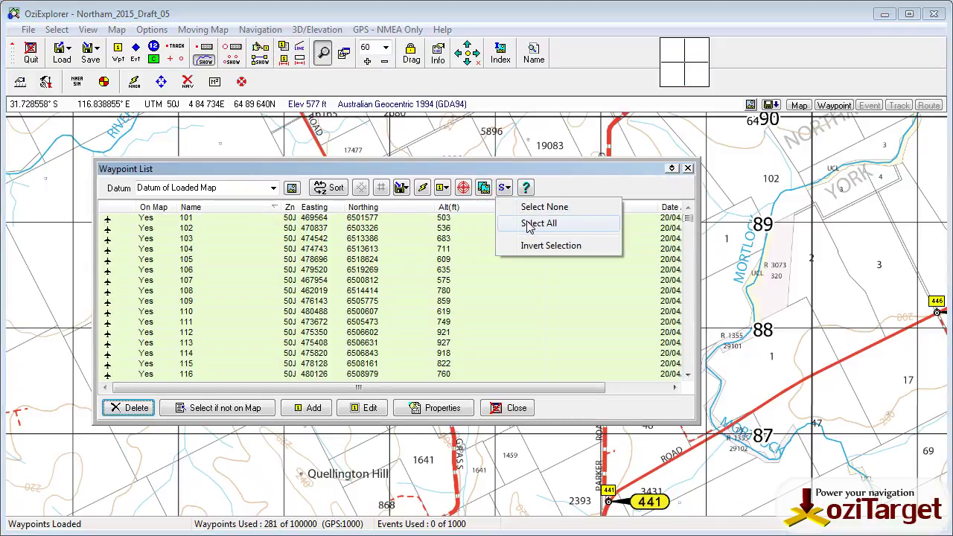
pyautogui.click(529, 224)
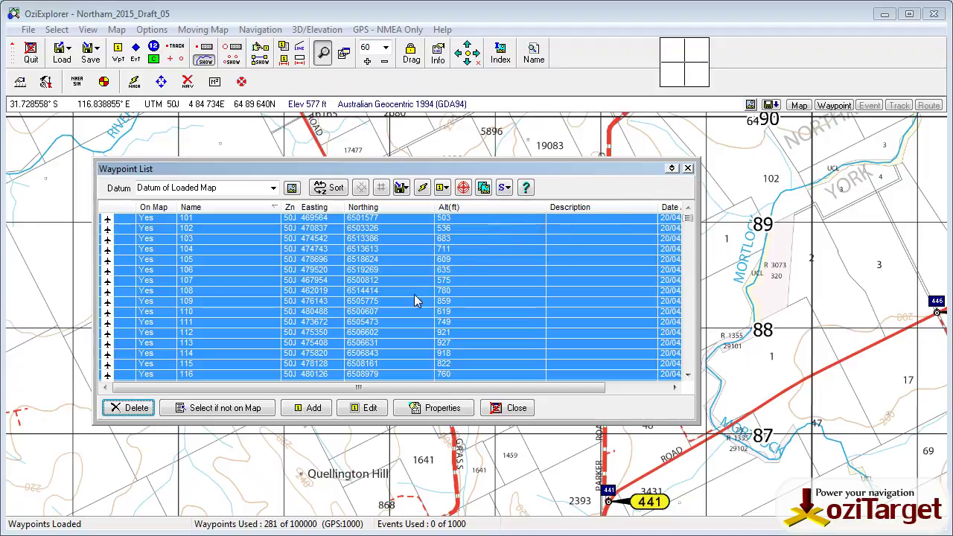
pyautogui.click(443, 190)
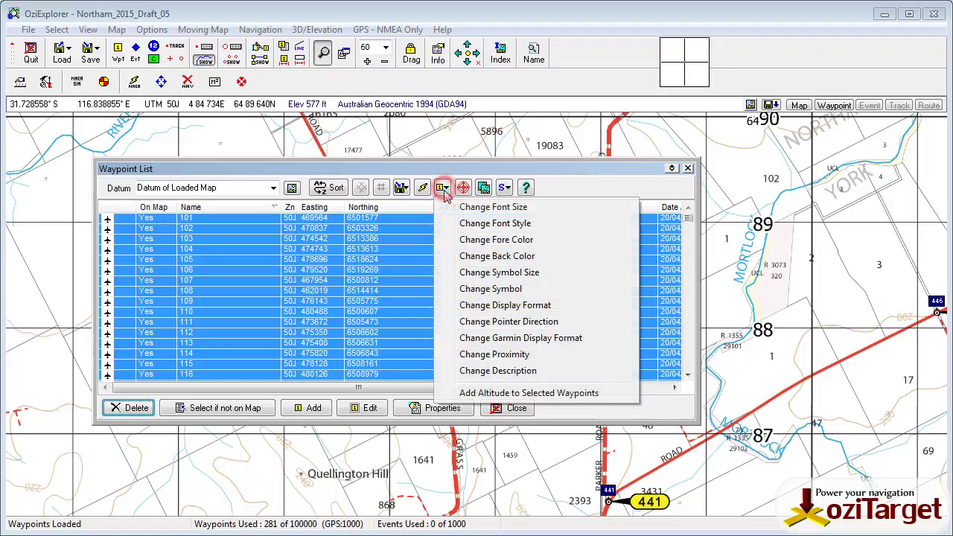
pyautogui.click(491, 306)
pyautogui.click(686, 265)
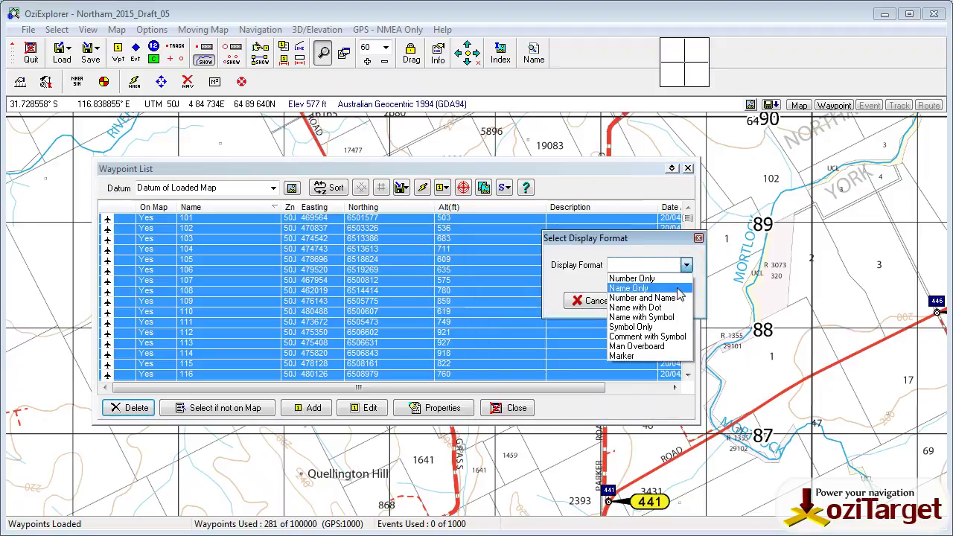
pyautogui.click(650, 332)
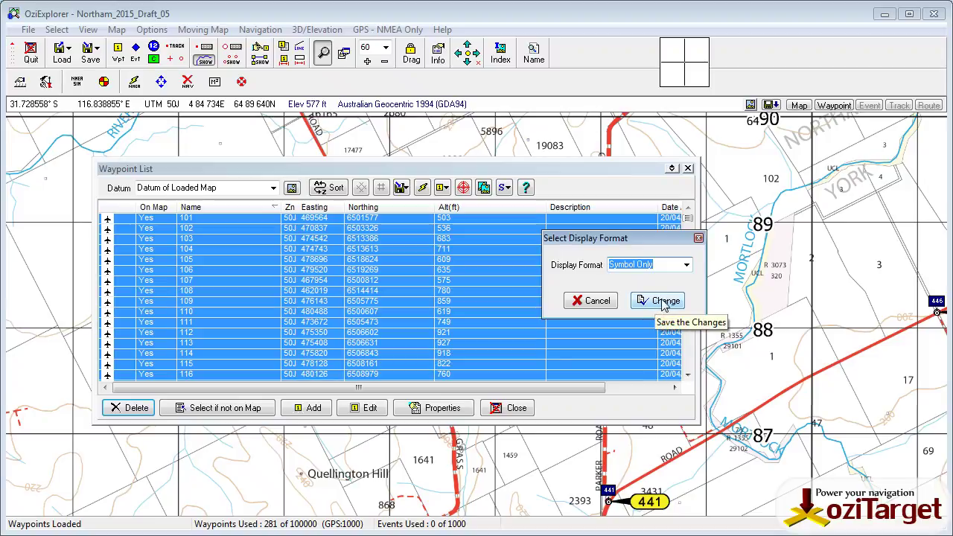
pyautogui.click(658, 303)
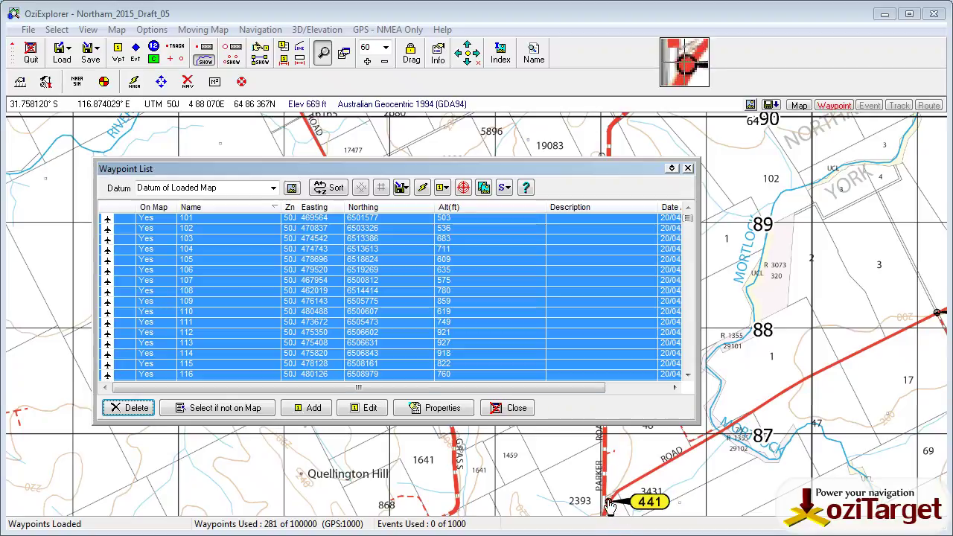
# Step: Change the symbol of all selected waypoints to the green Navaid symbol, after checking the current symbol close up at goal 443
pyautogui.moveTo(547, 168); pyautogui.dragTo(433, 315)
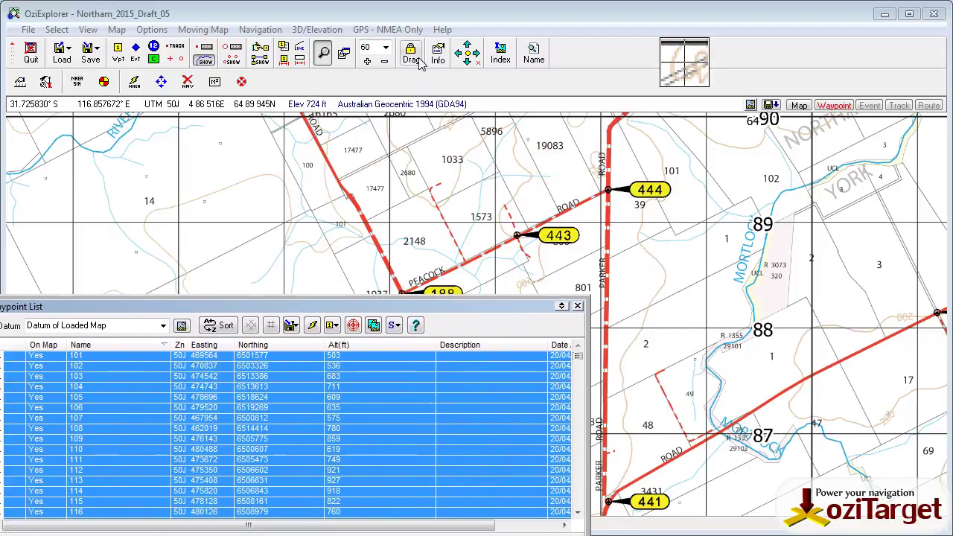
pyautogui.click(367, 61)
pyautogui.click(367, 61)
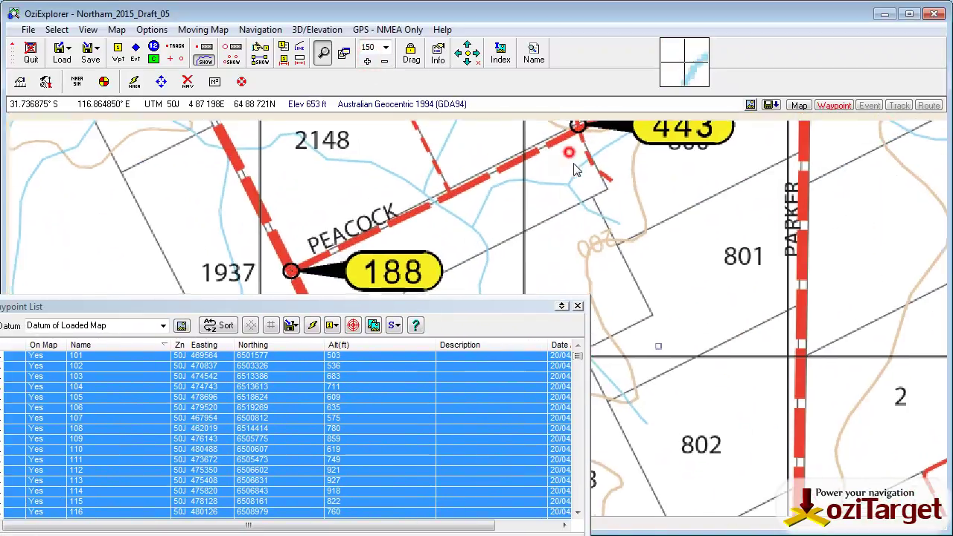
pyautogui.scroll(-1, 577, 219)
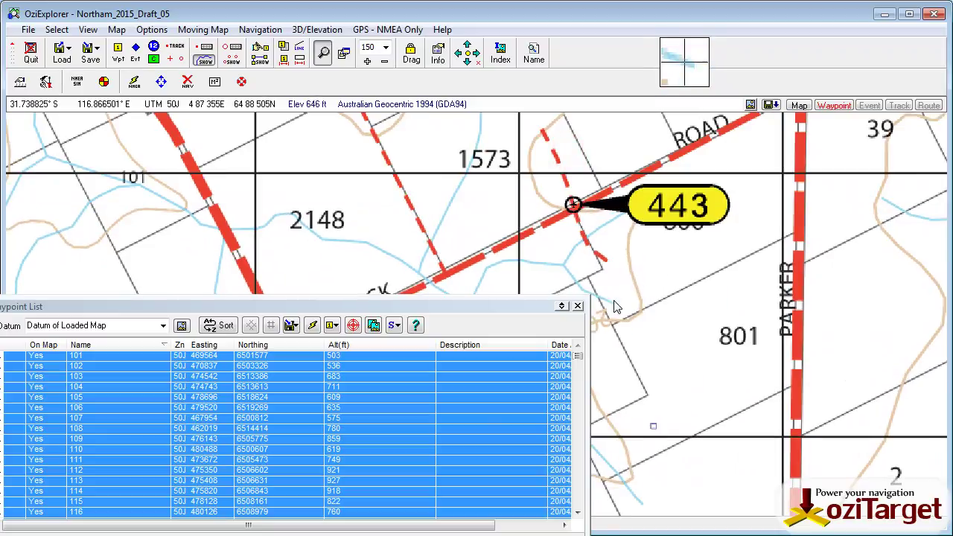
pyautogui.moveTo(525, 306); pyautogui.dragTo(576, 251)
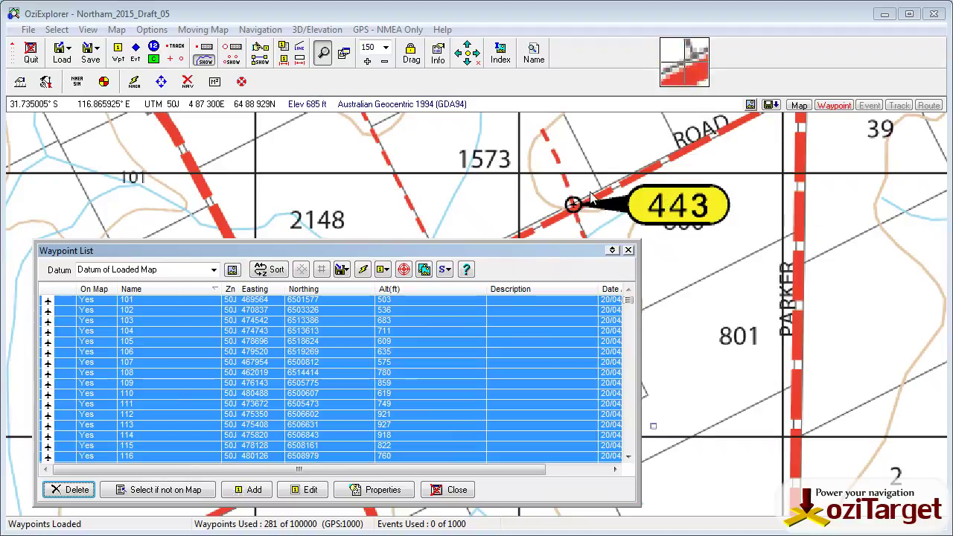
pyautogui.moveTo(547, 251); pyautogui.dragTo(602, 127)
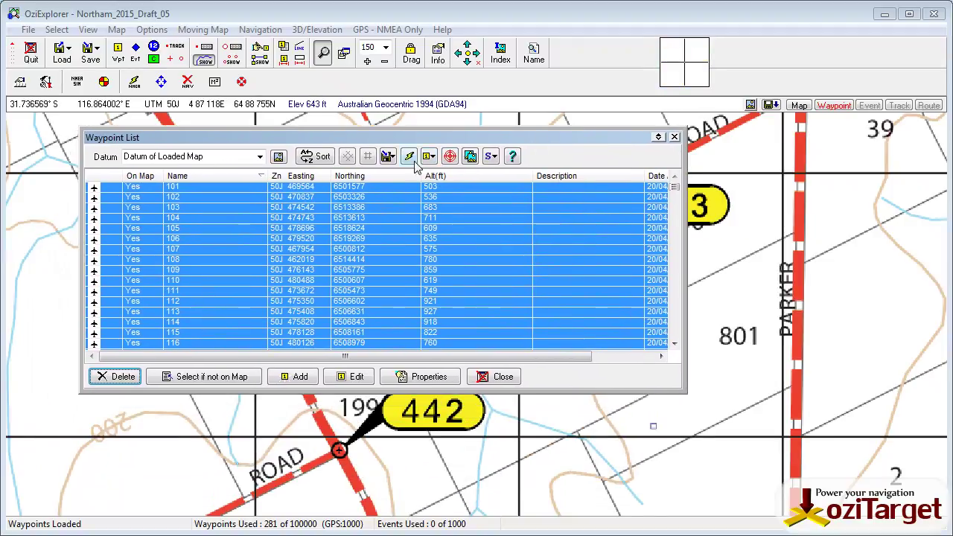
pyautogui.click(492, 156)
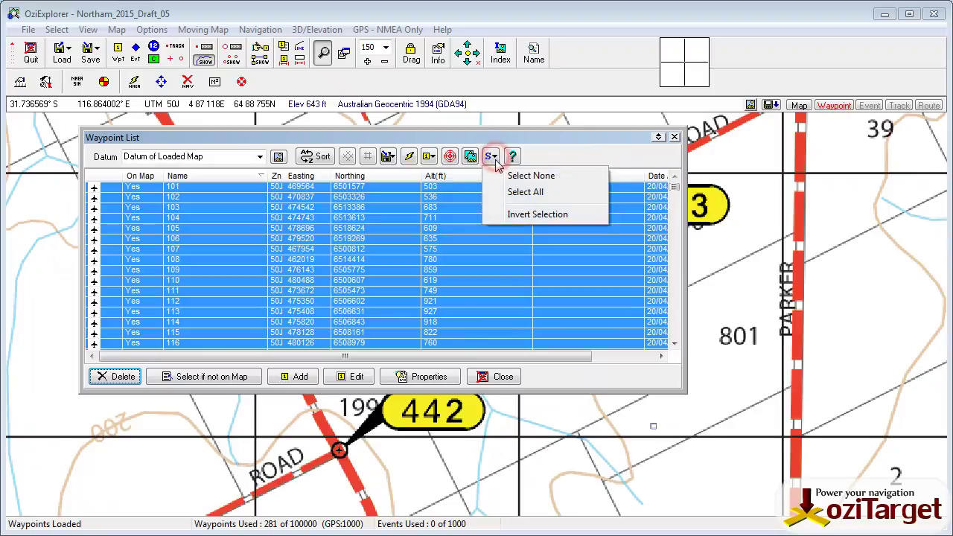
pyautogui.click(428, 158)
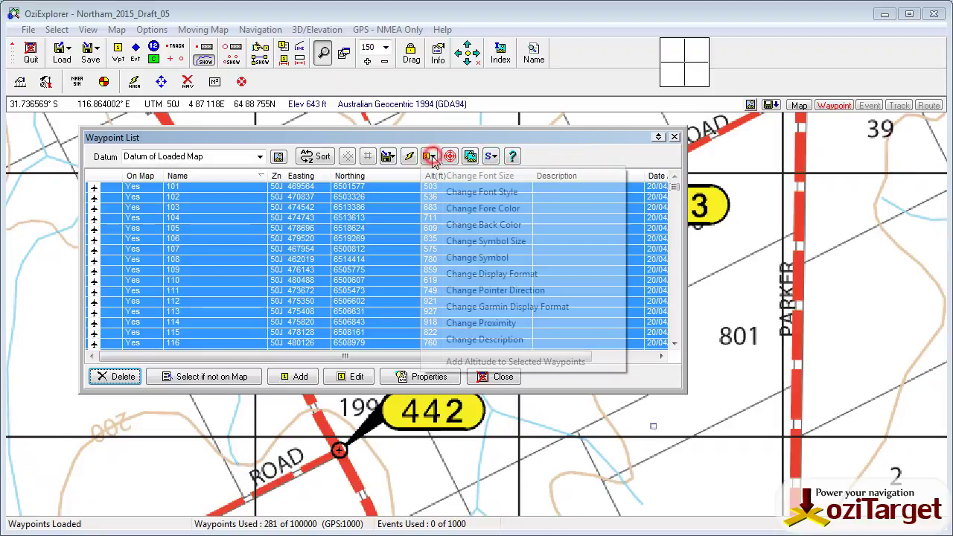
pyautogui.click(491, 259)
pyautogui.click(679, 266)
pyautogui.moveTo(682, 299); pyautogui.dragTo(681, 501)
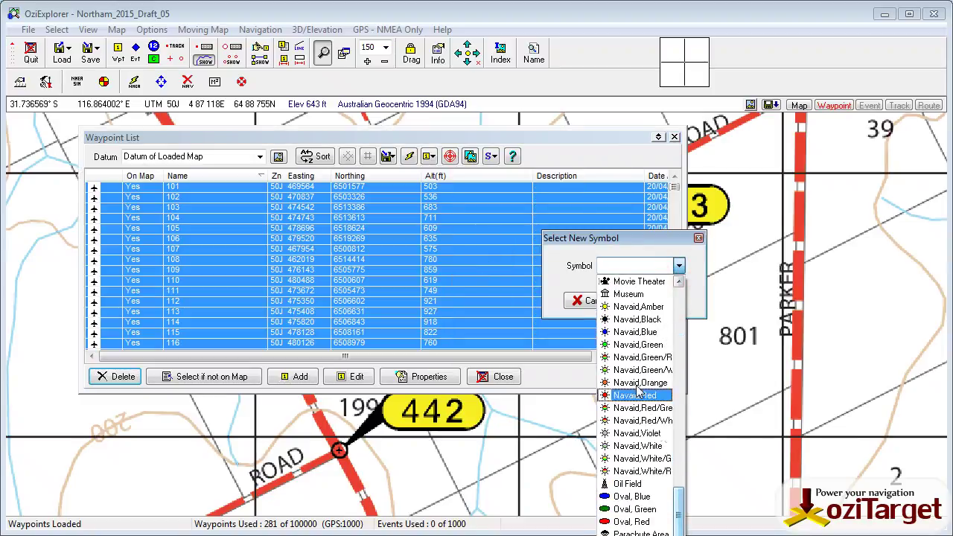
pyautogui.click(638, 345)
pyautogui.click(658, 301)
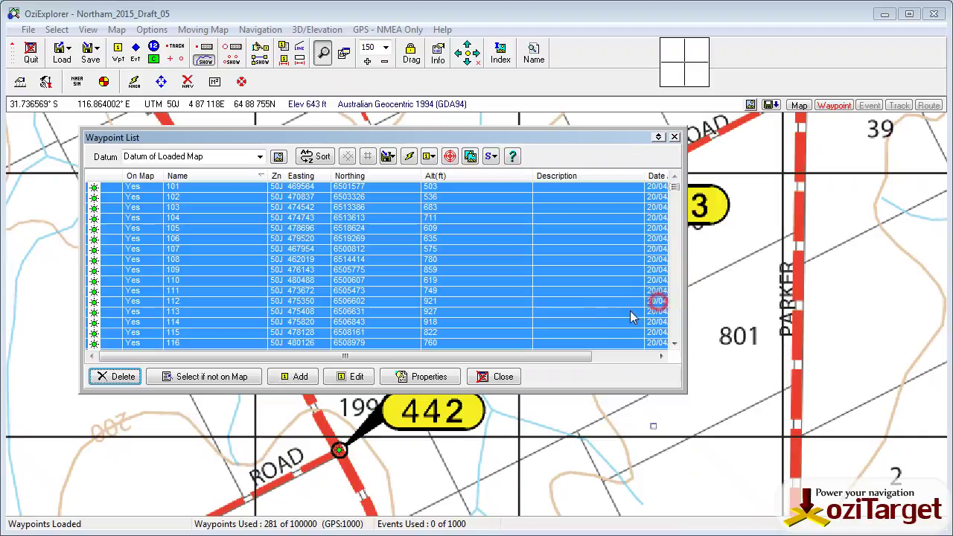
# Step: Check the green symbols on the map, set the symbol size of all selected waypoints to 30, and close the waypoint list
pyautogui.moveTo(547, 142); pyautogui.dragTo(584, 262)
pyautogui.click(385, 61)
pyautogui.click(384, 61)
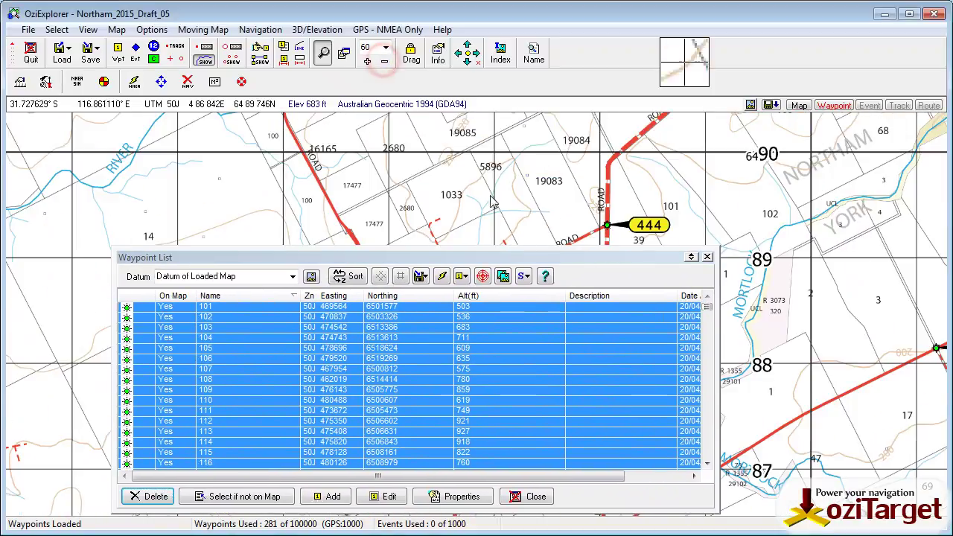
pyautogui.moveTo(521, 256); pyautogui.dragTo(484, 146)
pyautogui.click(689, 149)
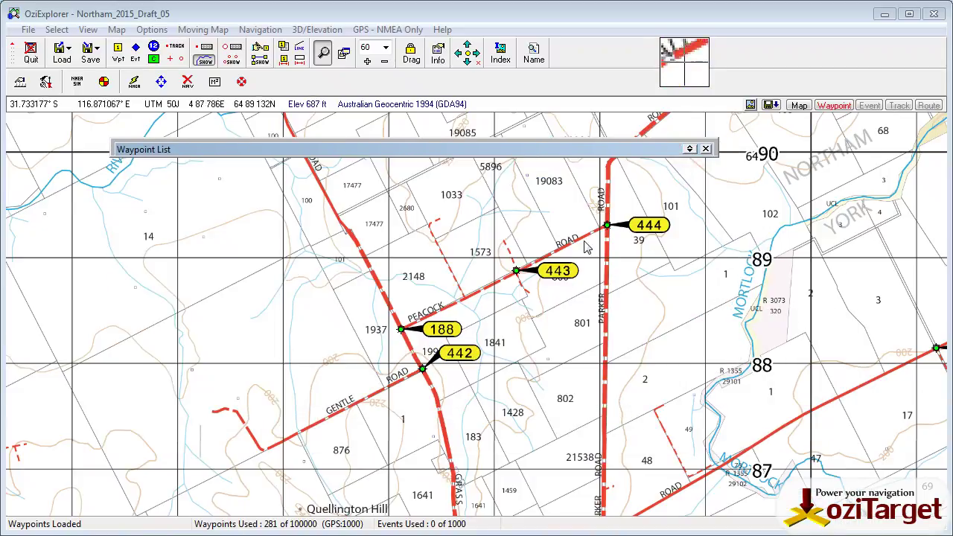
pyautogui.moveTo(609, 232)
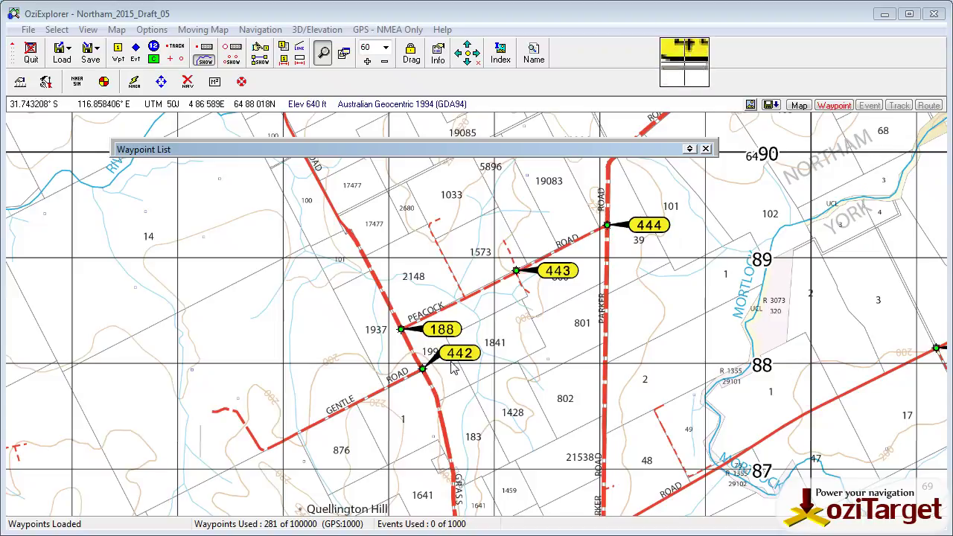
pyautogui.click(689, 149)
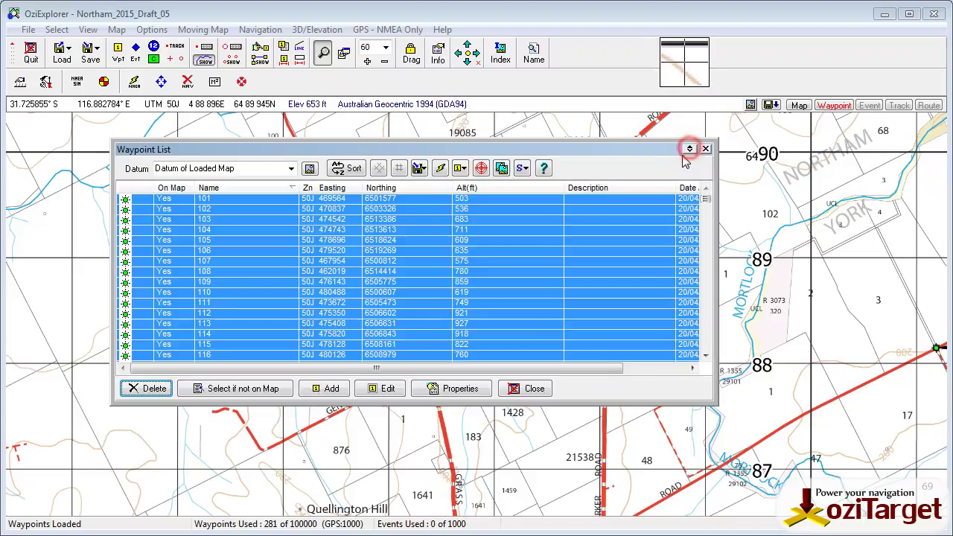
pyautogui.click(462, 170)
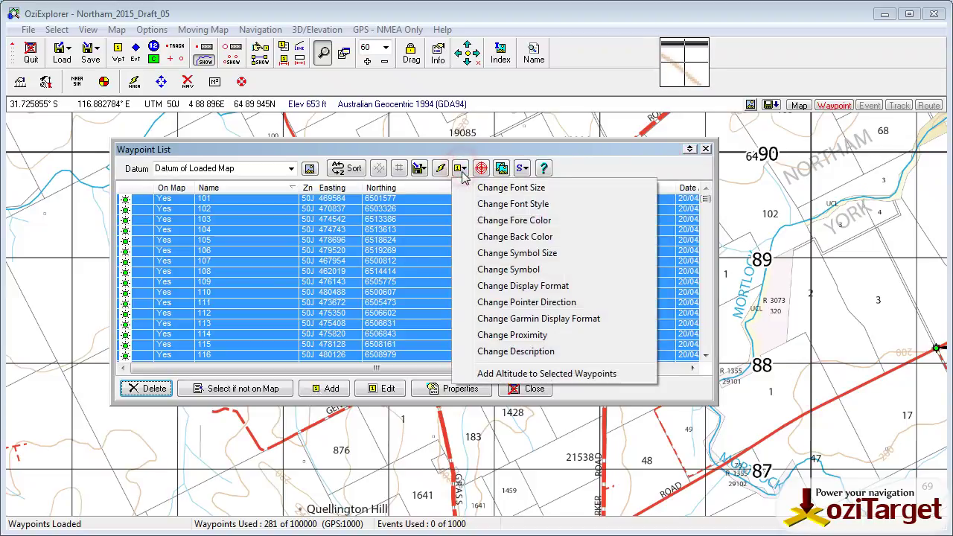
pyautogui.click(519, 253)
pyautogui.click(639, 265)
pyautogui.click(658, 300)
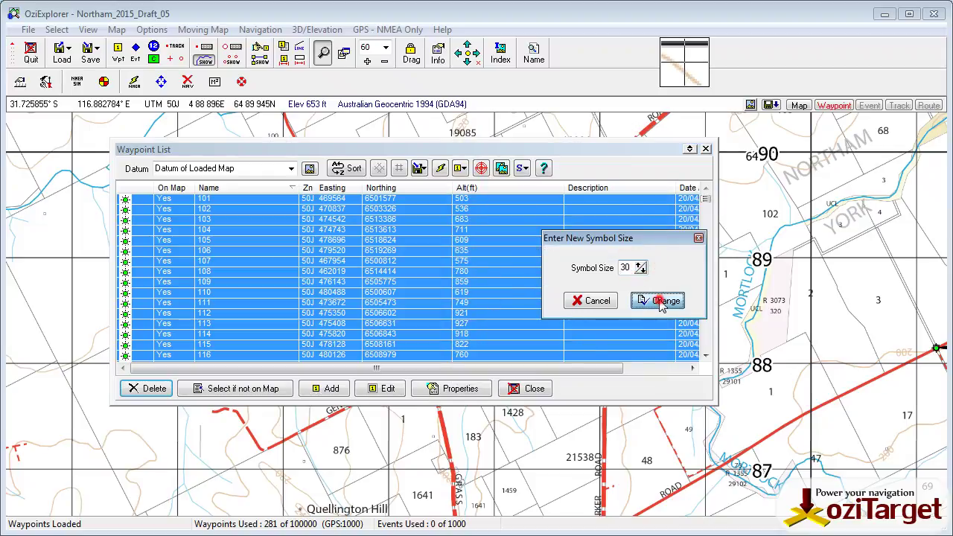
pyautogui.click(534, 389)
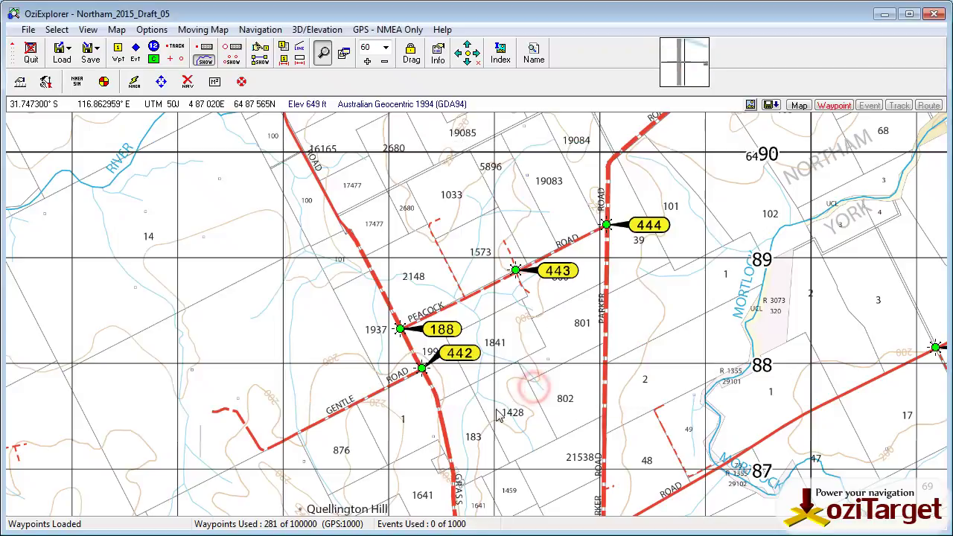
# Step: Compare how the green waypoint symbols around goals 188, 442, 443 and 444 look at several zoom levels, ending at 50
pyautogui.click(385, 62)
pyautogui.click(385, 62)
pyautogui.click(368, 63)
pyautogui.click(367, 62)
pyautogui.click(368, 62)
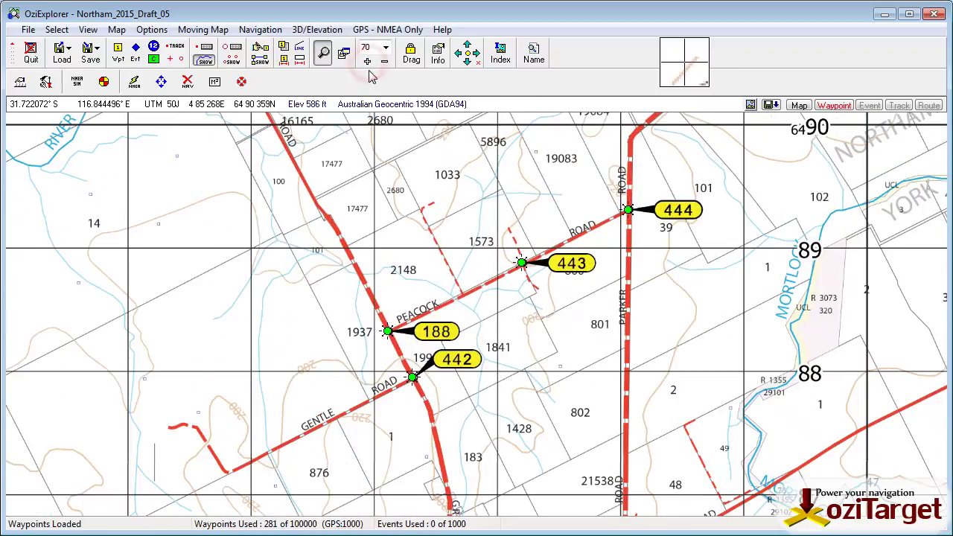
pyautogui.click(385, 63)
pyautogui.click(384, 62)
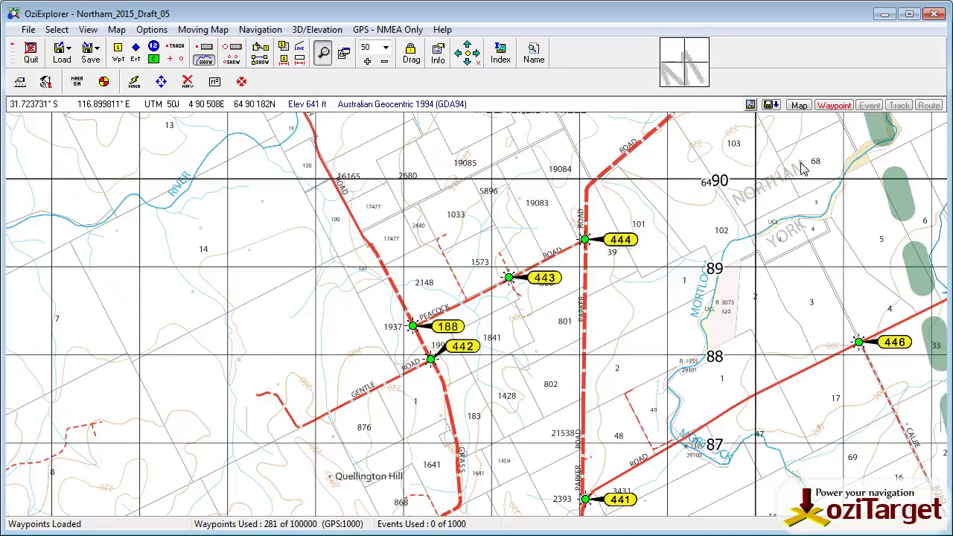
# Step: Save the restyled waypoints over the existing file Goal List Final v1.1b.wpt in the Northam 2015 folder
pyautogui.click(89, 54)
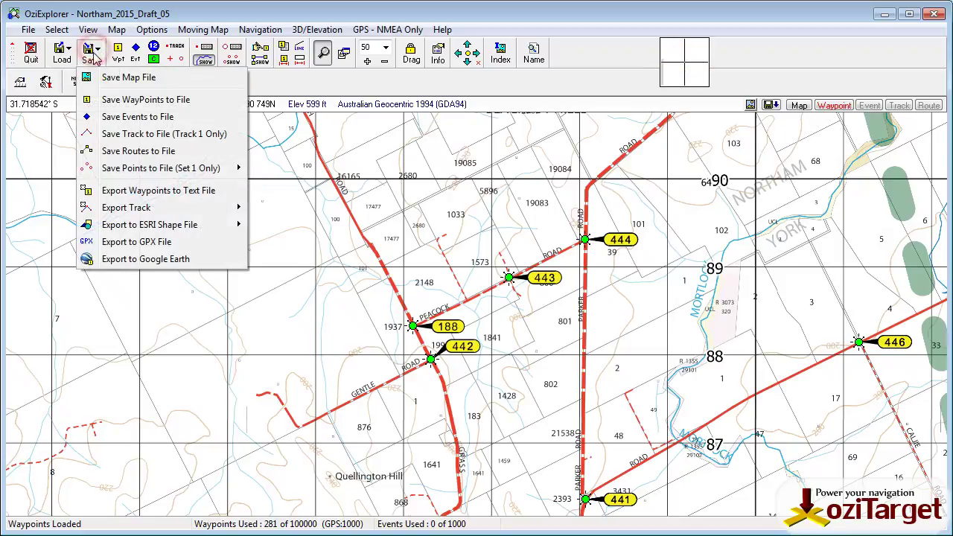
pyautogui.click(128, 99)
pyautogui.click(571, 154)
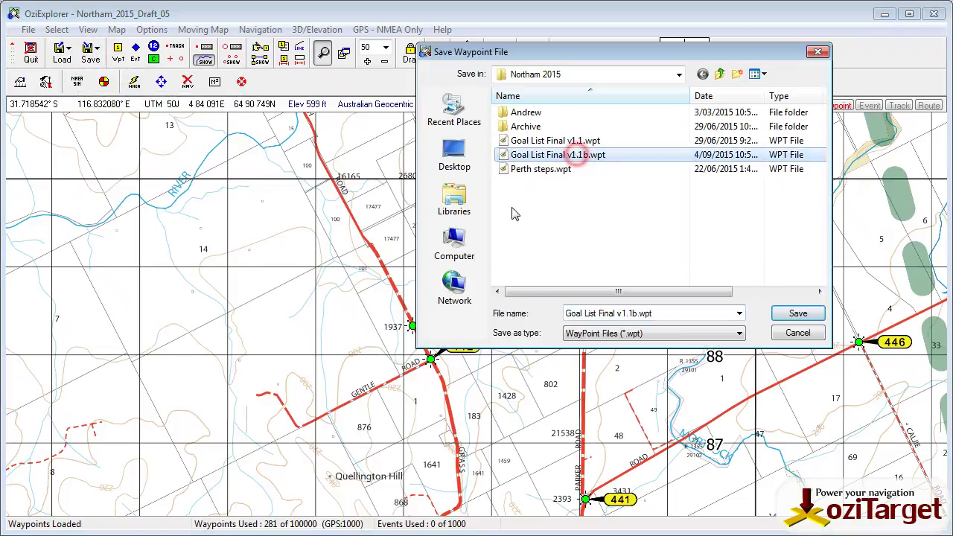
pyautogui.click(797, 314)
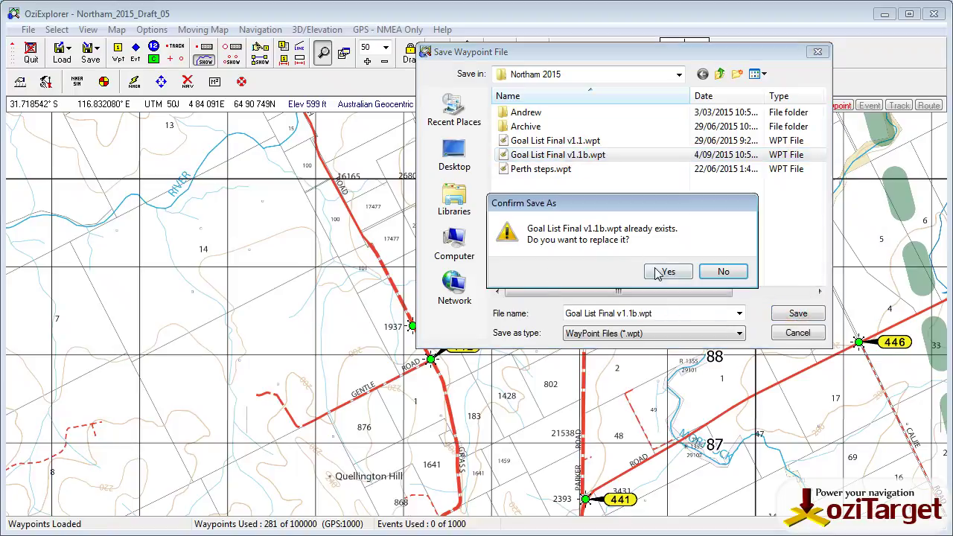
pyautogui.click(665, 272)
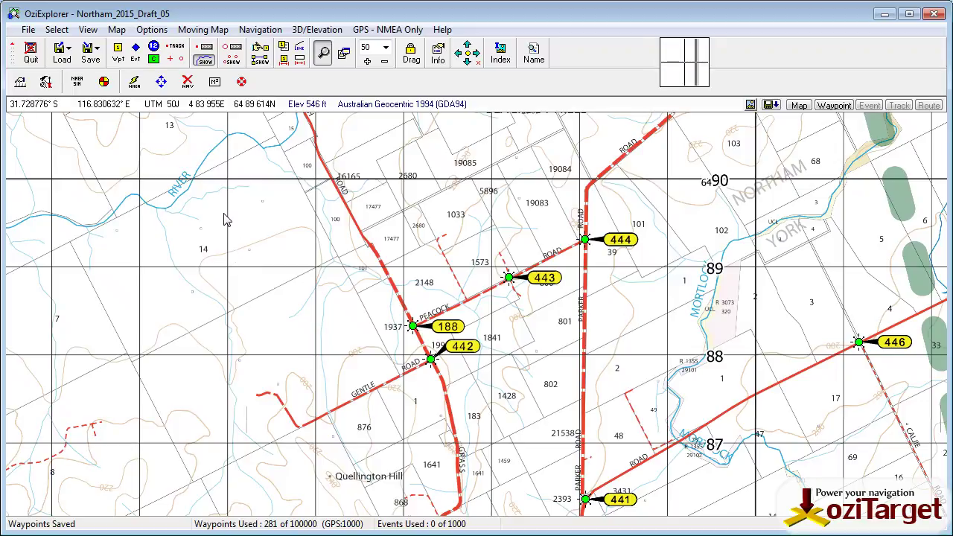
# Step: Place one new waypoint on the road northwest of goal 188, near UTM 485500E 6489400N, and end waypoint placement
pyautogui.click(118, 50)
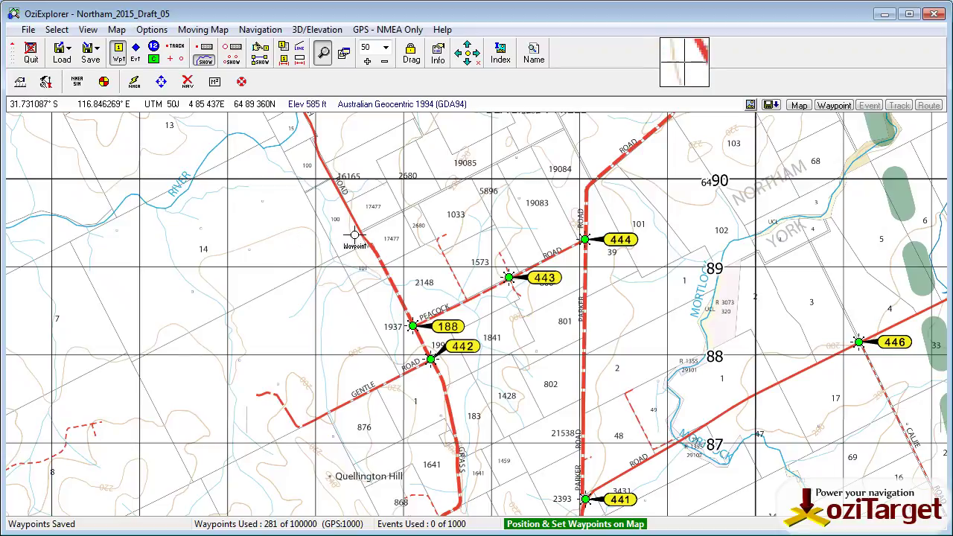
pyautogui.click(360, 232)
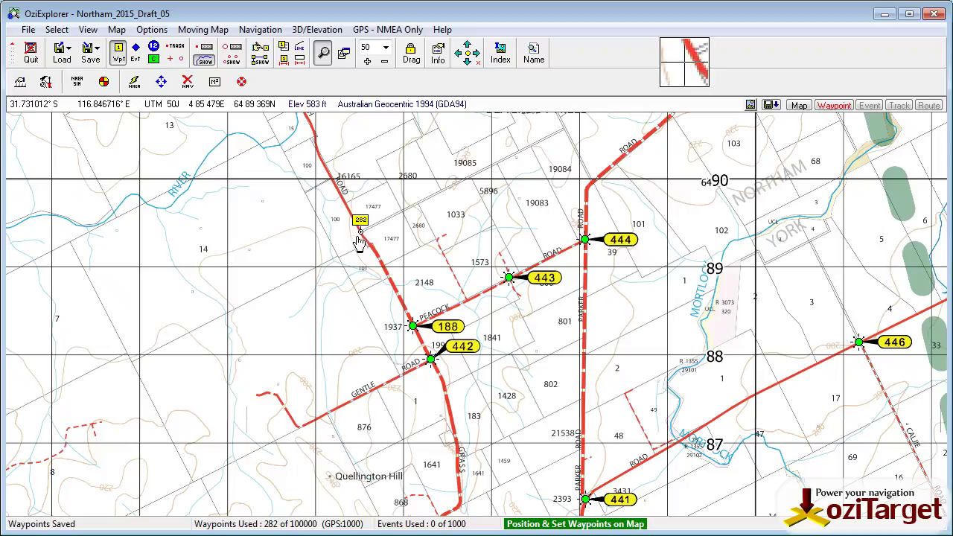
pyautogui.click(118, 53)
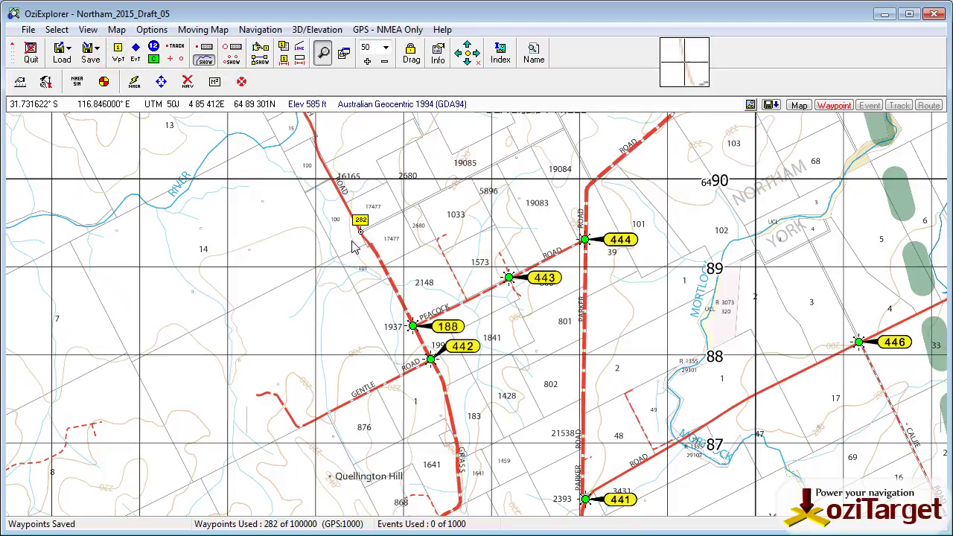
# Step: Edit the properties of new waypoint 282 and set its name text size to 14
pyautogui.moveTo(361, 240)
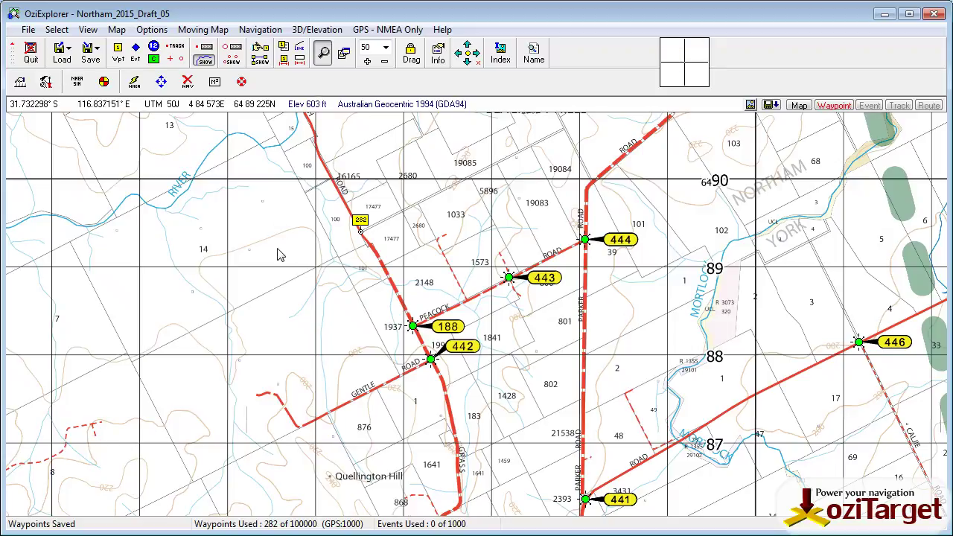
pyautogui.rightClick(362, 235)
pyautogui.click(406, 190)
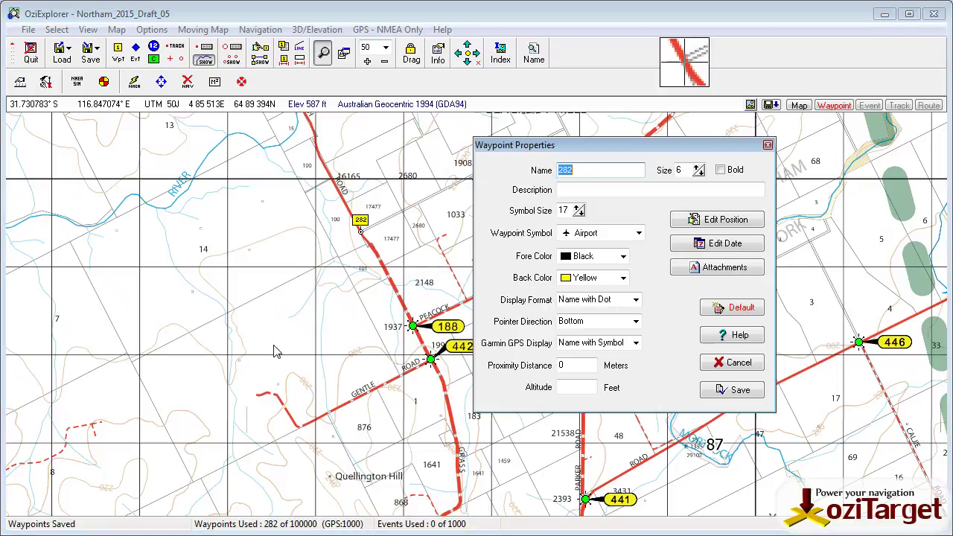
pyautogui.click(698, 168)
pyautogui.click(698, 167)
pyautogui.click(697, 167)
pyautogui.click(698, 168)
pyautogui.click(698, 168)
pyautogui.click(697, 167)
pyautogui.click(698, 168)
pyautogui.click(698, 167)
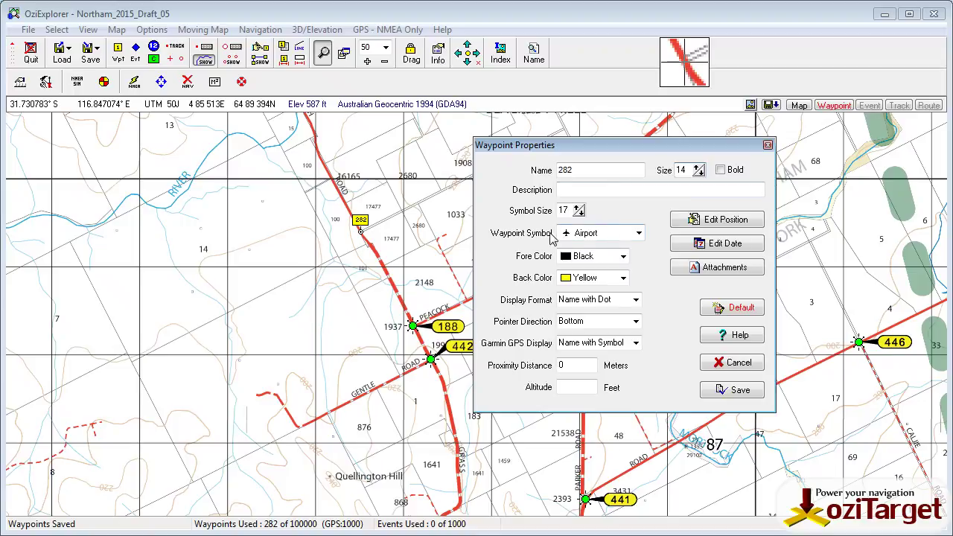
# Step: Set waypoint 282's symbol size to 30 and its symbol to Navaid,Red
pyautogui.click(577, 208)
pyautogui.click(577, 207)
pyautogui.click(577, 208)
pyautogui.click(577, 208)
pyautogui.click(577, 208)
pyautogui.click(577, 208)
pyautogui.click(577, 207)
pyautogui.click(577, 208)
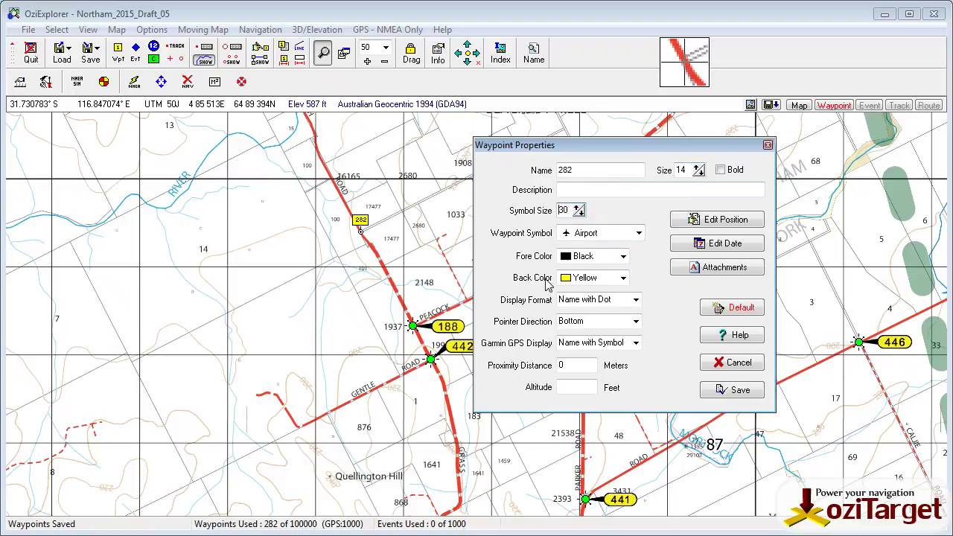
pyautogui.click(639, 233)
pyautogui.moveTo(638, 257); pyautogui.dragTo(635, 462)
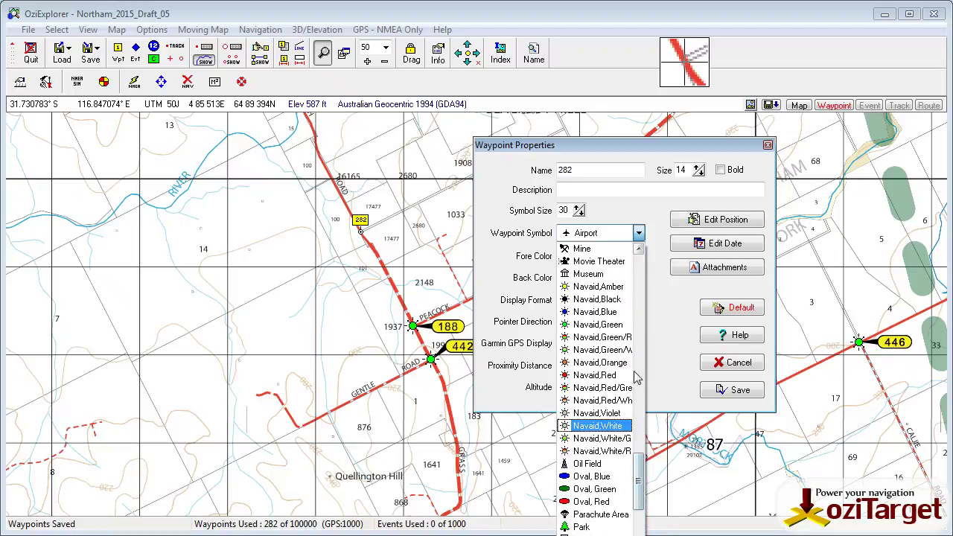
pyautogui.click(581, 375)
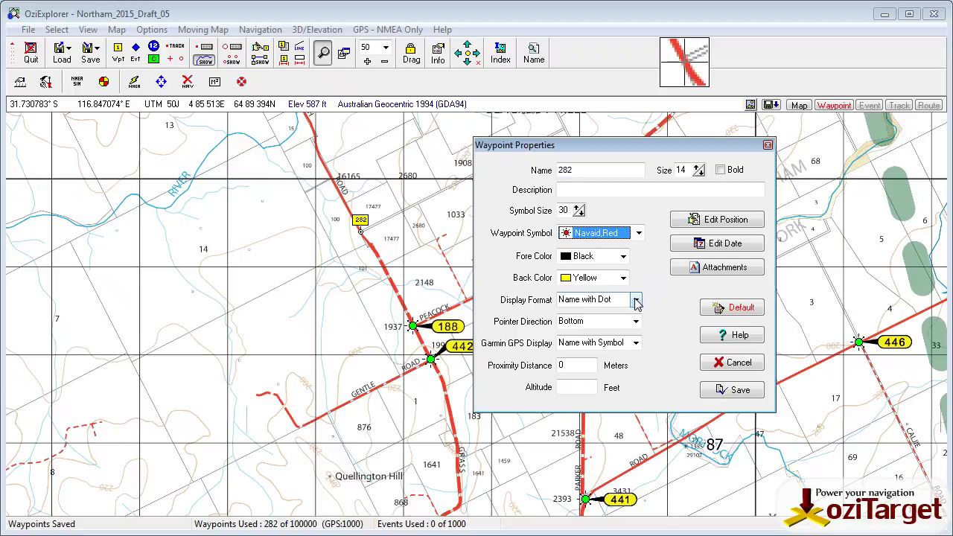
# Step: Store waypoint 282's current settings as the default for new waypoints and save the waypoint
pyautogui.click(730, 311)
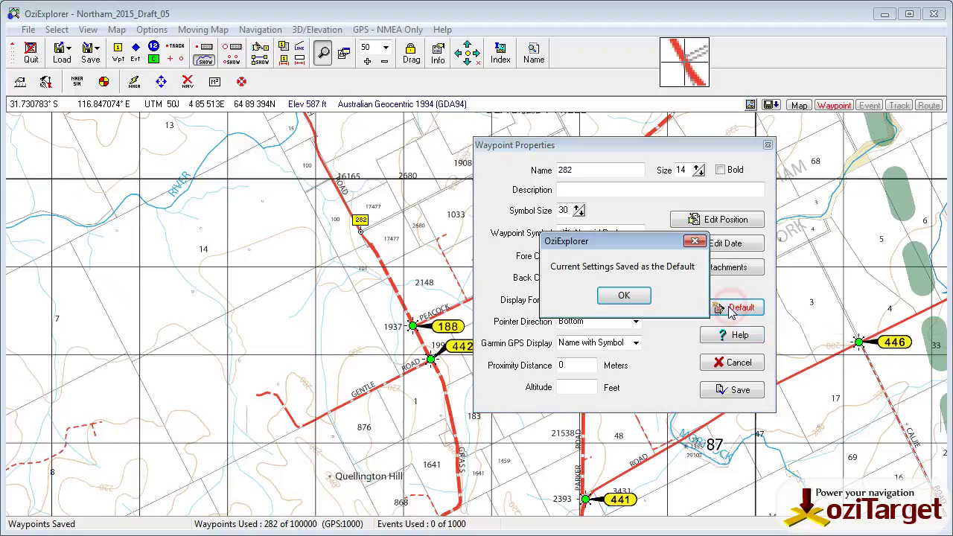
pyautogui.click(628, 298)
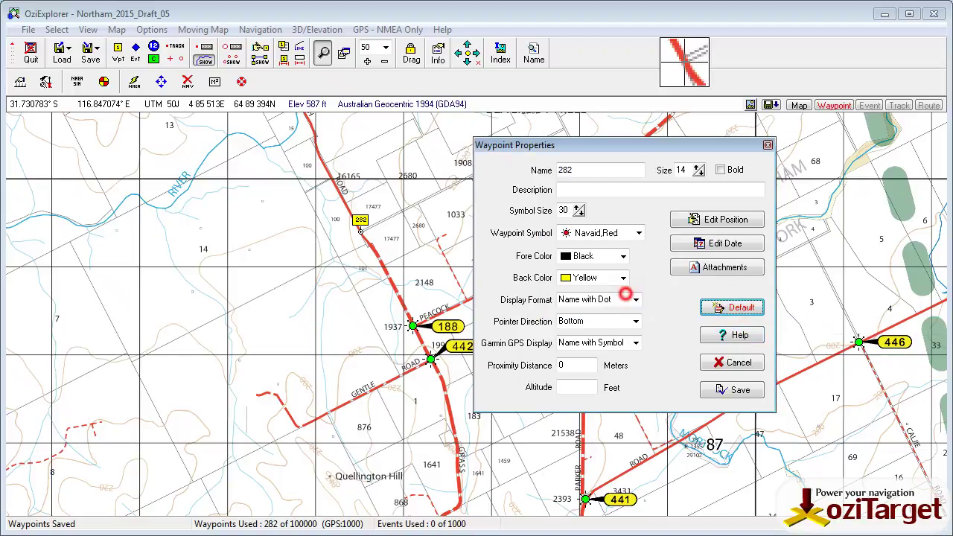
pyautogui.click(740, 391)
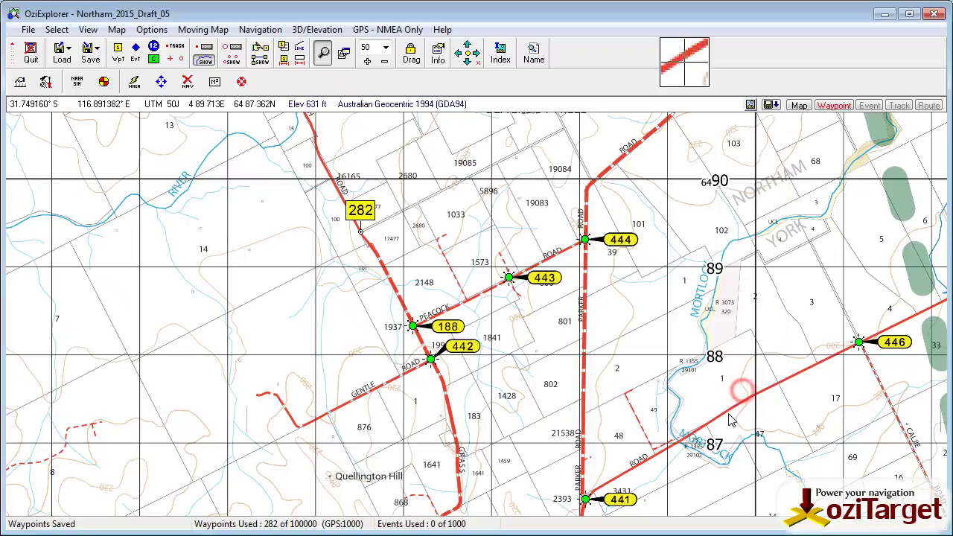
# Step: Change waypoint 282's back color to Lime, store its settings as the default, and save the waypoint
pyautogui.rightClick(361, 235)
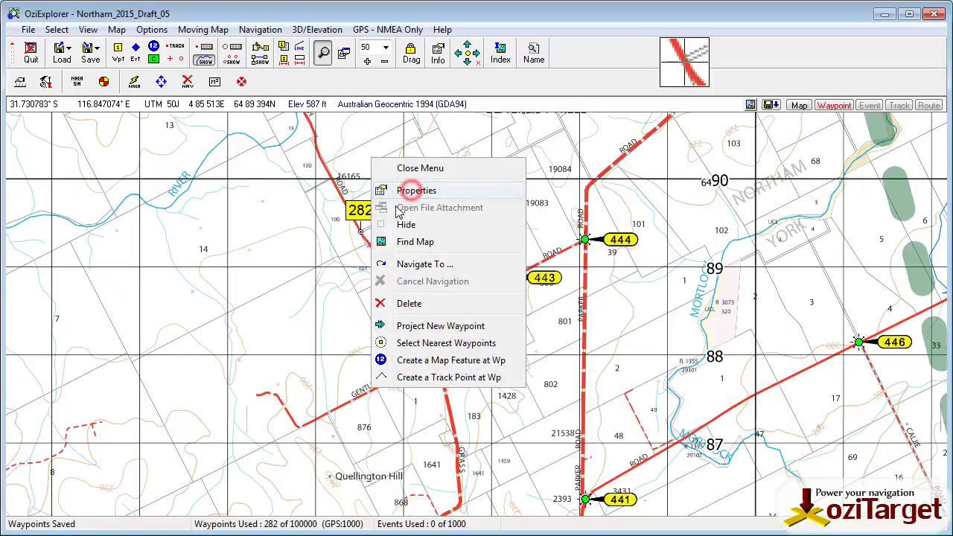
pyautogui.click(406, 185)
pyautogui.click(623, 276)
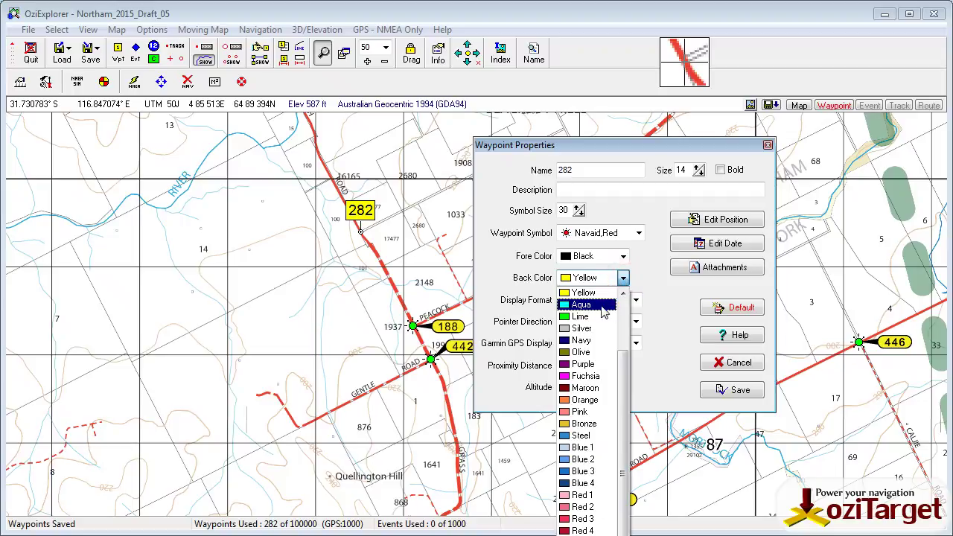
pyautogui.click(582, 316)
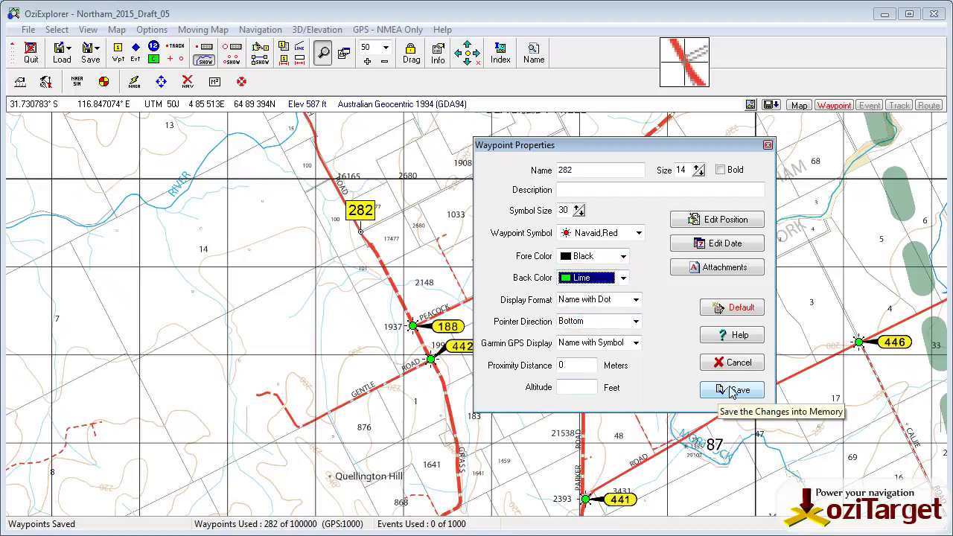
pyautogui.click(741, 317)
pyautogui.click(632, 295)
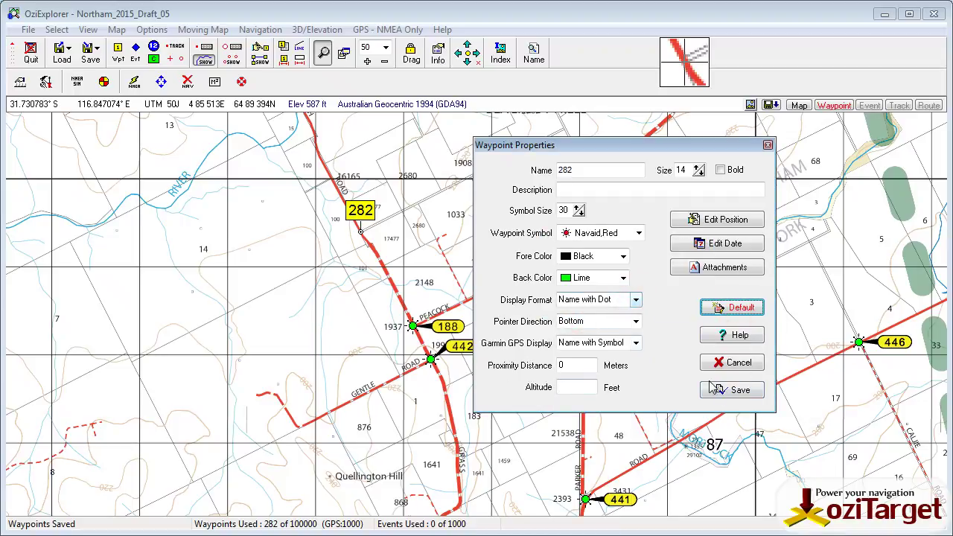
pyautogui.click(734, 391)
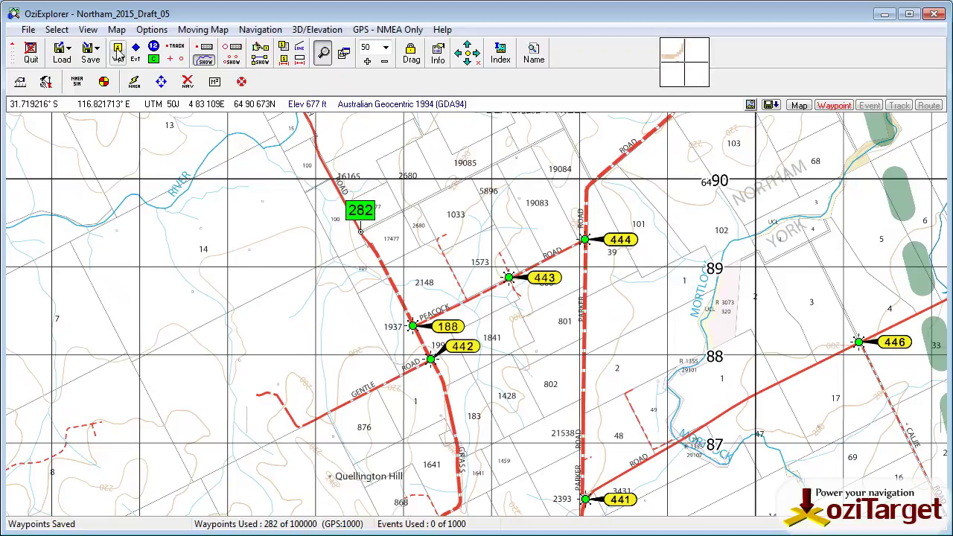
# Step: Place another waypoint on the grid crossing southwest of waypoint 282, on the northing 89 line
pyautogui.click(118, 55)
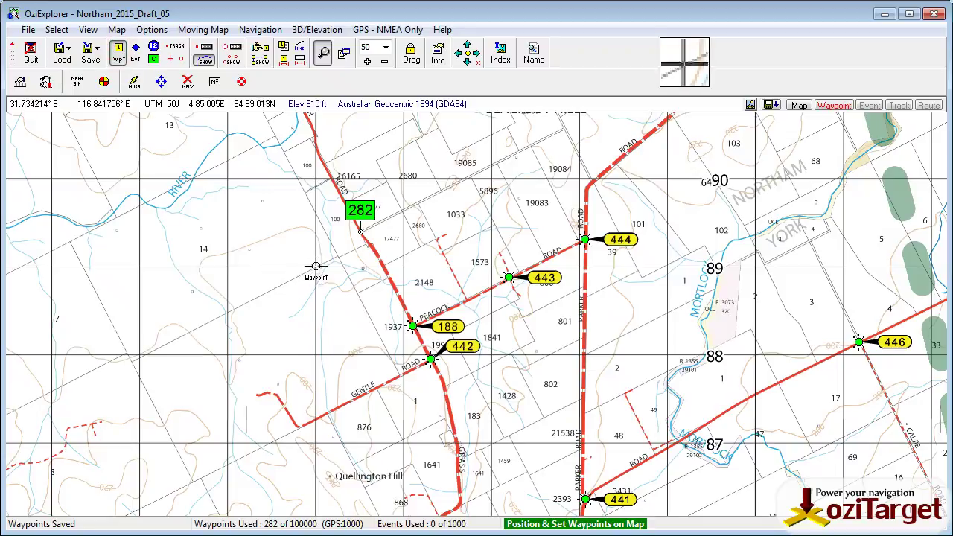
pyautogui.click(315, 266)
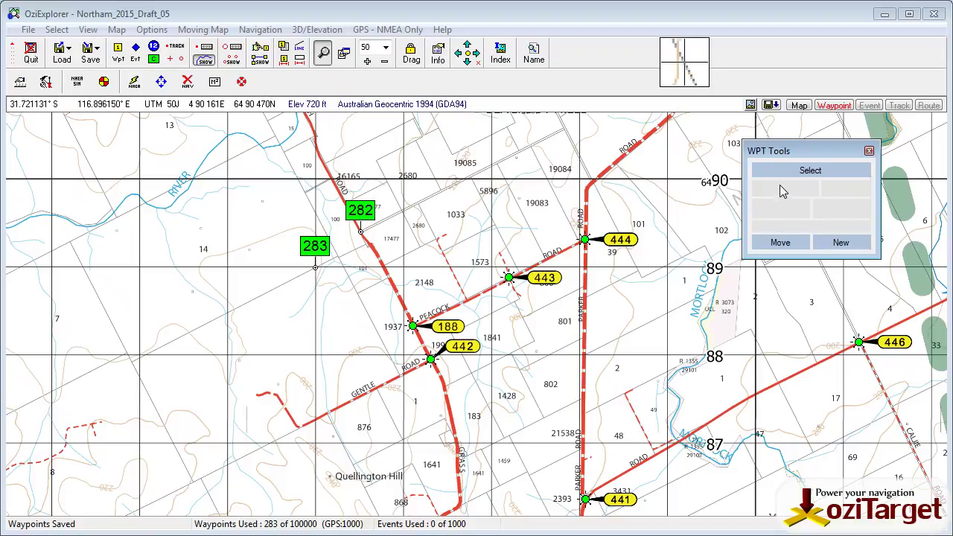
# Step: Create waypoint FON1 with WPT Tools by picking the grid crossing 2 km west of waypoint 283, at 8300 8901
pyautogui.click(839, 242)
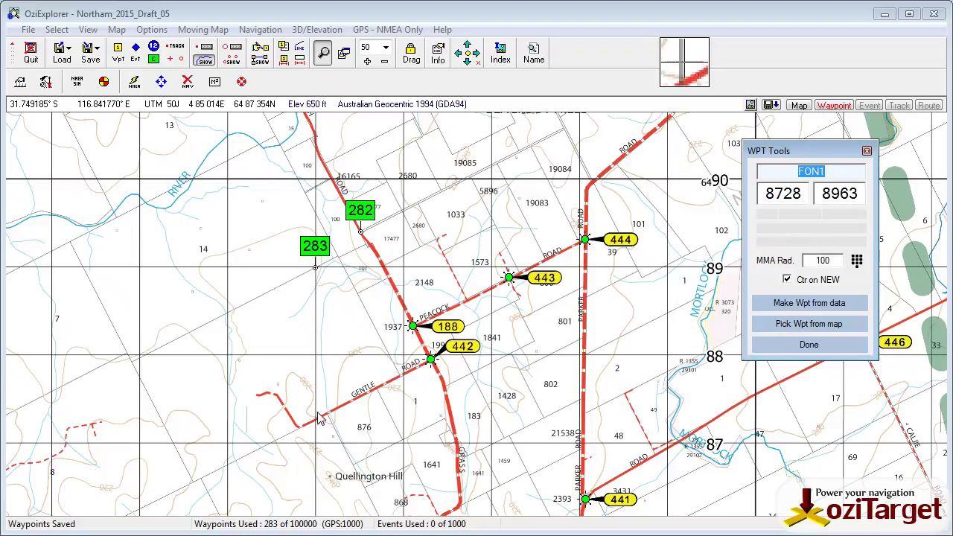
pyautogui.click(810, 327)
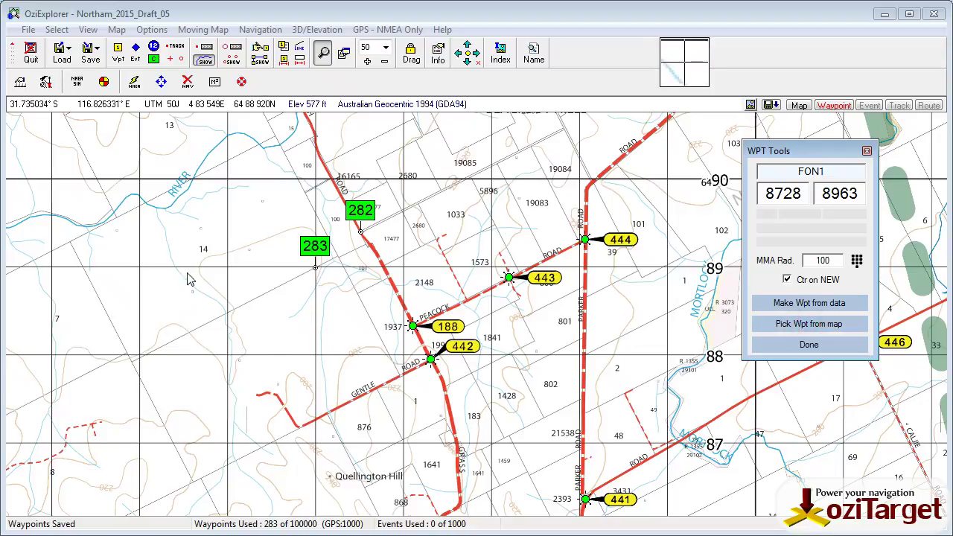
pyautogui.click(139, 266)
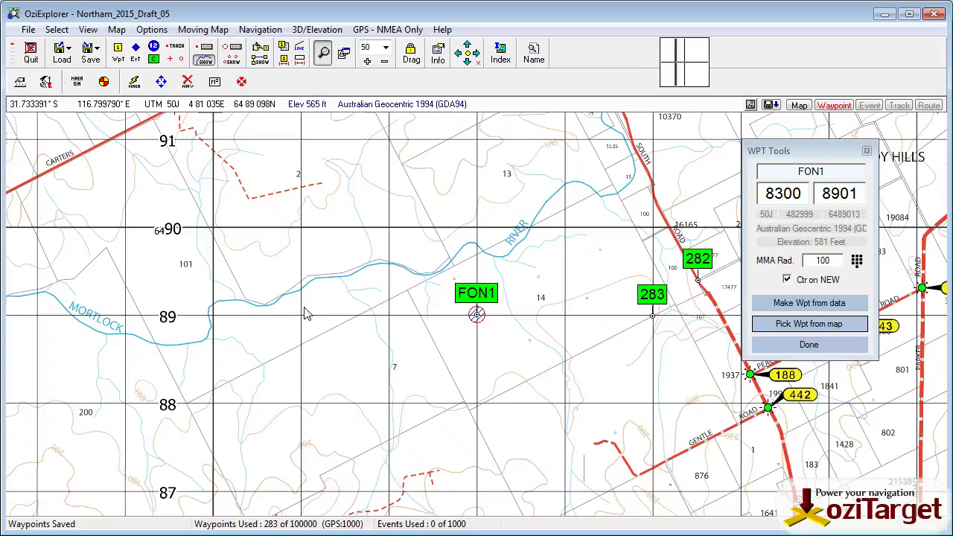
# Step: Change the back color of waypoint FON1 to Fuchsia and save its properties
pyautogui.rightClick(478, 316)
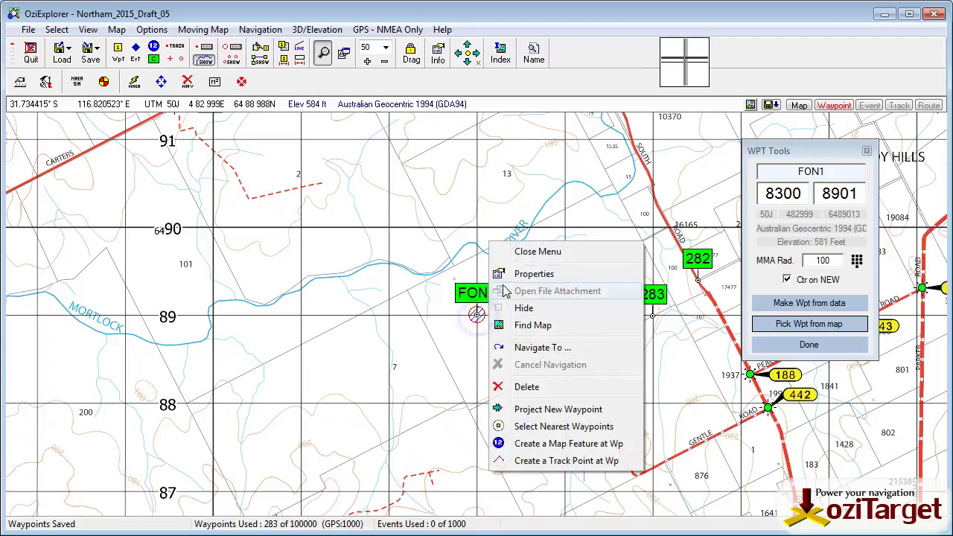
pyautogui.click(521, 273)
pyautogui.click(622, 277)
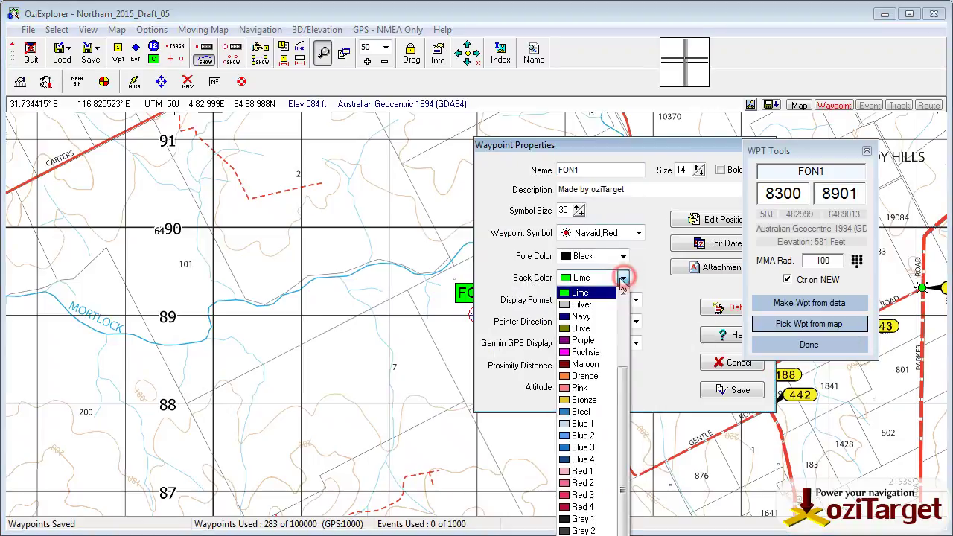
pyautogui.click(603, 346)
pyautogui.click(740, 391)
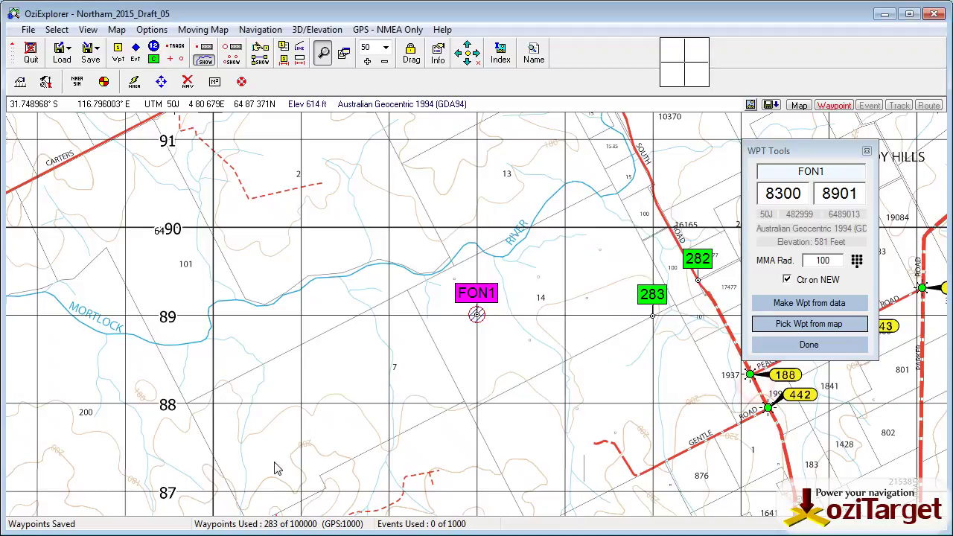
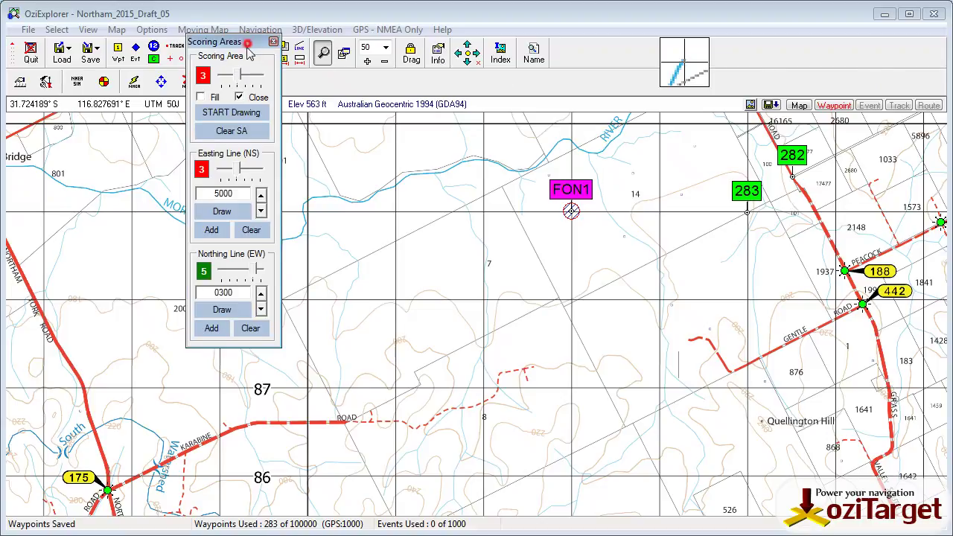
# Step: Look over the Scoring Areas drawing options, close them, and open the list of tracks
pyautogui.moveTo(247, 46); pyautogui.dragTo(256, 89)
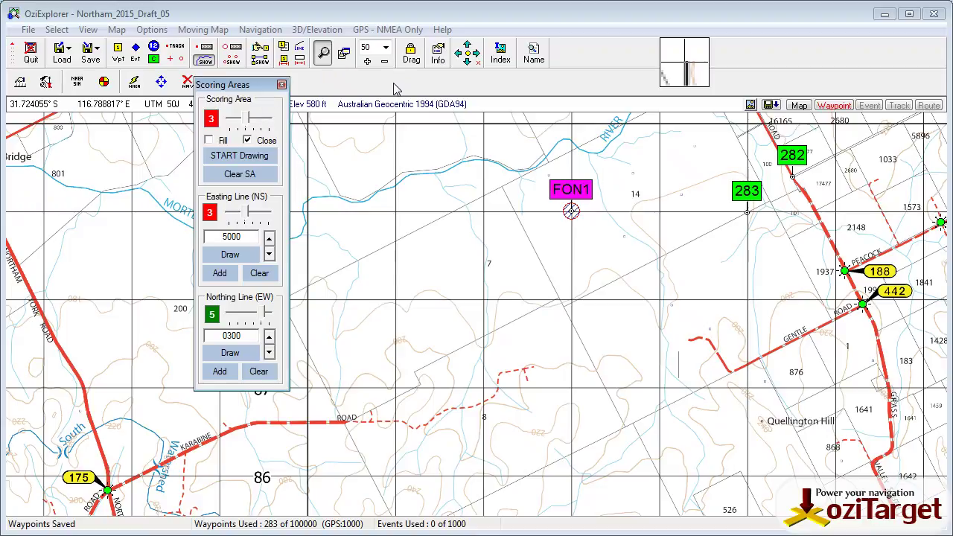
pyautogui.click(281, 84)
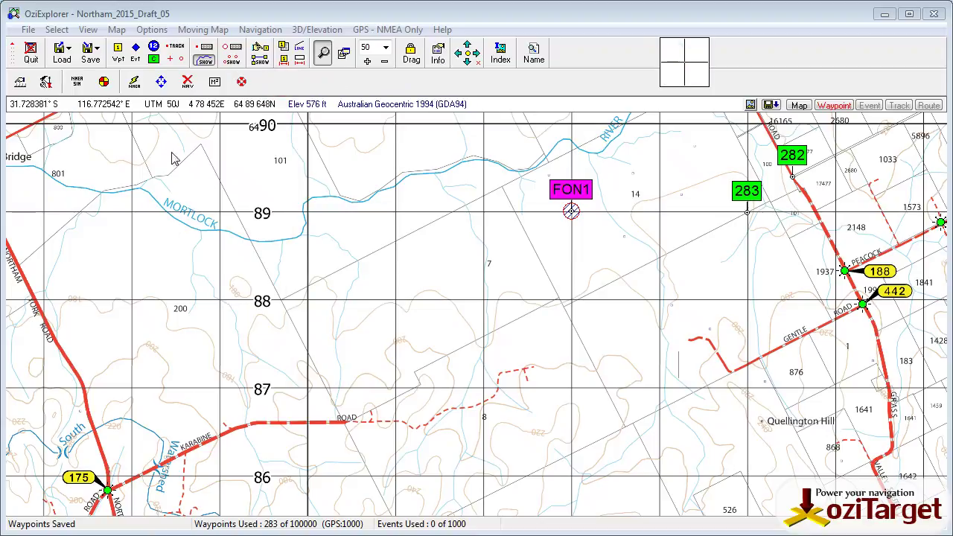
pyautogui.click(206, 54)
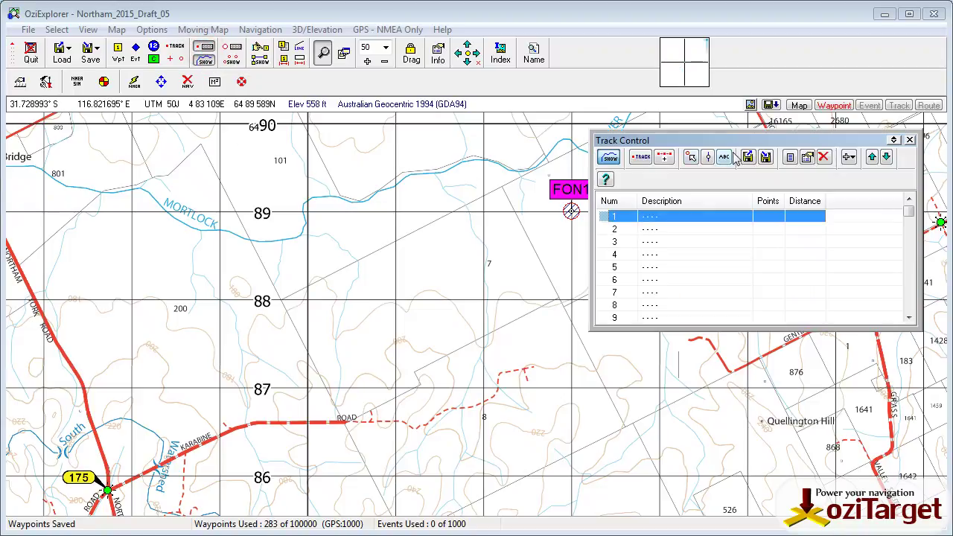
# Step: Manually trace a closed track about 8.7 km around the land parcel marked 7, north of the Karabine Road end
pyautogui.moveTo(732, 144); pyautogui.dragTo(698, 140)
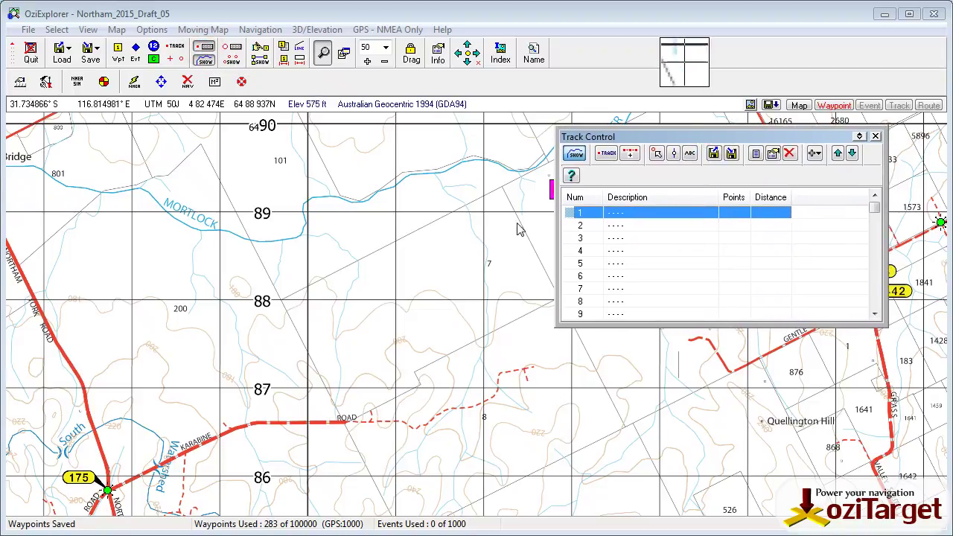
pyautogui.moveTo(666, 140); pyautogui.dragTo(696, 138)
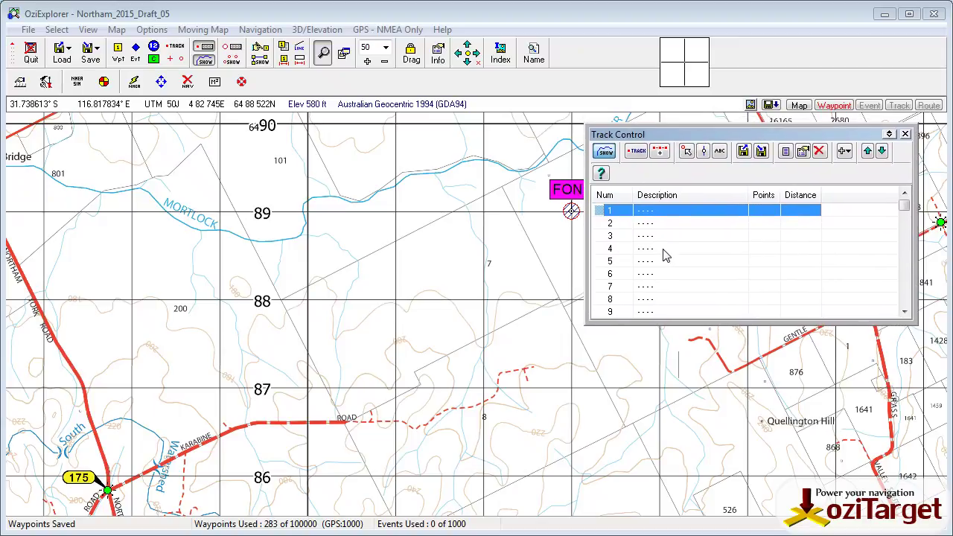
pyautogui.click(635, 159)
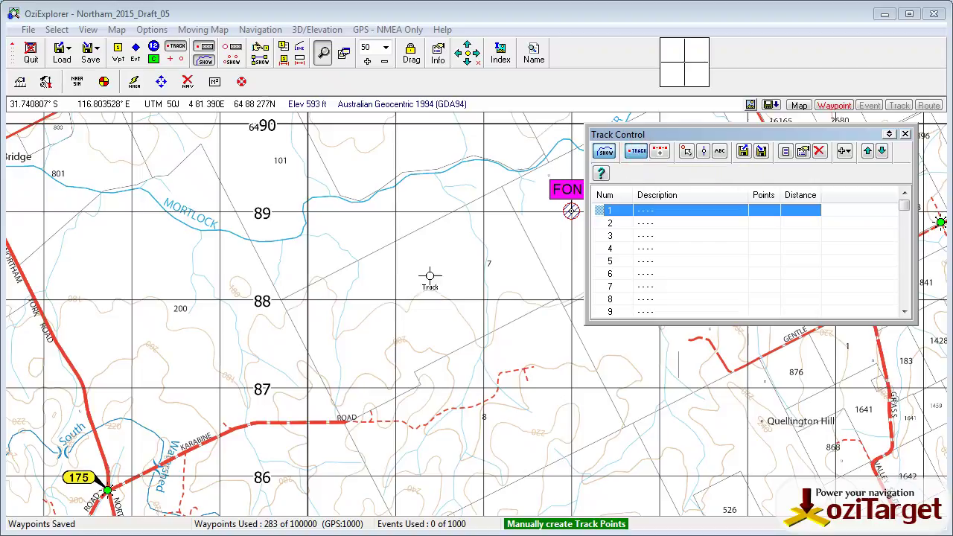
pyautogui.click(282, 299)
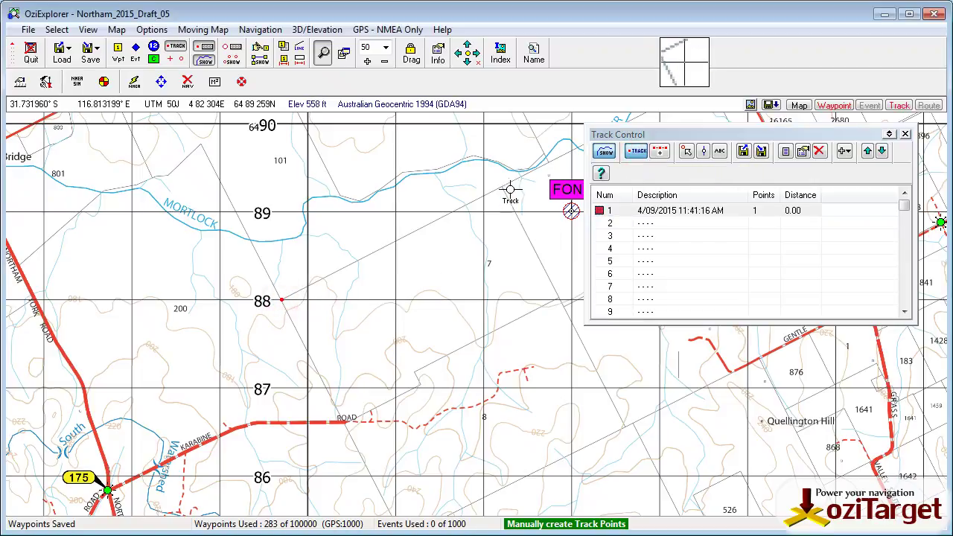
pyautogui.click(501, 188)
pyautogui.click(558, 299)
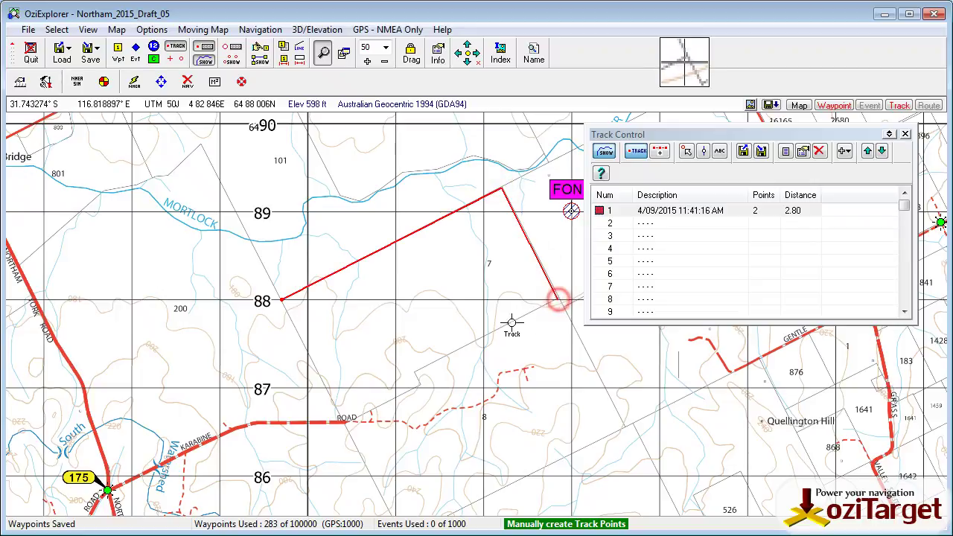
pyautogui.click(414, 370)
pyautogui.click(421, 385)
pyautogui.click(345, 421)
pyautogui.click(282, 299)
pyautogui.click(281, 299)
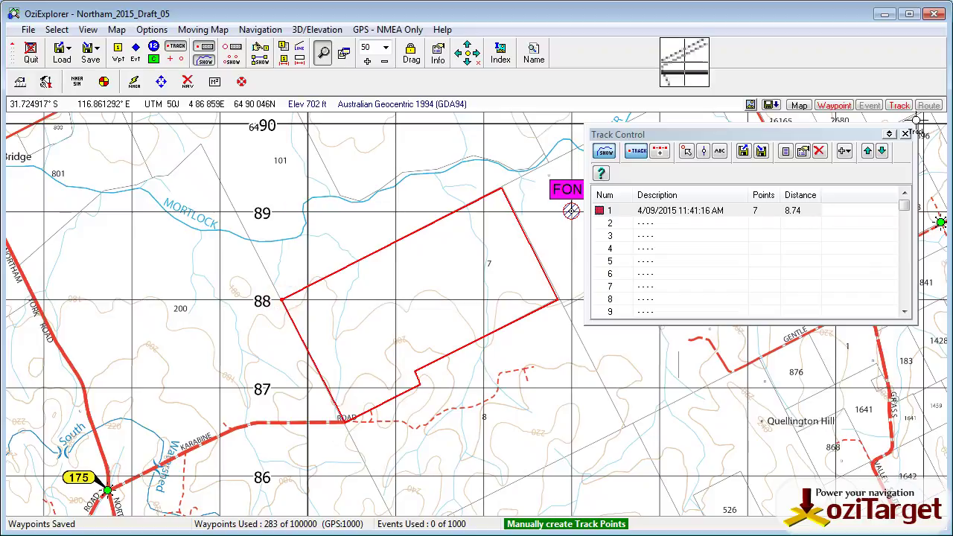
pyautogui.click(635, 152)
# Step: Name track 1 PZ1 and change it to a polygon with a red fill
pyautogui.doubleClick(674, 213)
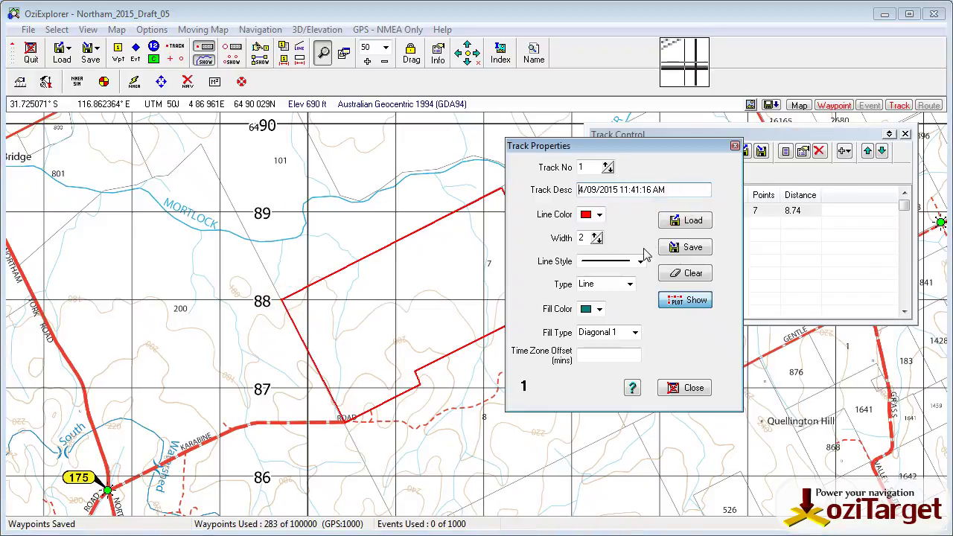
pyautogui.moveTo(677, 186); pyautogui.dragTo(506, 236)
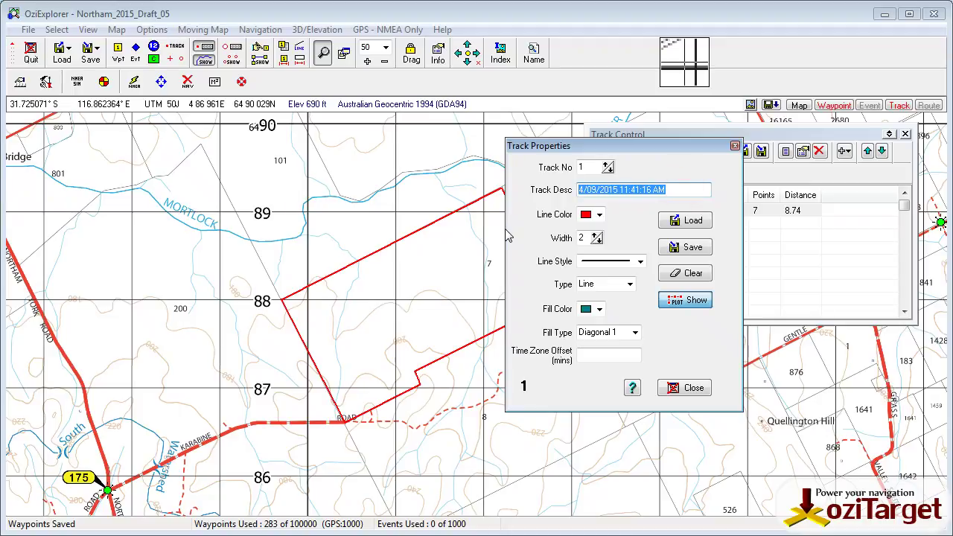
pyautogui.write('PZ1')
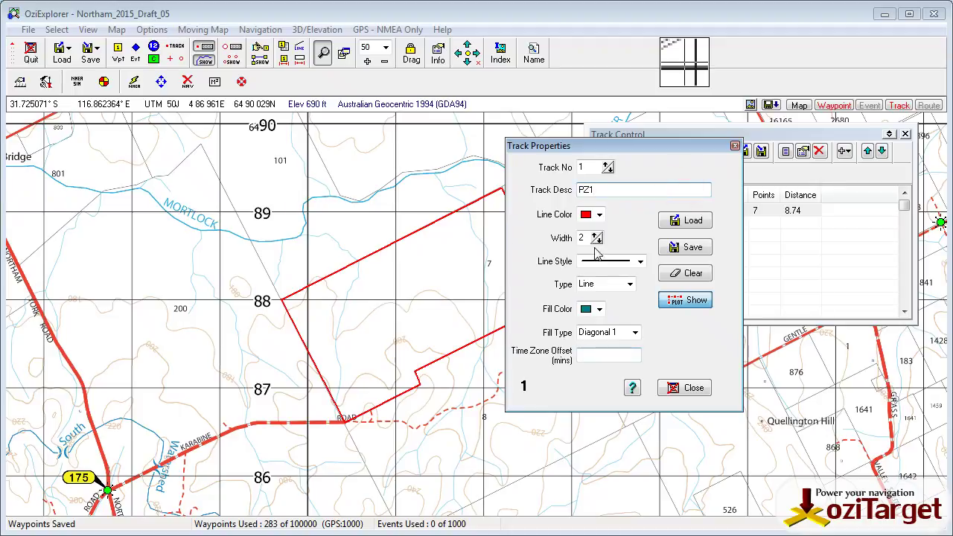
pyautogui.click(629, 283)
pyautogui.click(602, 308)
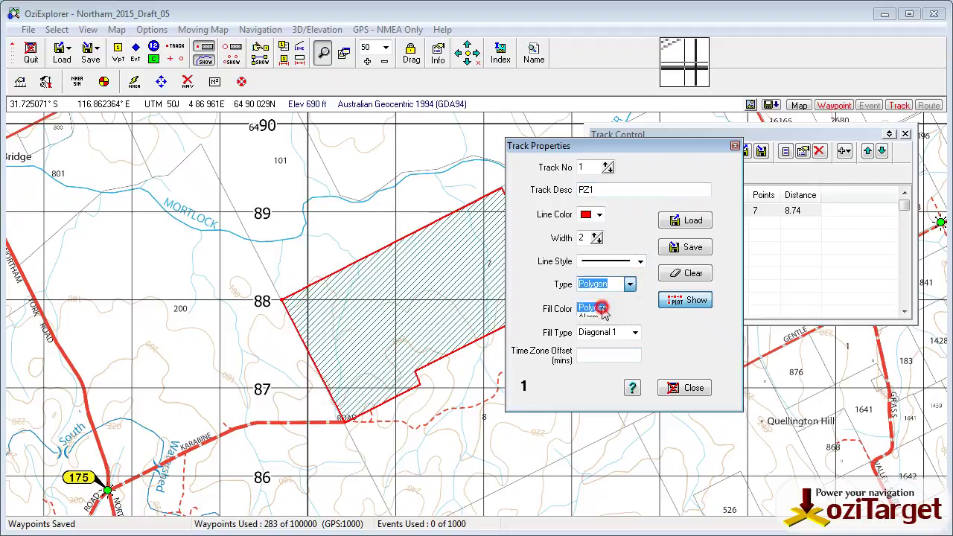
pyautogui.click(599, 309)
pyautogui.click(600, 375)
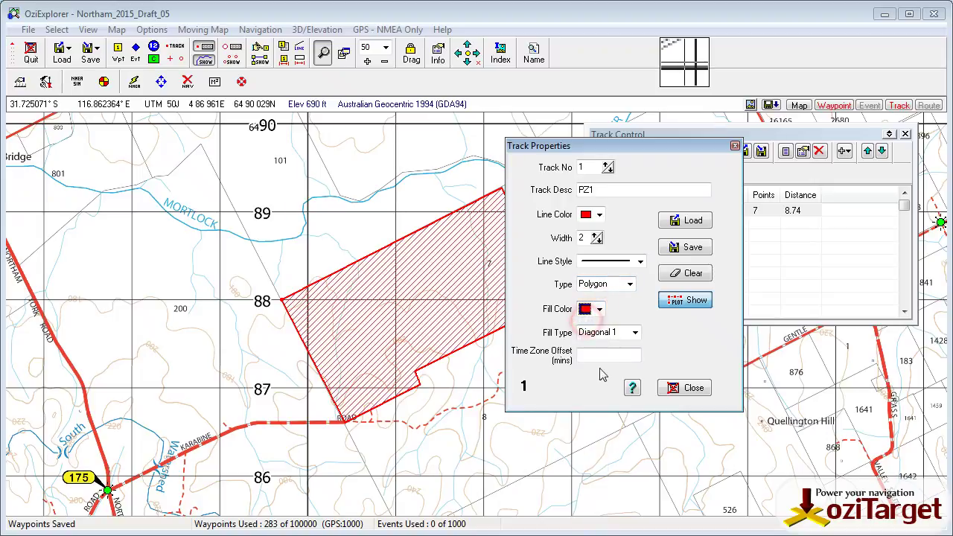
# Step: Compare the Diag Cross and Diagonal 2 fill types on PZ1 and settle on Horizontal
pyautogui.click(634, 332)
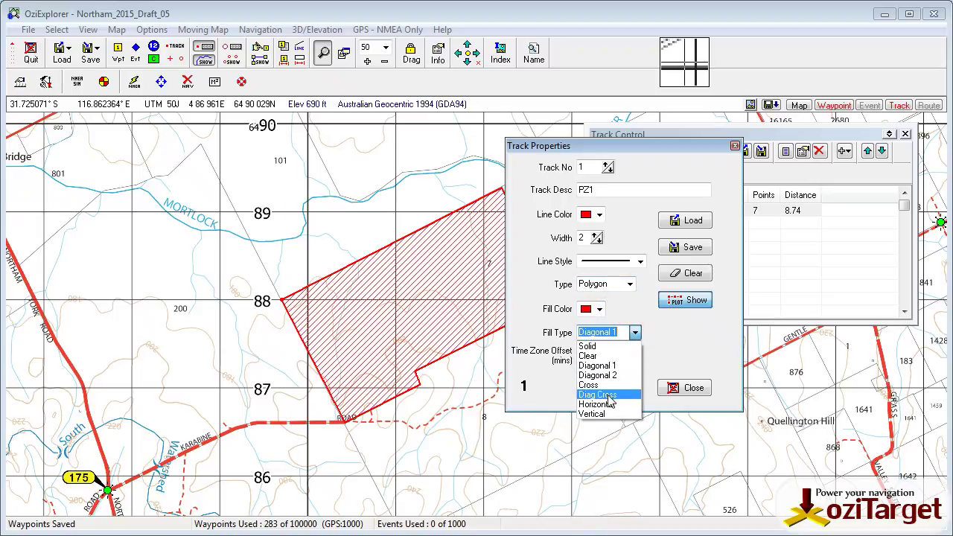
pyautogui.click(608, 395)
pyautogui.click(635, 333)
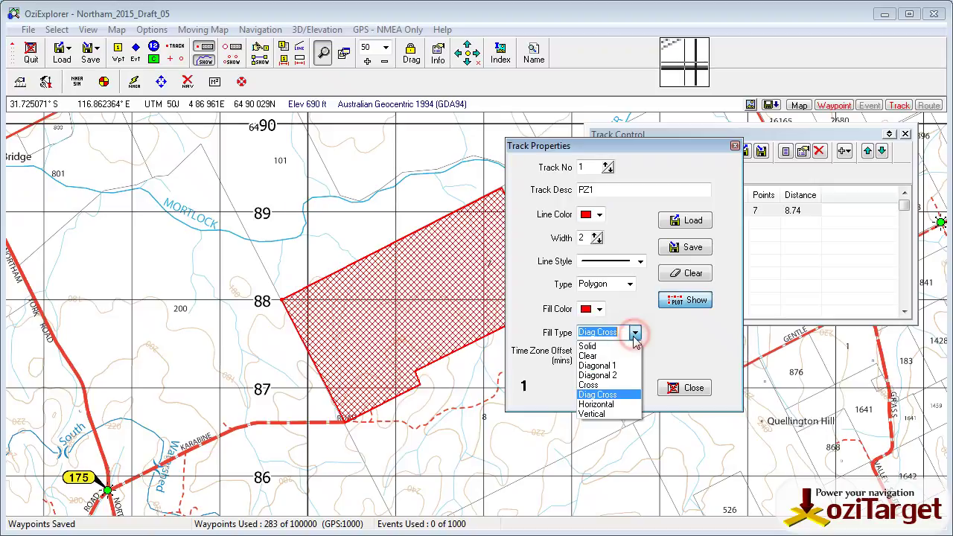
pyautogui.click(611, 375)
pyautogui.click(635, 332)
pyautogui.click(612, 407)
pyautogui.click(634, 337)
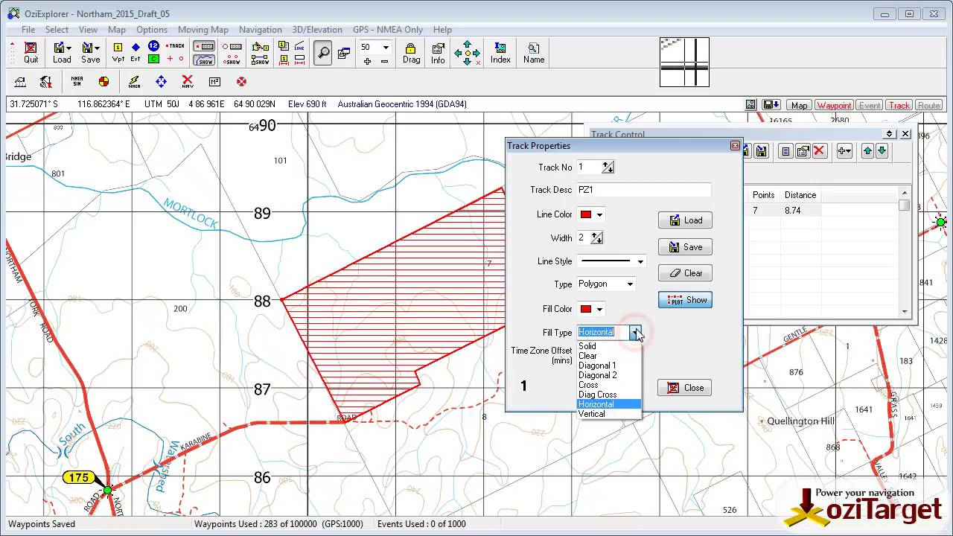
pyautogui.click(673, 337)
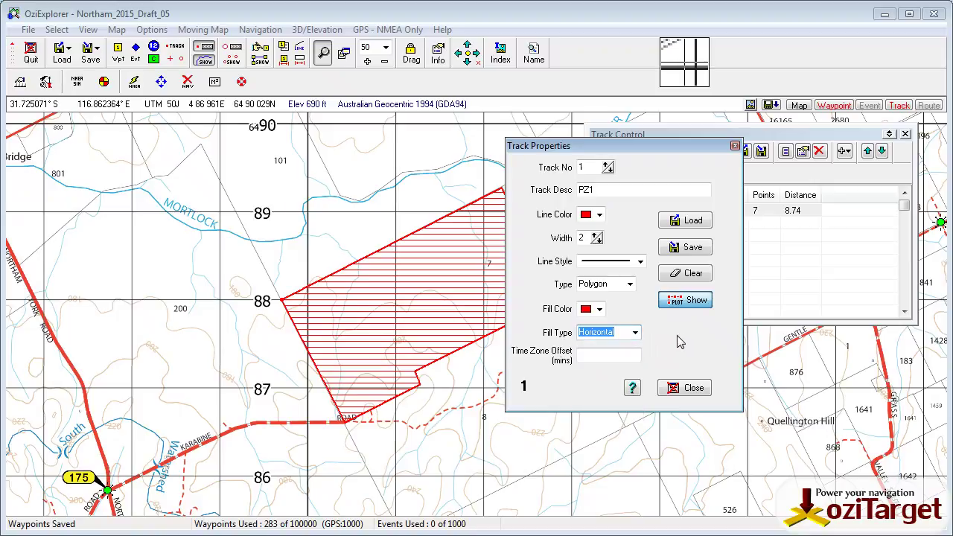
# Step: Set the line width of the PZ1 polygon to 4
pyautogui.click(597, 235)
pyautogui.click(596, 235)
pyautogui.click(597, 236)
pyautogui.click(597, 241)
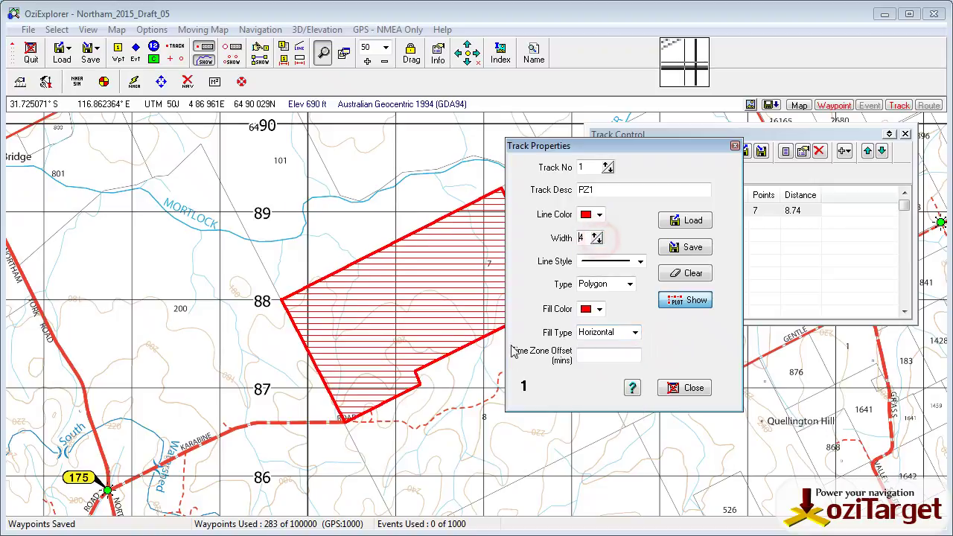
# Step: Save the PZ1 track over the existing PZ1.plt in the Northam 2015 folder and close its properties
pyautogui.click(692, 248)
pyautogui.click(504, 143)
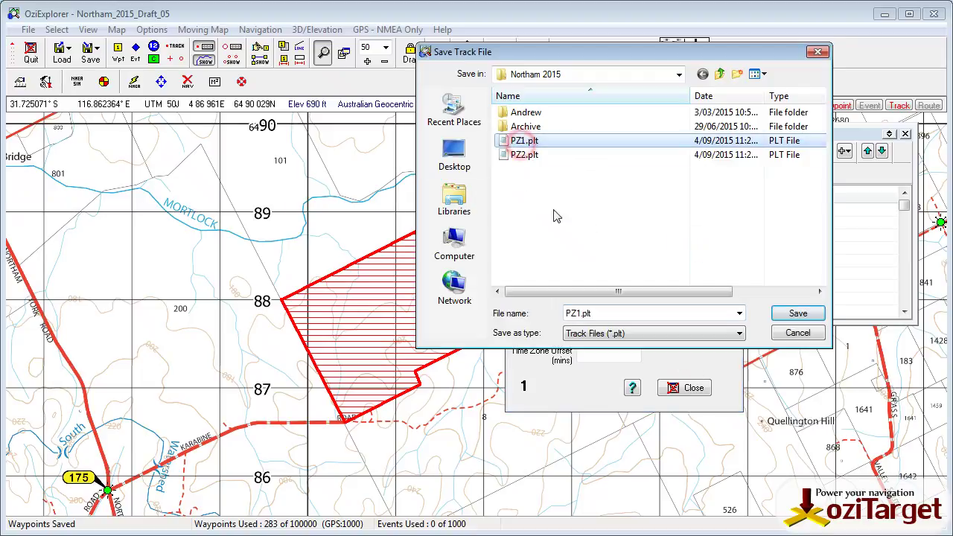
pyautogui.click(795, 314)
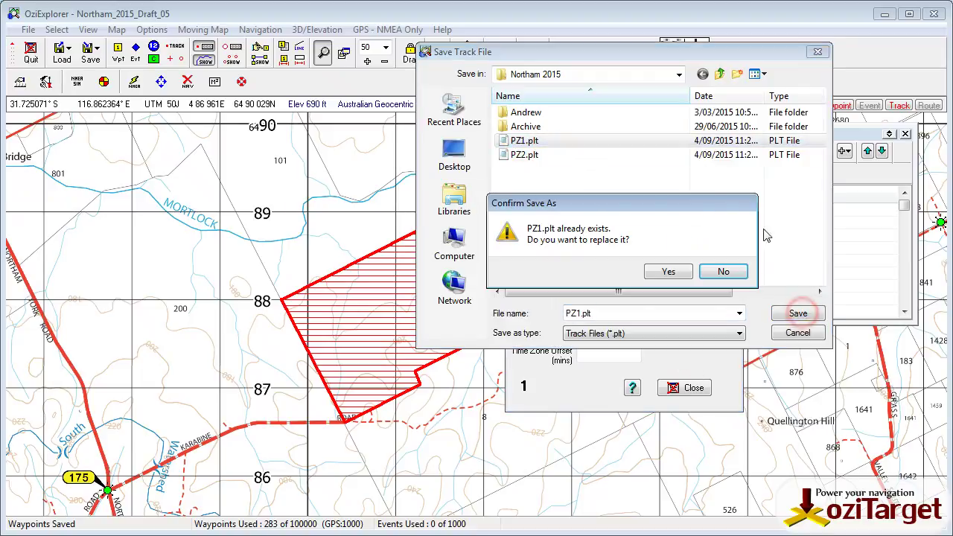
pyautogui.click(668, 272)
pyautogui.click(695, 391)
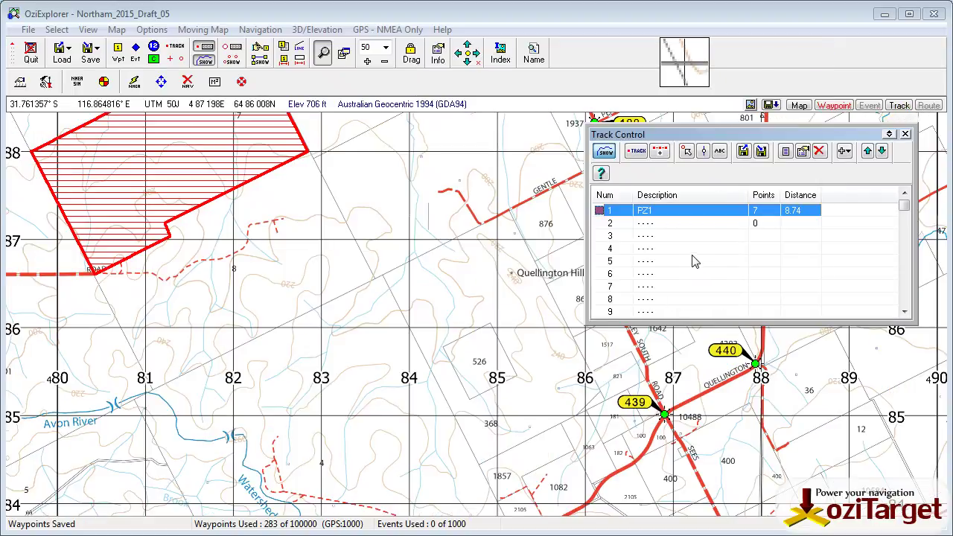
# Step: Manually trace track 2 as a closed outline about 2.5 km around land parcel 526
pyautogui.click(648, 225)
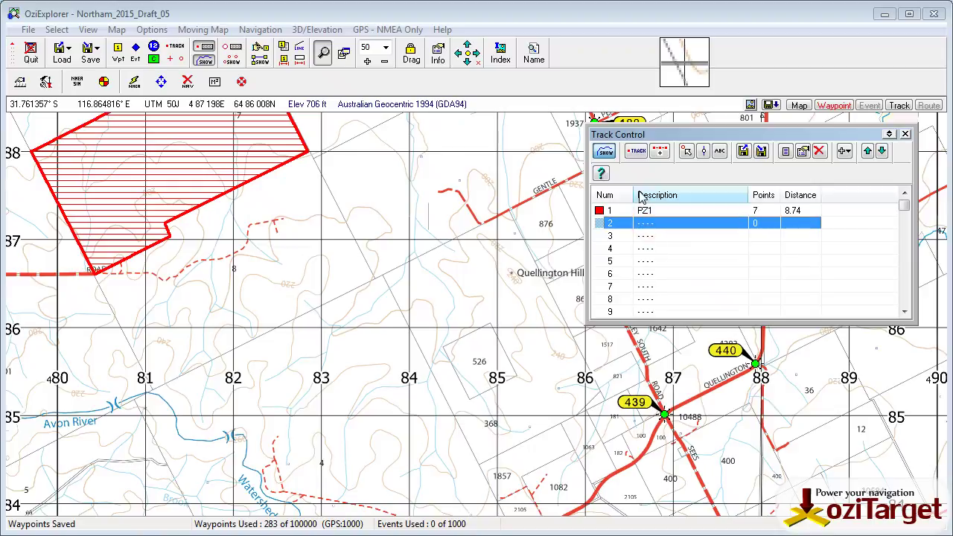
pyautogui.click(637, 154)
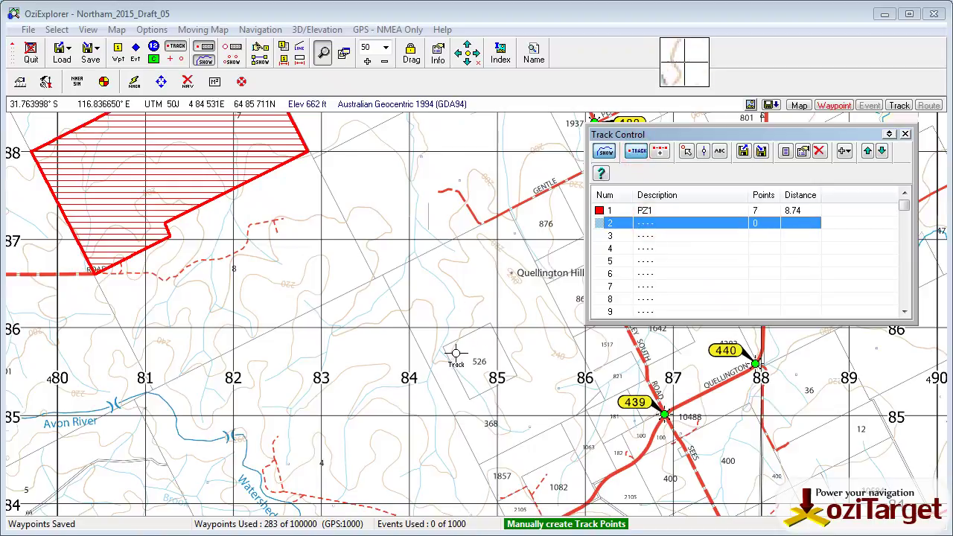
pyautogui.click(443, 344)
pyautogui.click(489, 325)
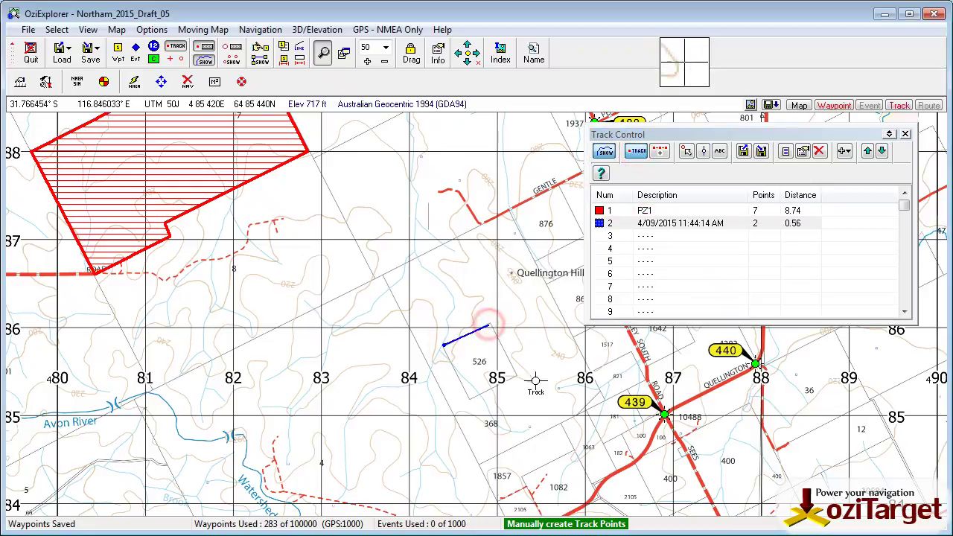
pyautogui.click(514, 376)
pyautogui.click(468, 398)
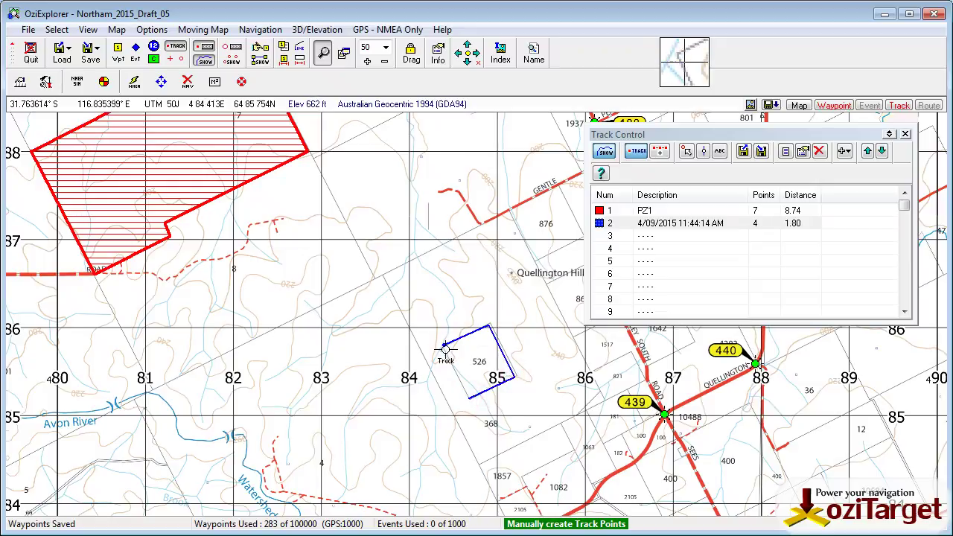
pyautogui.click(444, 345)
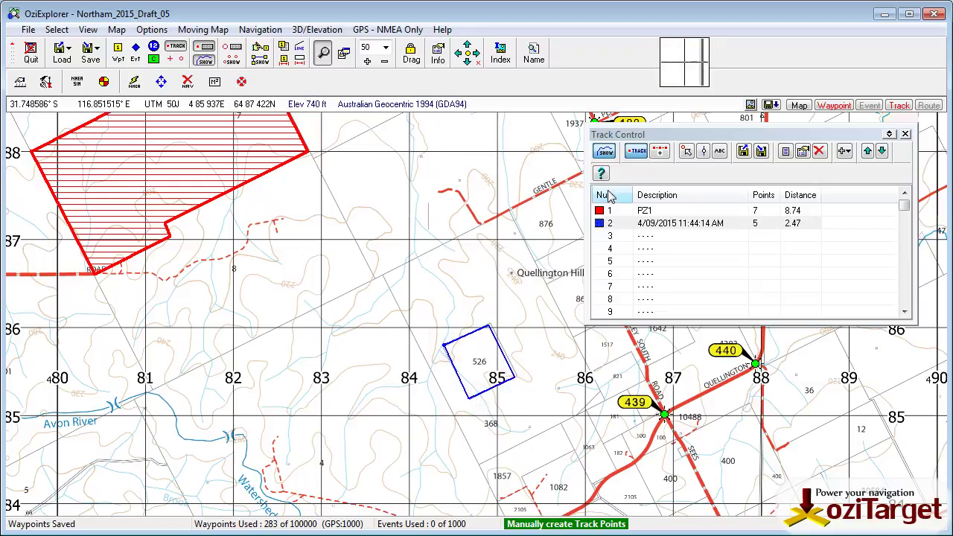
# Step: Give track 2 a gold line color and a line width of 3
pyautogui.click(805, 153)
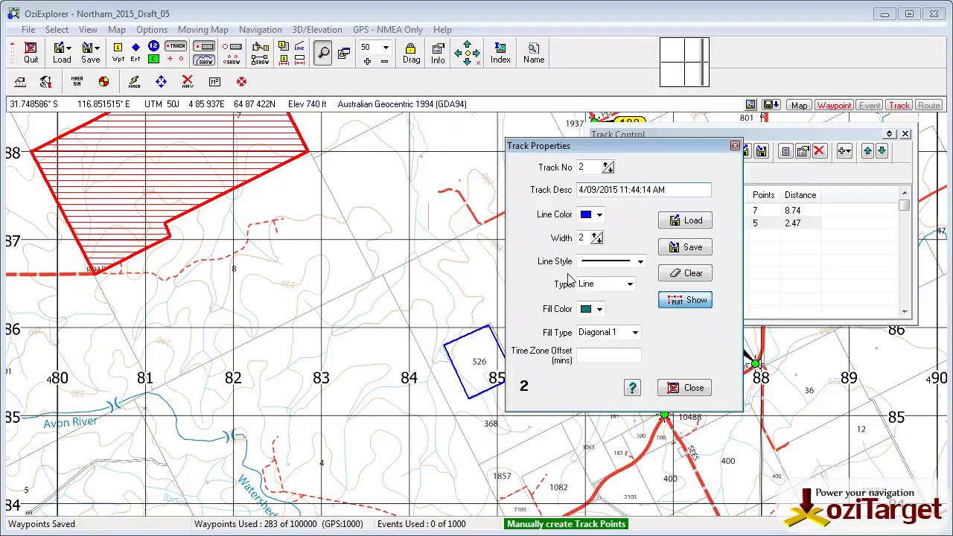
pyautogui.click(600, 214)
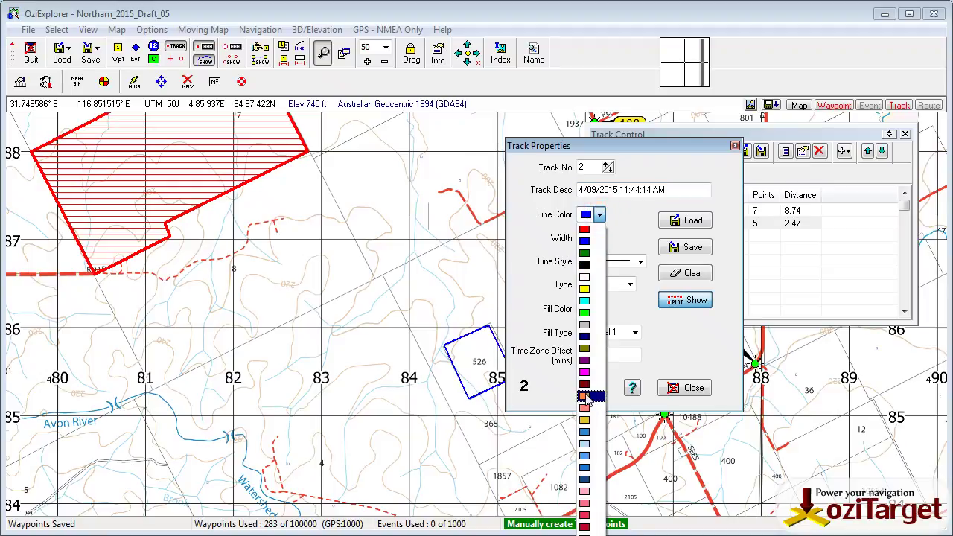
pyautogui.click(584, 419)
pyautogui.click(593, 235)
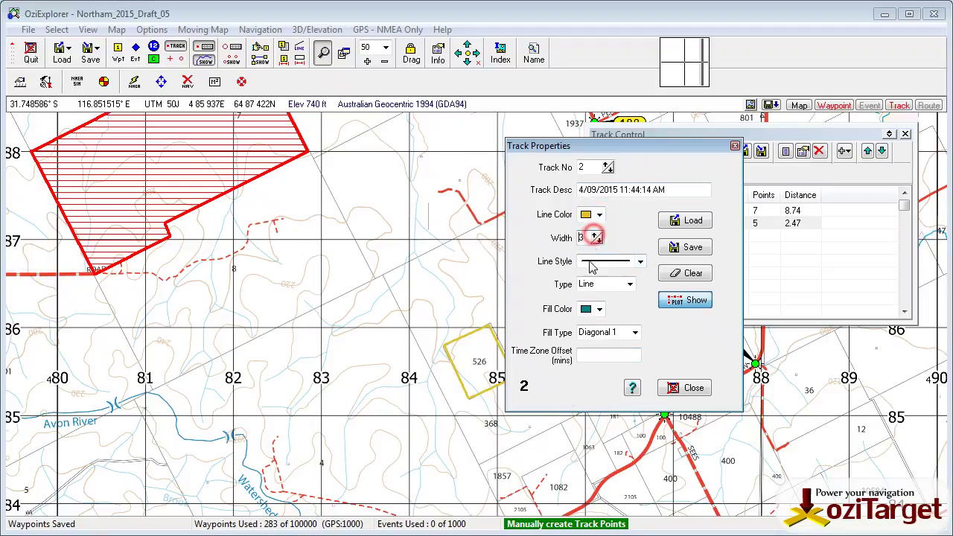
# Step: Change track 2 to a polygon with a gold fill color and the Diag Cross fill type
pyautogui.click(630, 283)
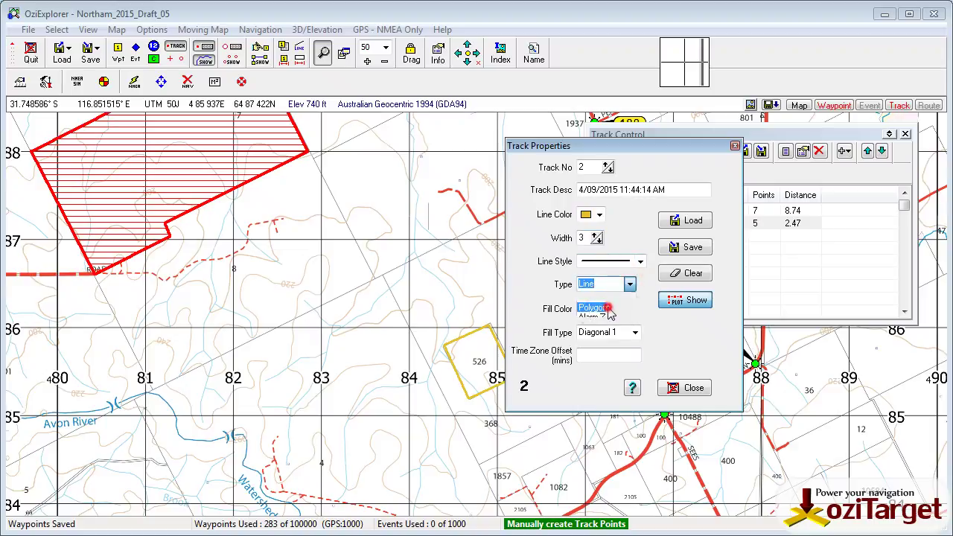
pyautogui.click(609, 307)
pyautogui.click(599, 309)
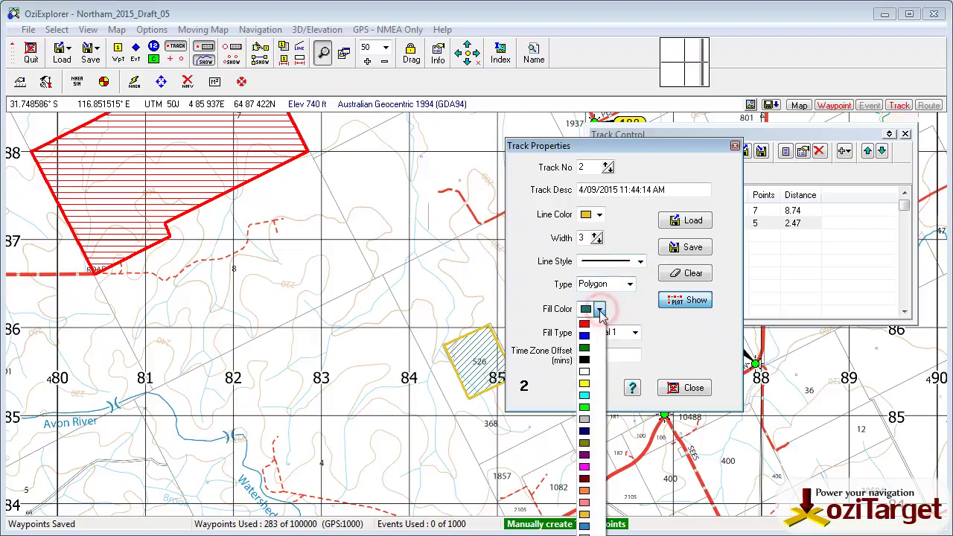
pyautogui.click(584, 513)
pyautogui.click(634, 332)
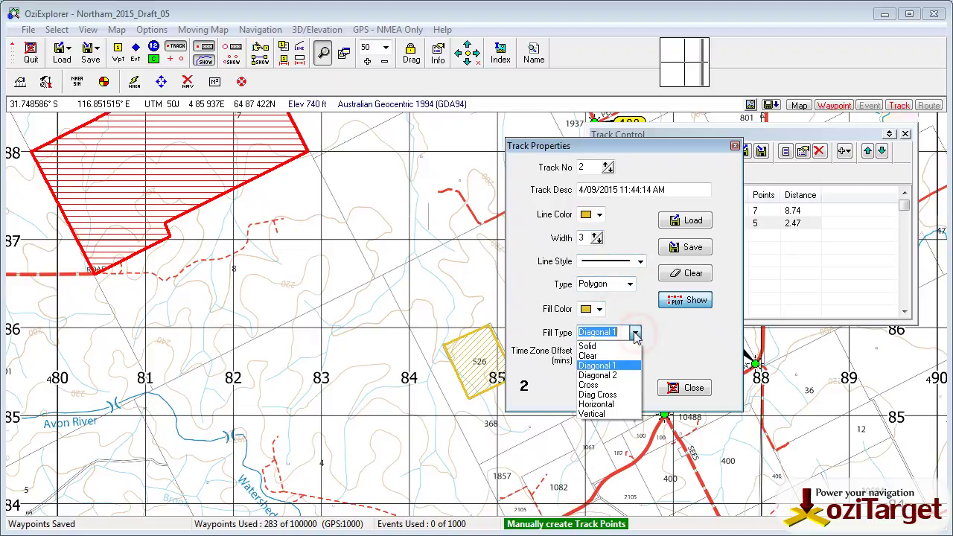
pyautogui.click(603, 395)
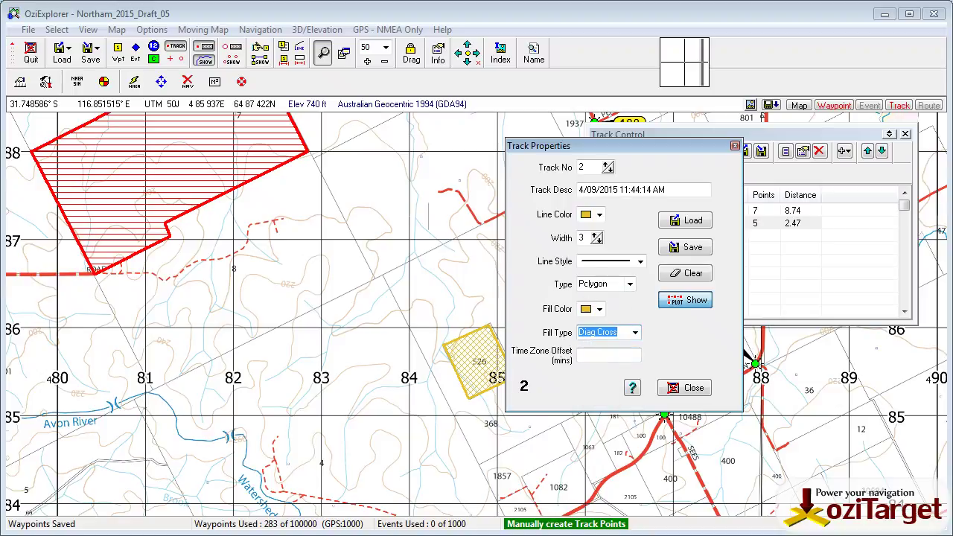
# Step: Set track 2's description to PZ2, save it over PZ2.plt in the Northam 2015 folder, and end manual track creation
pyautogui.moveTo(668, 189); pyautogui.dragTo(578, 190)
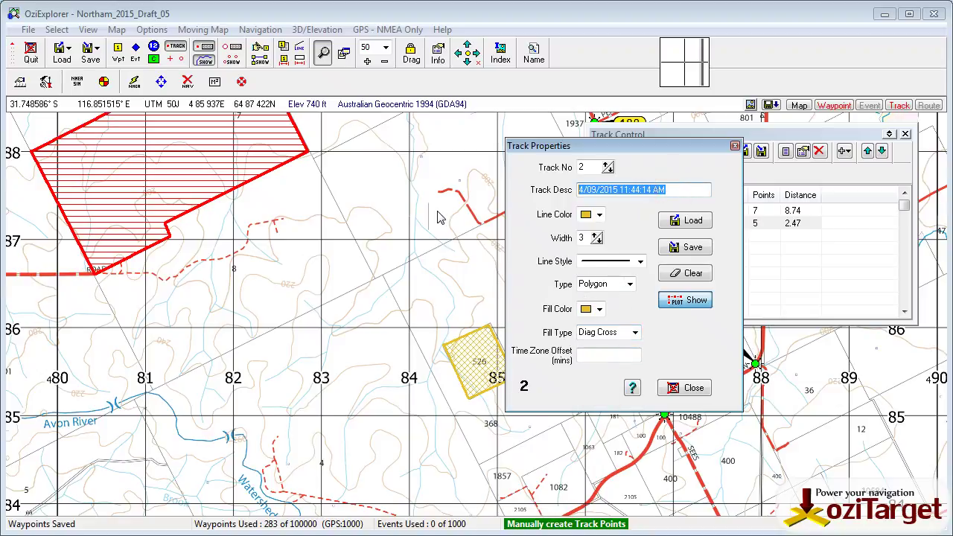
pyautogui.write('PZ2')
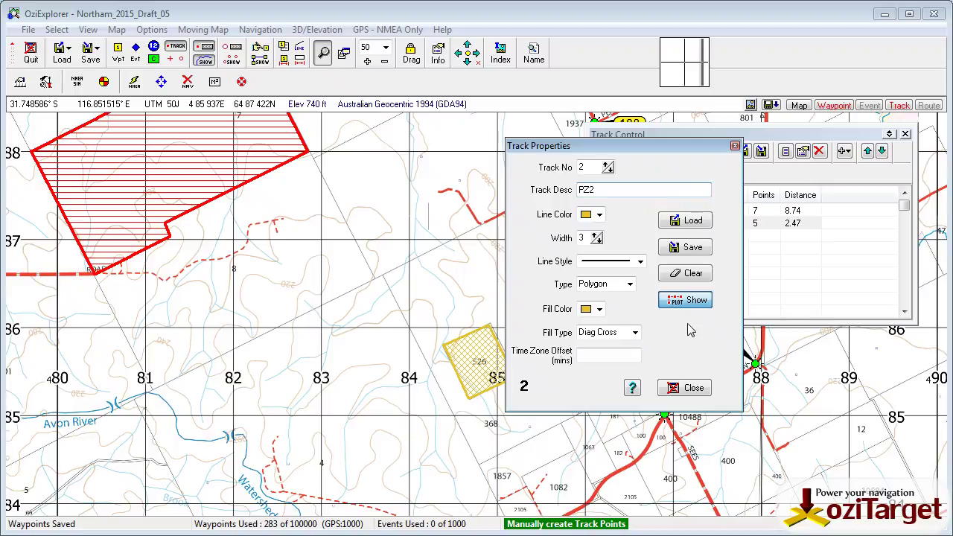
pyautogui.click(686, 248)
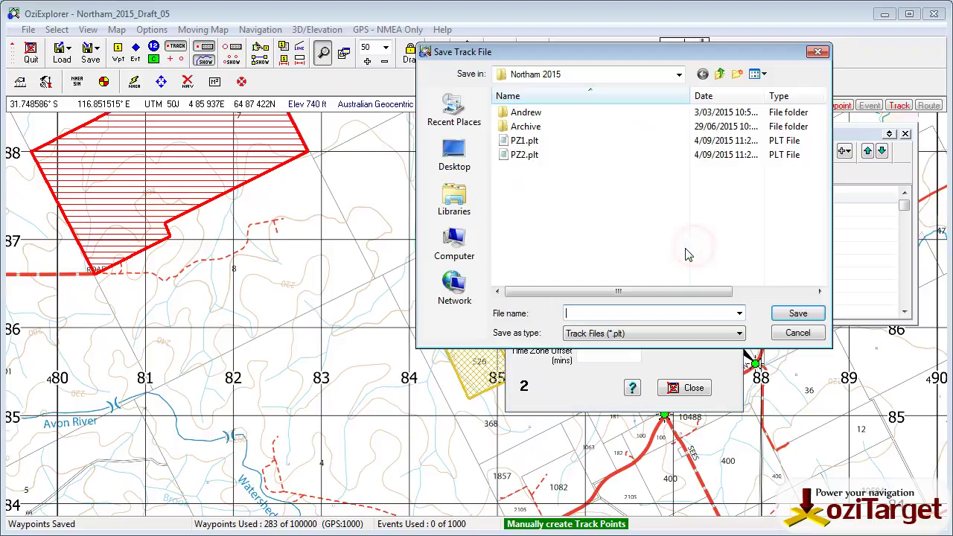
pyautogui.click(521, 155)
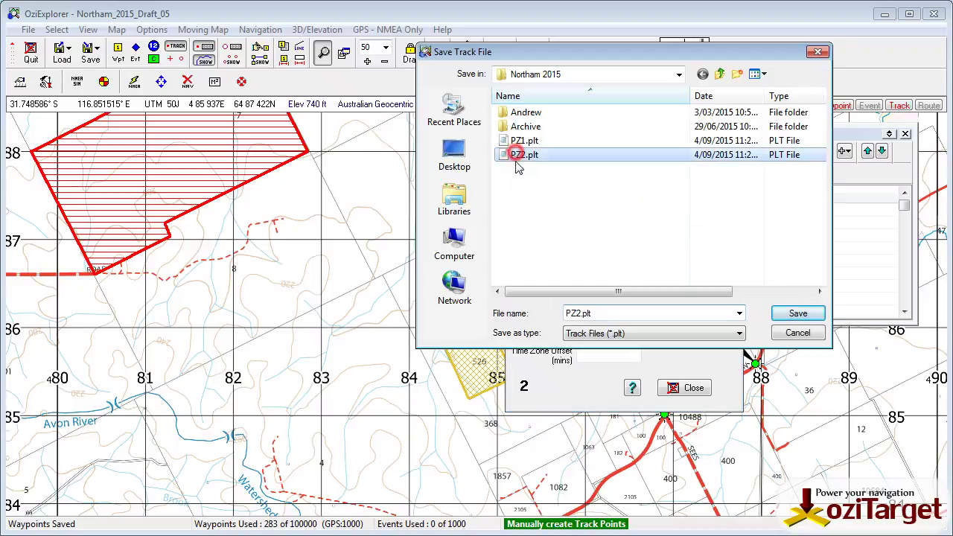
pyautogui.click(795, 314)
pyautogui.click(649, 274)
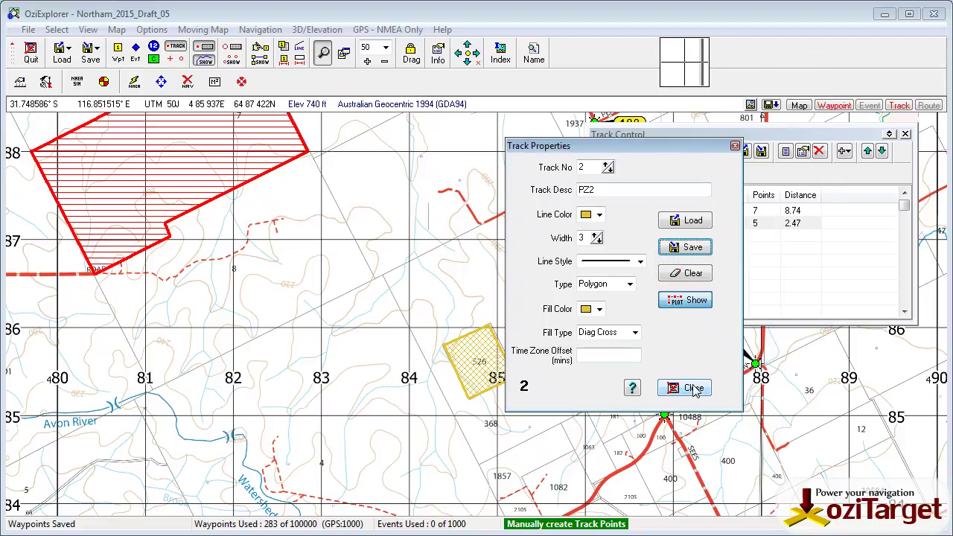
pyautogui.click(693, 388)
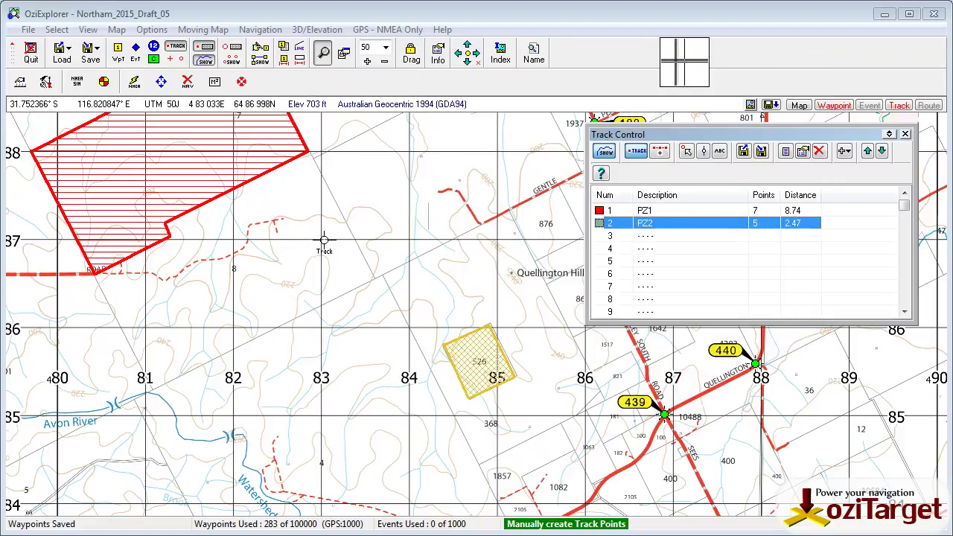
pyautogui.click(641, 157)
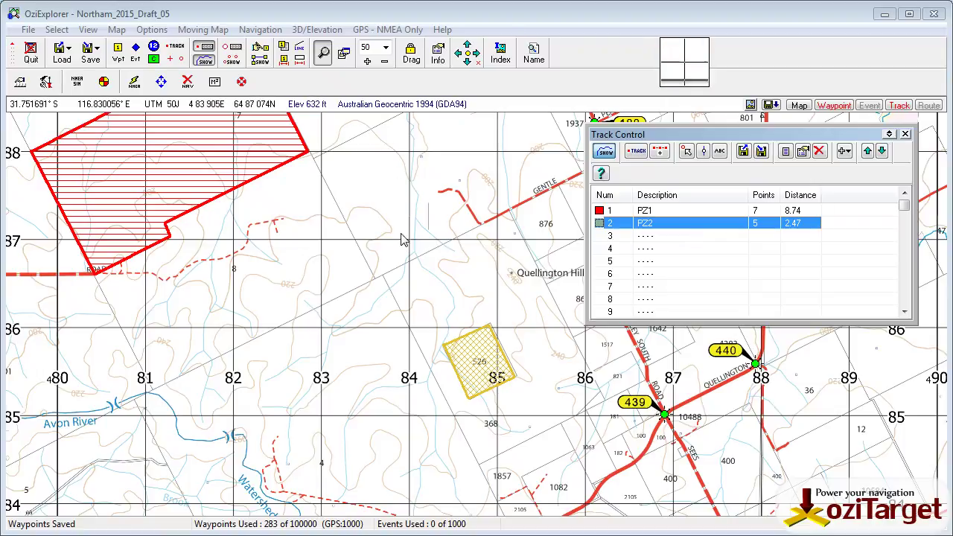
# Step: Clear all waypoints, events, routes, tracks and points from the map without saving the waypoint file
pyautogui.click(117, 30)
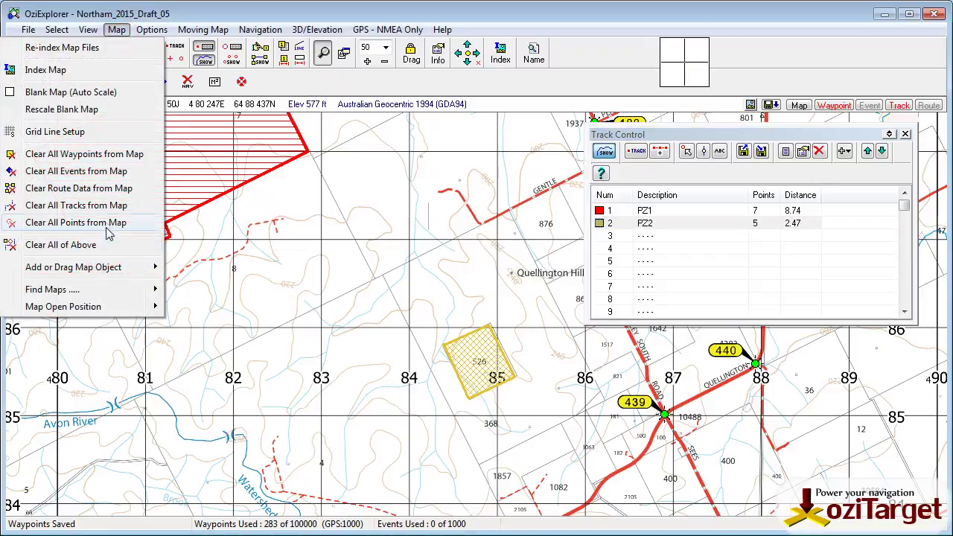
pyautogui.click(88, 247)
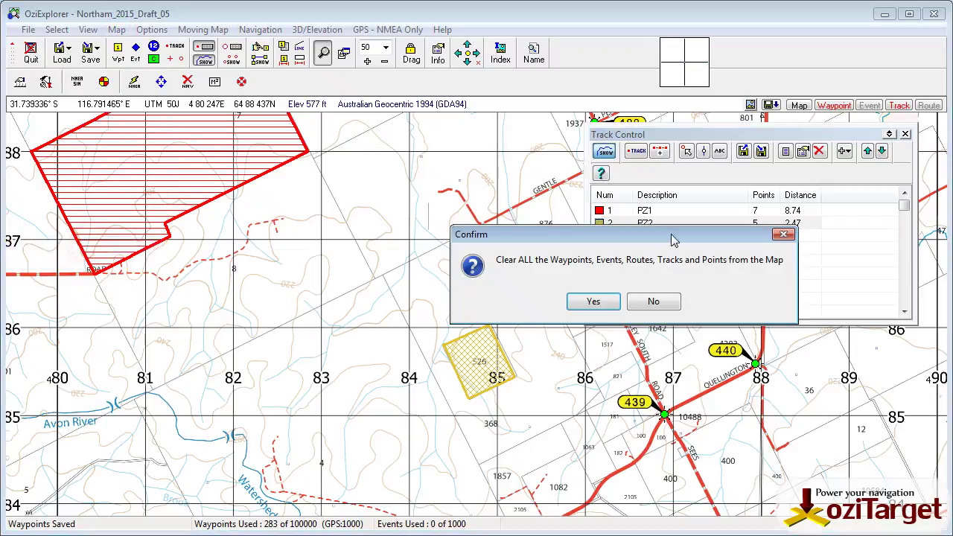
pyautogui.click(601, 300)
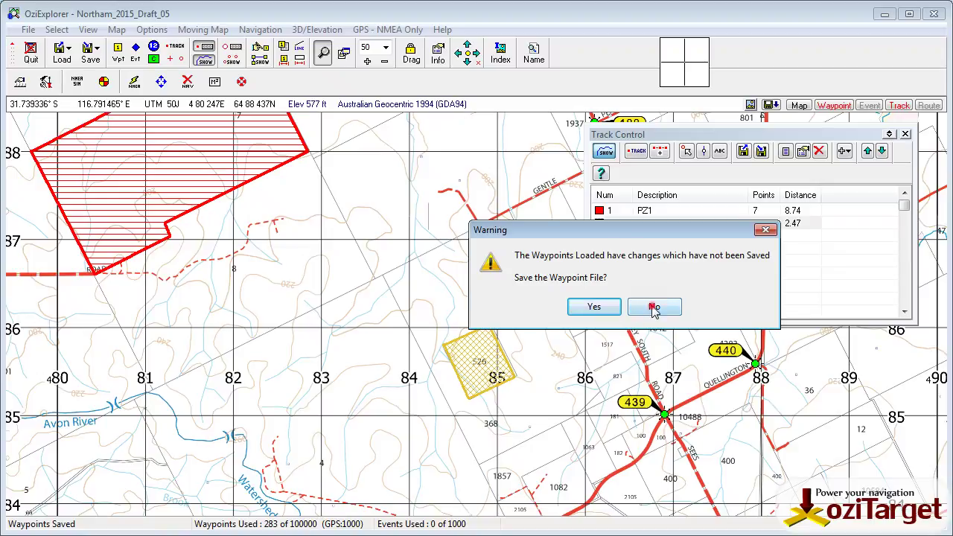
pyautogui.click(653, 307)
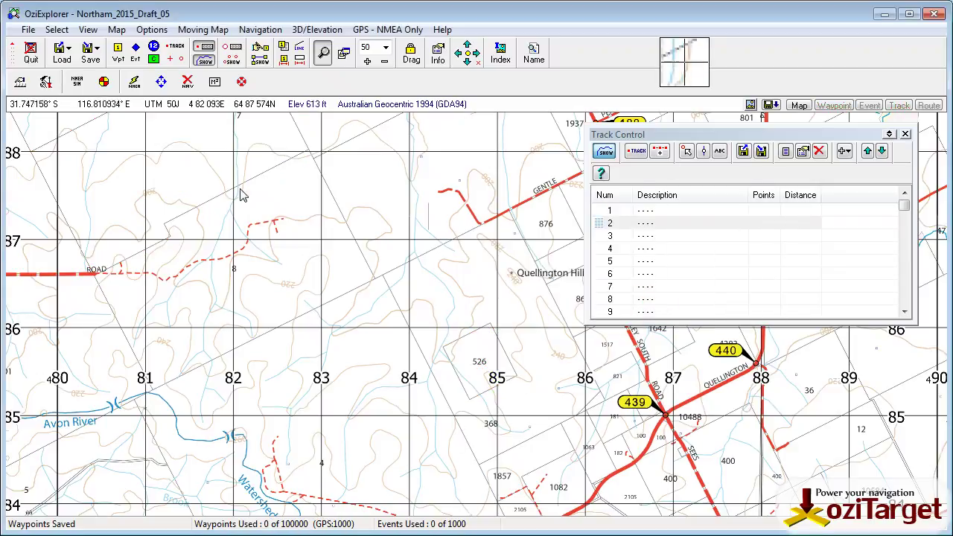
# Step: Switch to an auto-scaled blank map and reopen the recent map Northam_2015_Draft_05_ozf.map
pyautogui.click(116, 29)
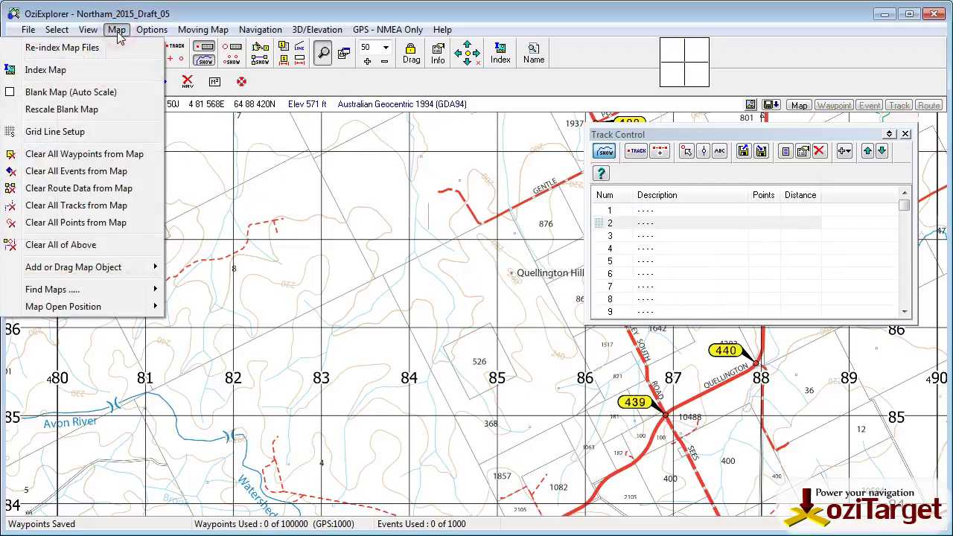
pyautogui.click(106, 87)
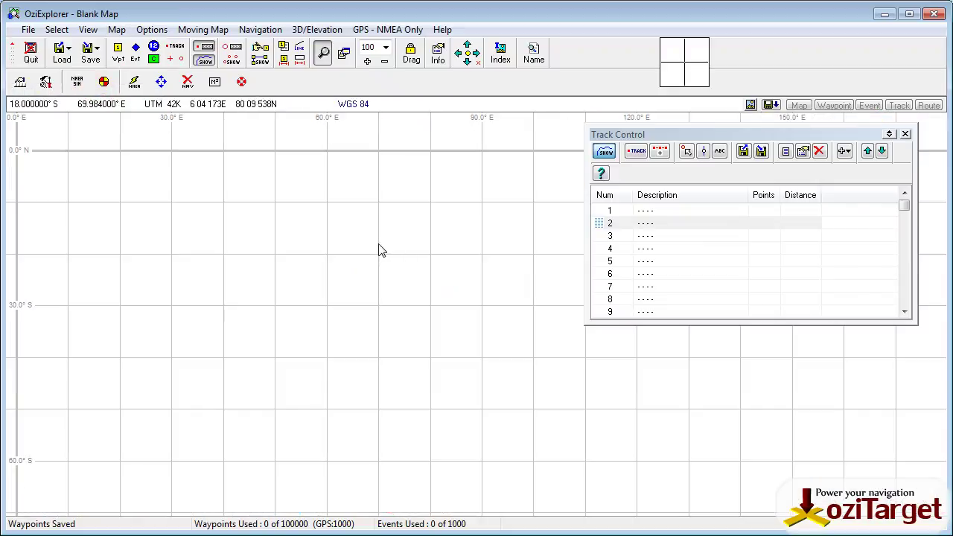
pyautogui.click(62, 49)
pyautogui.moveTo(112, 94)
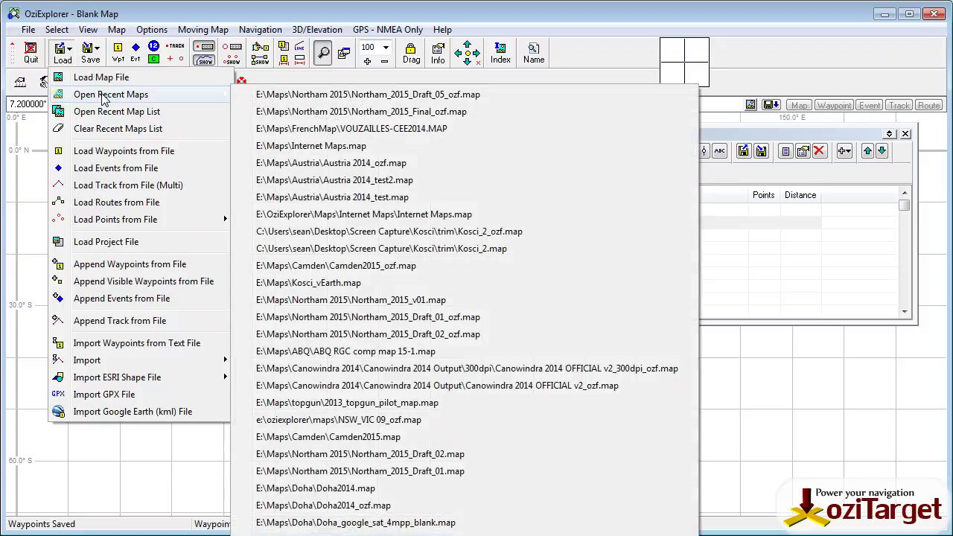
pyautogui.click(319, 95)
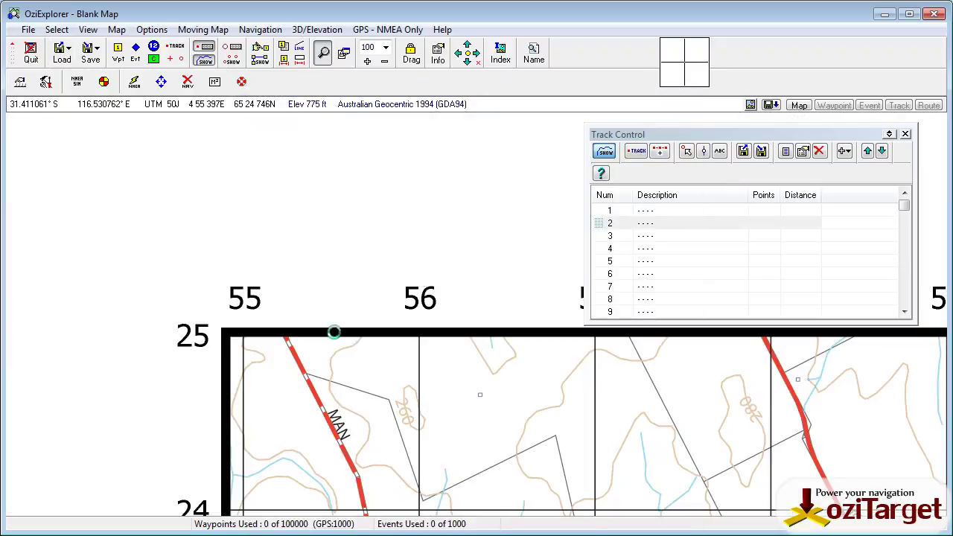
pyautogui.click(66, 50)
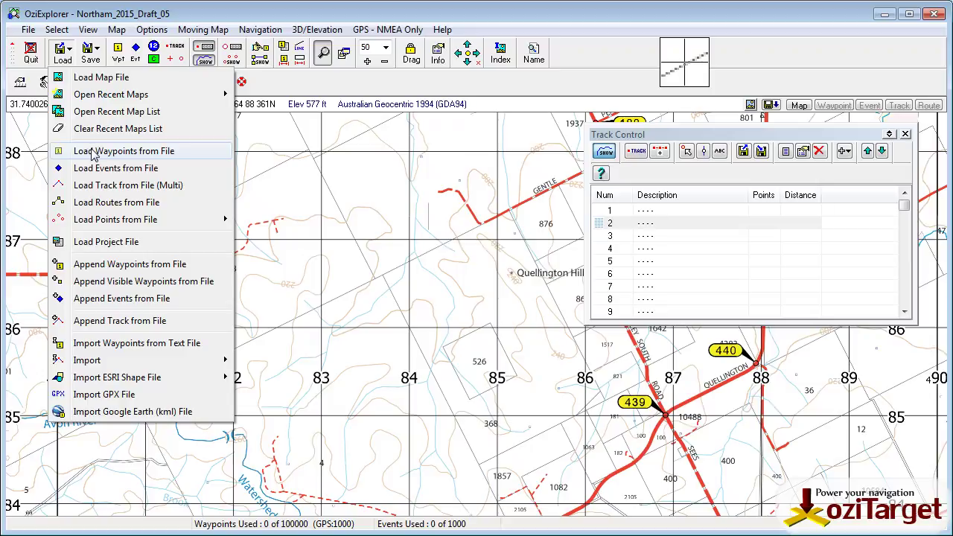
pyautogui.click(98, 186)
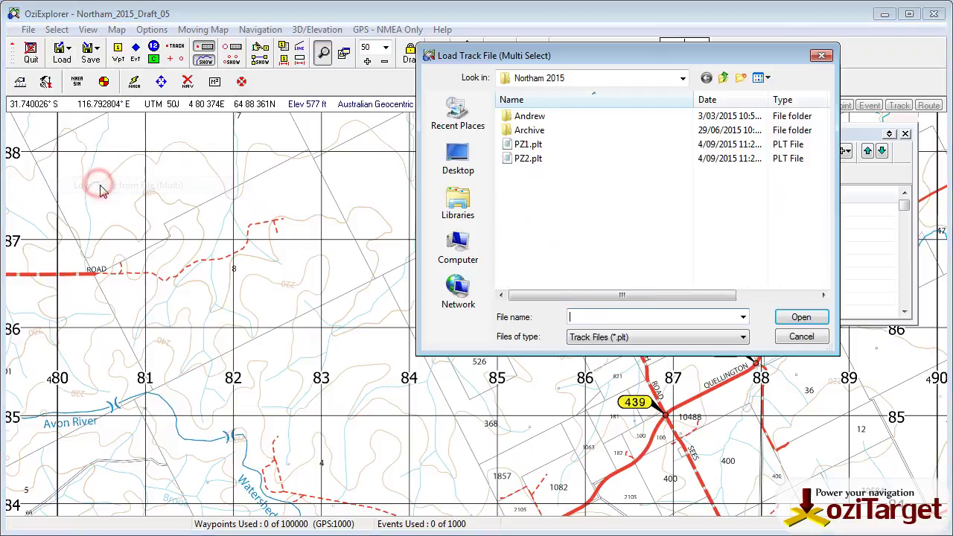
pyautogui.click(801, 336)
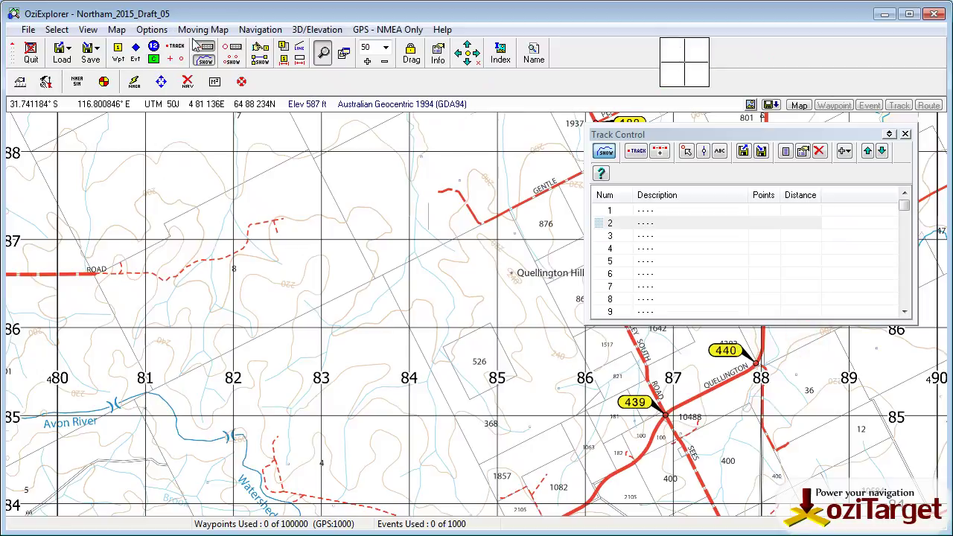
pyautogui.click(156, 32)
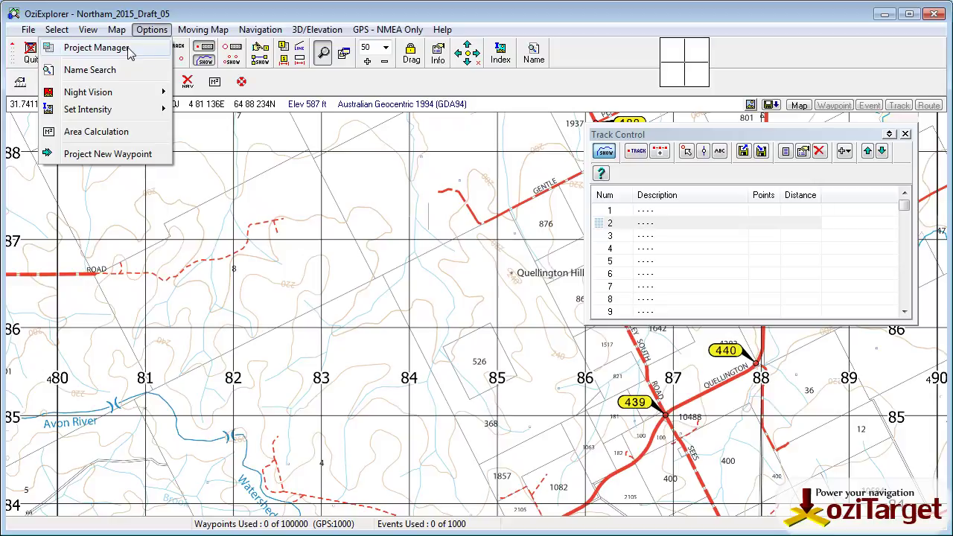
pyautogui.moveTo(312, 30)
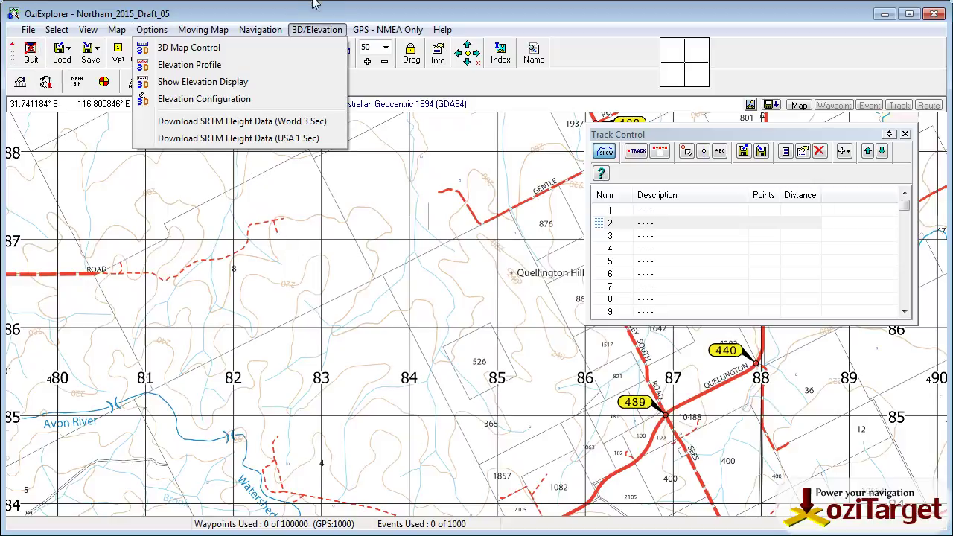
pyautogui.click(525, 22)
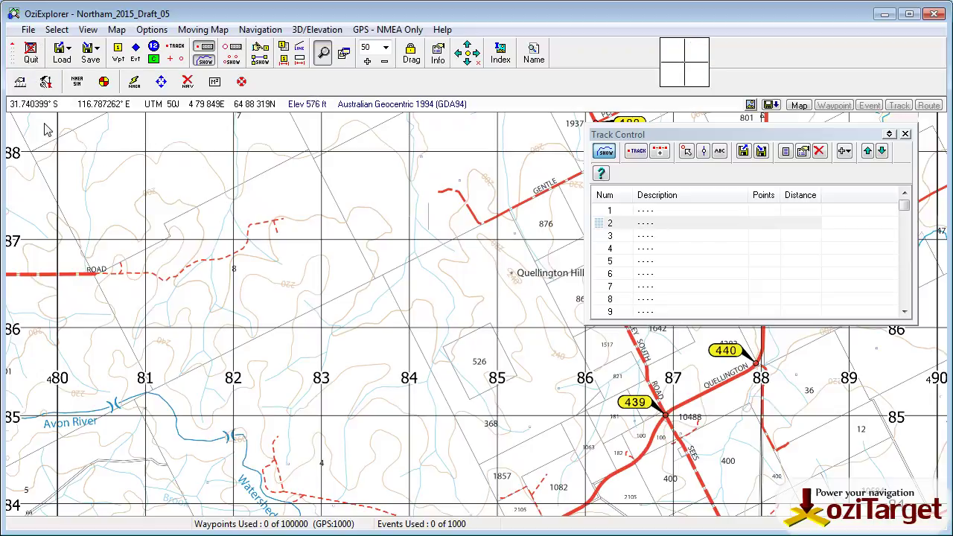
# Step: Attach PZ1.plt from the Northam 2015 folder to the map through the advanced options of its calibration setup
pyautogui.click(29, 31)
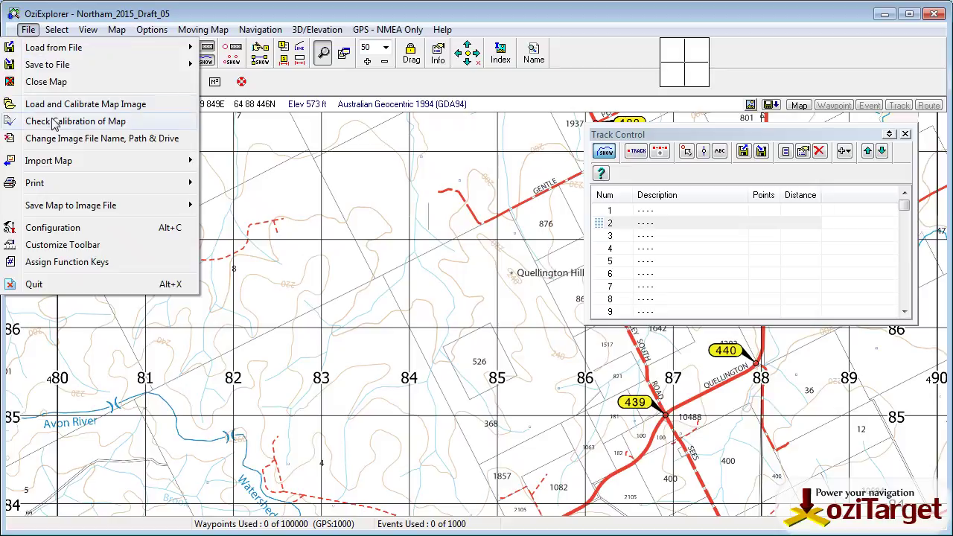
pyautogui.click(90, 121)
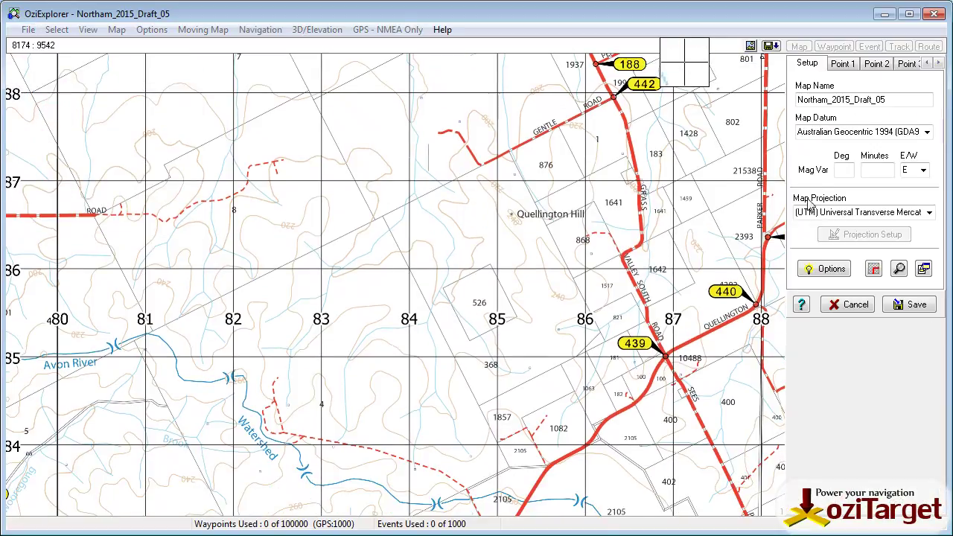
pyautogui.click(828, 272)
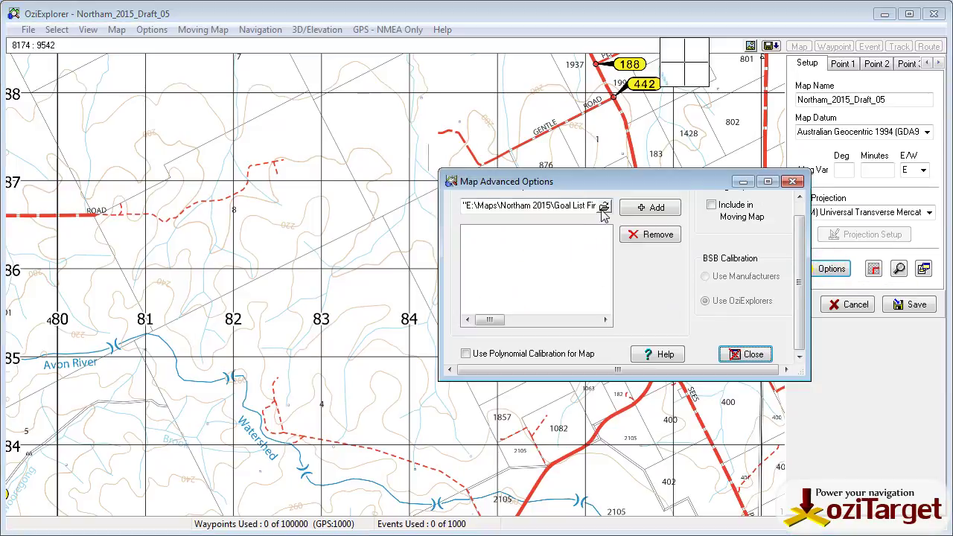
pyautogui.click(604, 207)
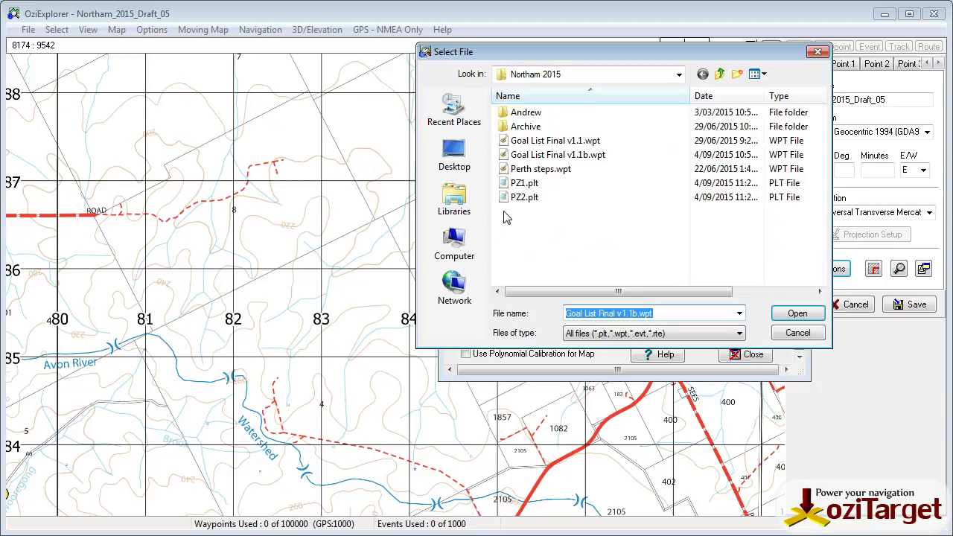
pyautogui.click(524, 184)
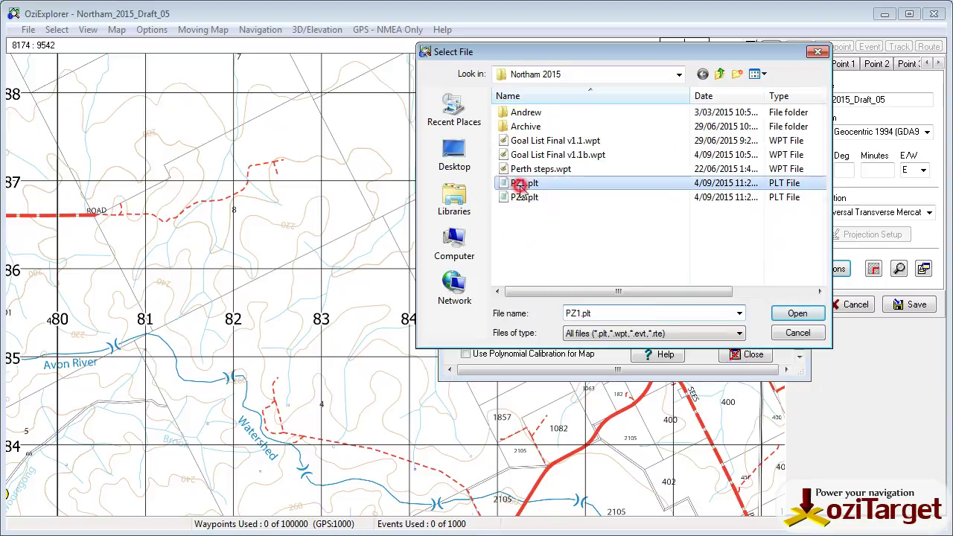
pyautogui.click(794, 315)
pyautogui.click(656, 208)
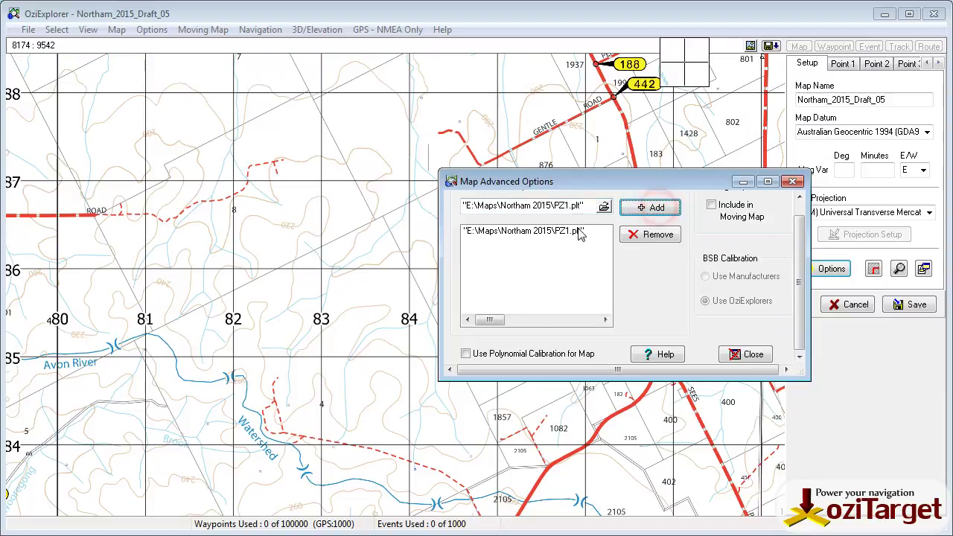
# Step: Add PZ2.plt from the Northam 2015 folder to the map's list of attached files
pyautogui.click(604, 208)
pyautogui.click(524, 197)
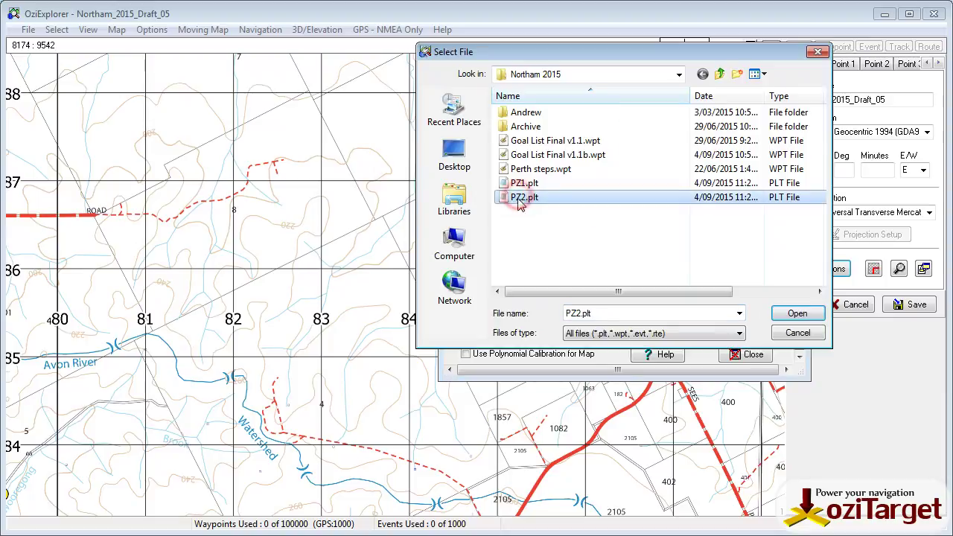
pyautogui.click(793, 313)
pyautogui.click(647, 207)
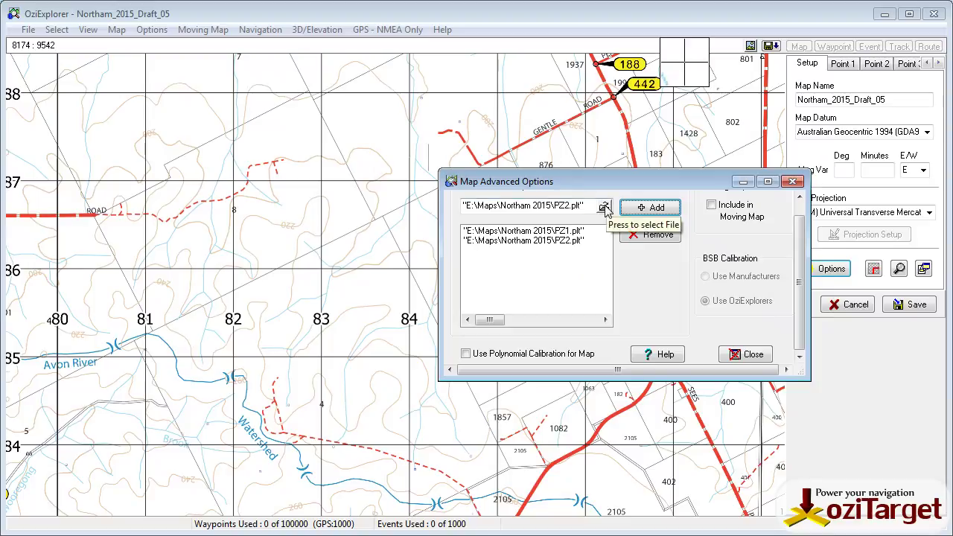
# Step: Add the waypoint file Goal List Final v1.1b.wpt to the map's attached files and close the advanced options
pyautogui.click(601, 208)
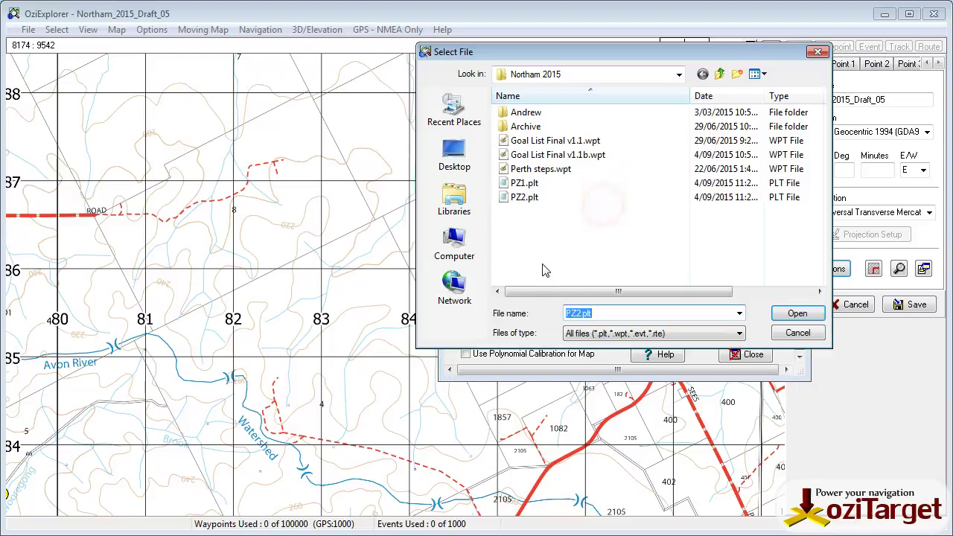
pyautogui.click(540, 154)
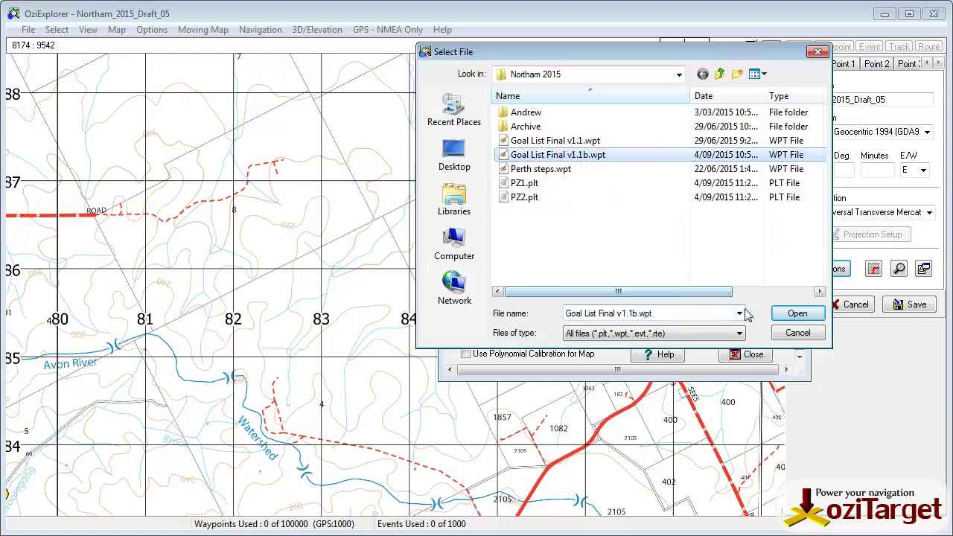
pyautogui.click(782, 313)
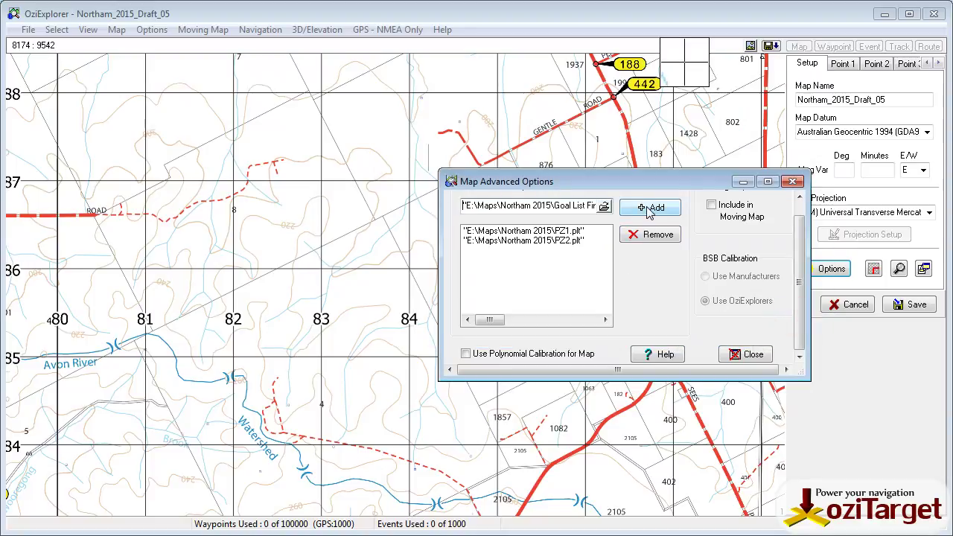
pyautogui.click(650, 211)
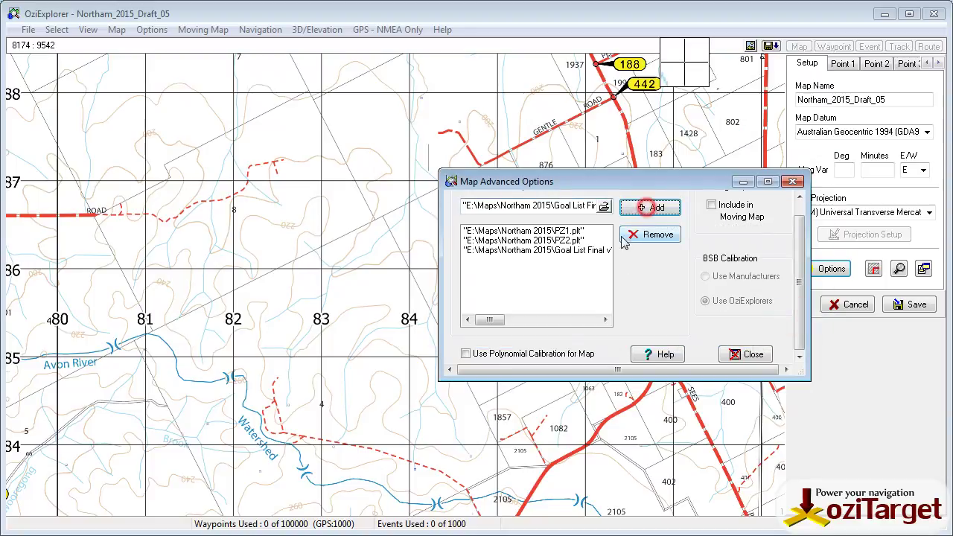
pyautogui.click(753, 353)
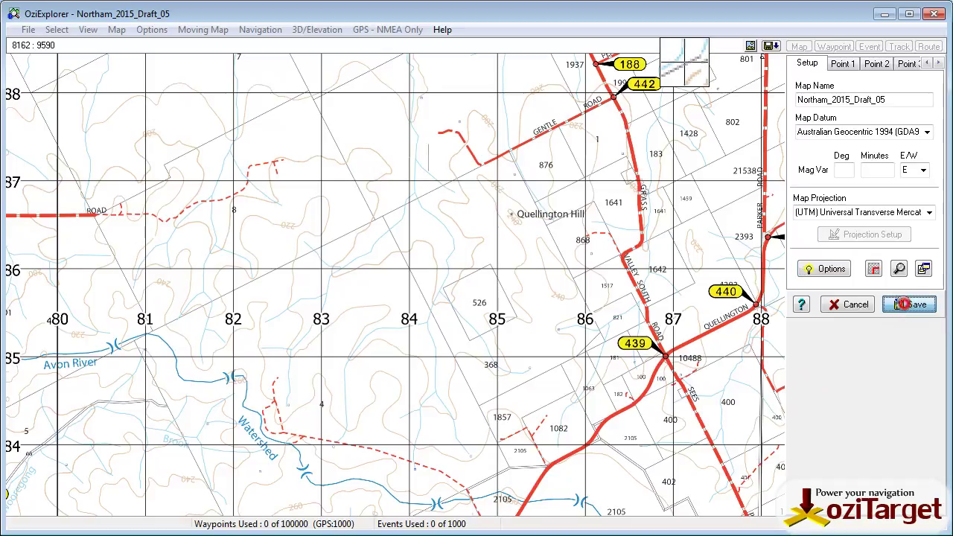
# Step: Save the calibrated map with its attached files over the existing Northam_2015_Final_ozf.map
pyautogui.click(910, 305)
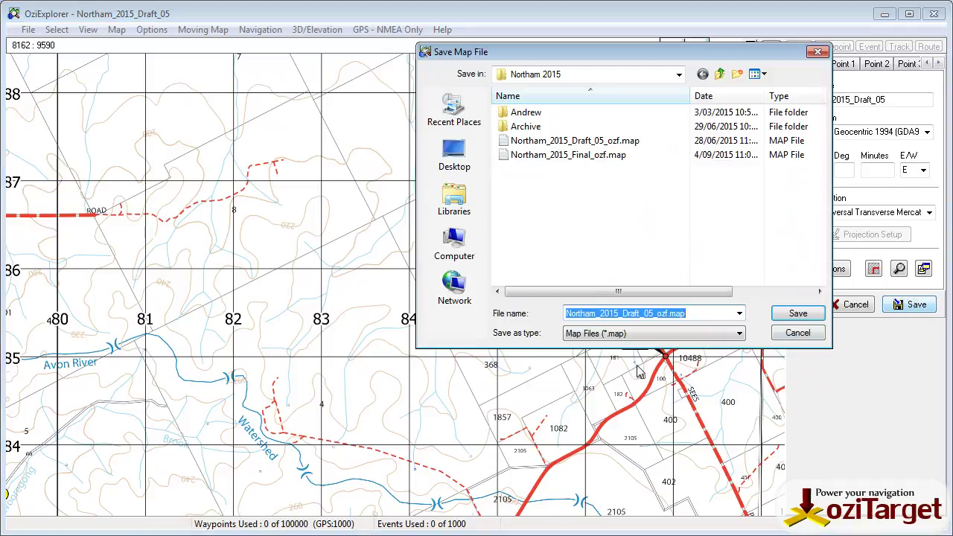
pyautogui.click(570, 156)
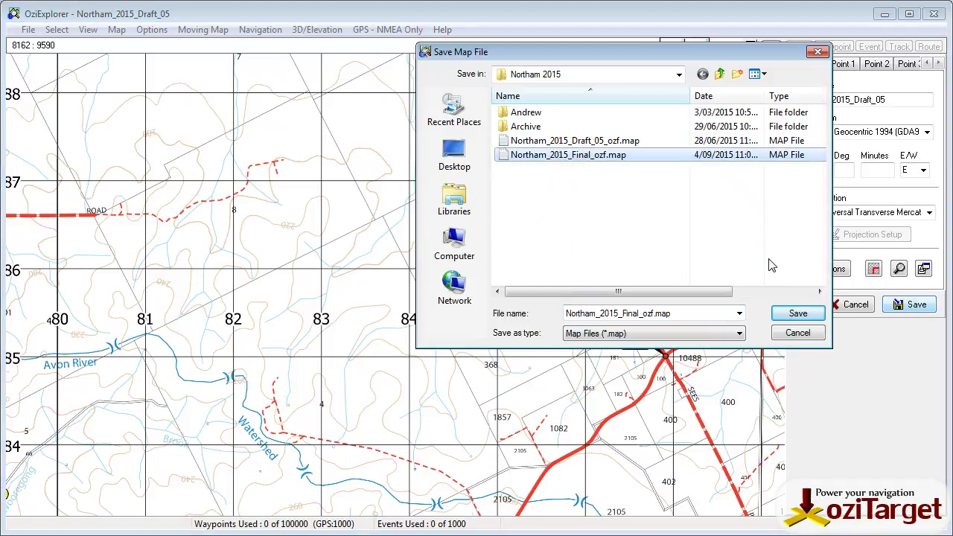
pyautogui.click(792, 315)
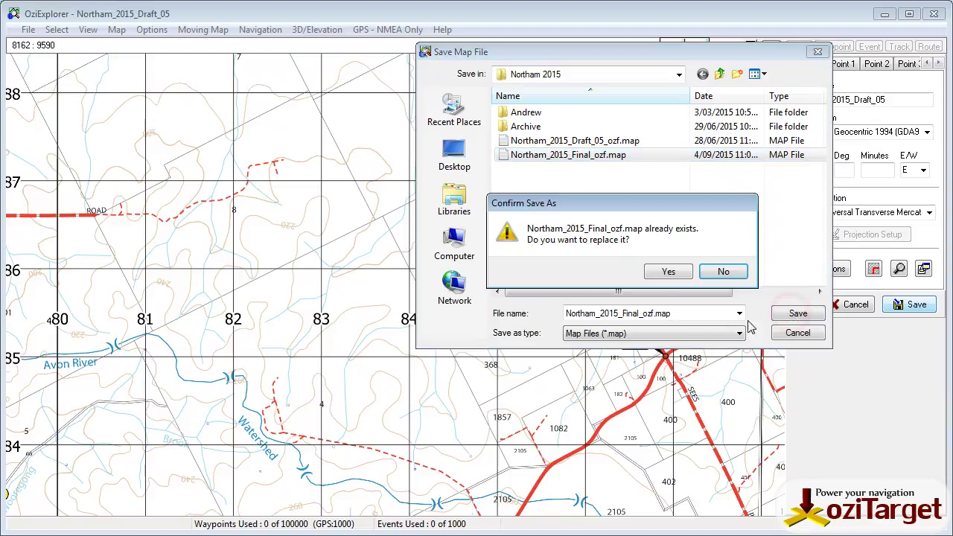
pyautogui.click(667, 272)
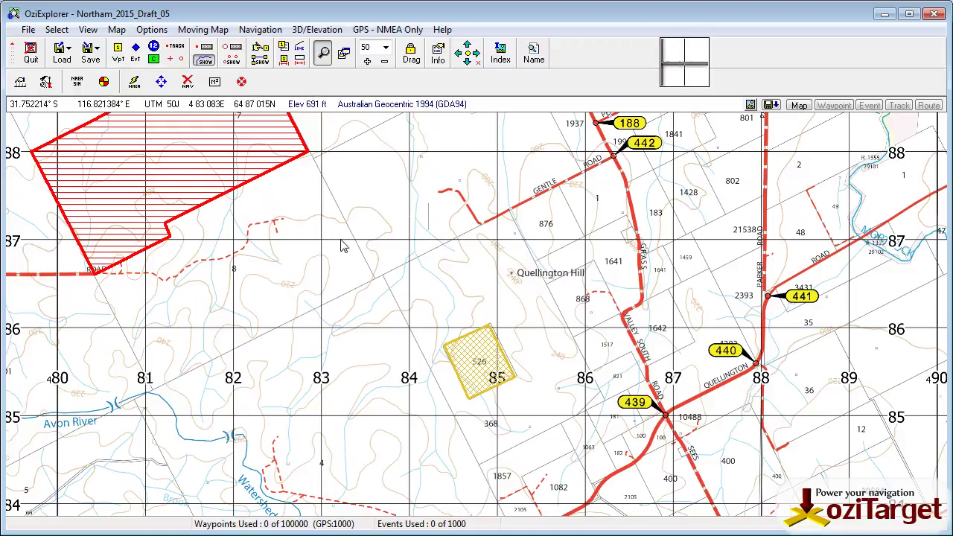
# Step: Reload the Northam 2015 map with its attached files from the recently opened maps
pyautogui.moveTo(384, 227); pyautogui.dragTo(506, 222)
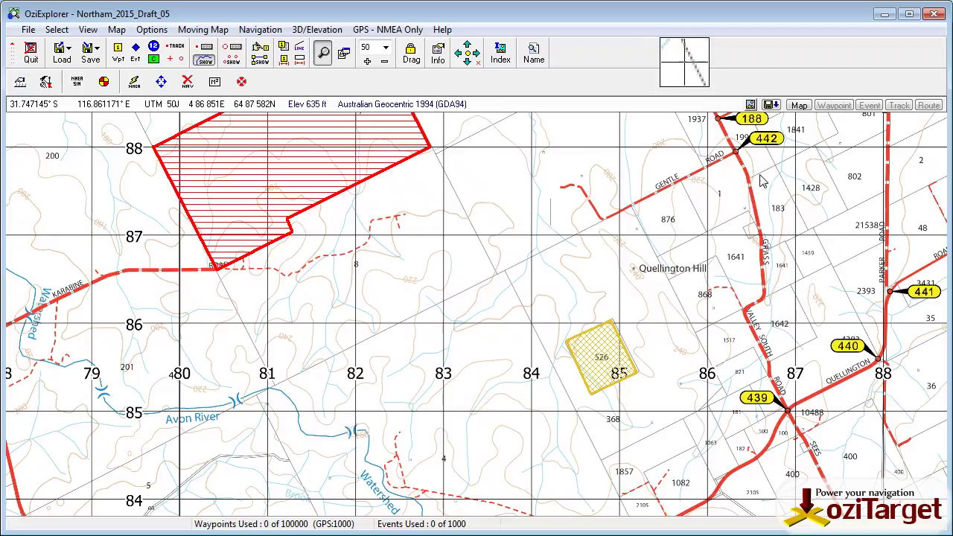
pyautogui.click(61, 58)
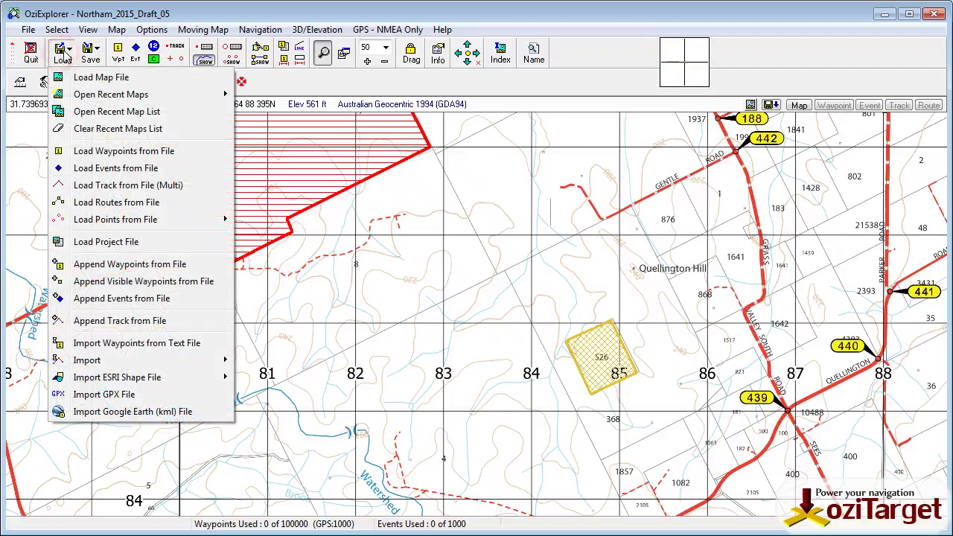
pyautogui.moveTo(90, 95)
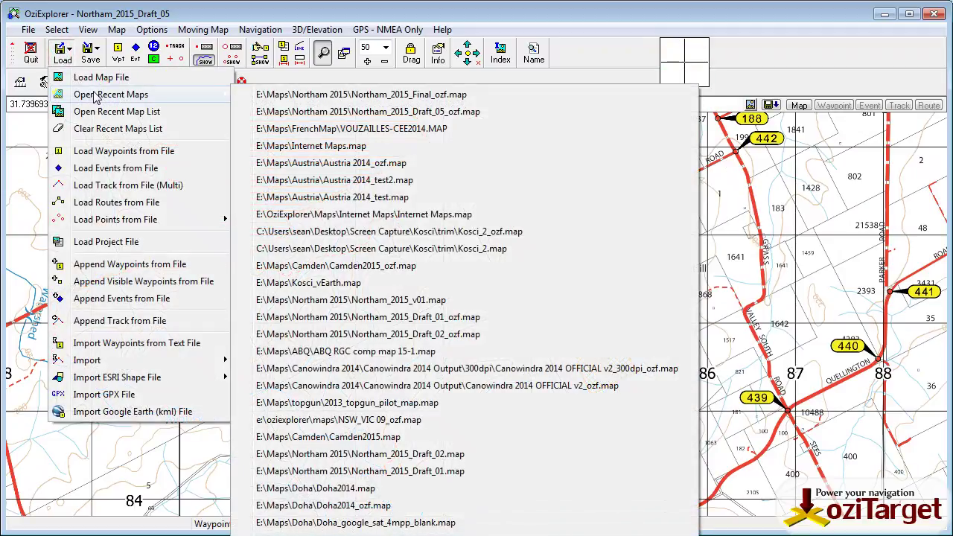
pyautogui.click(368, 112)
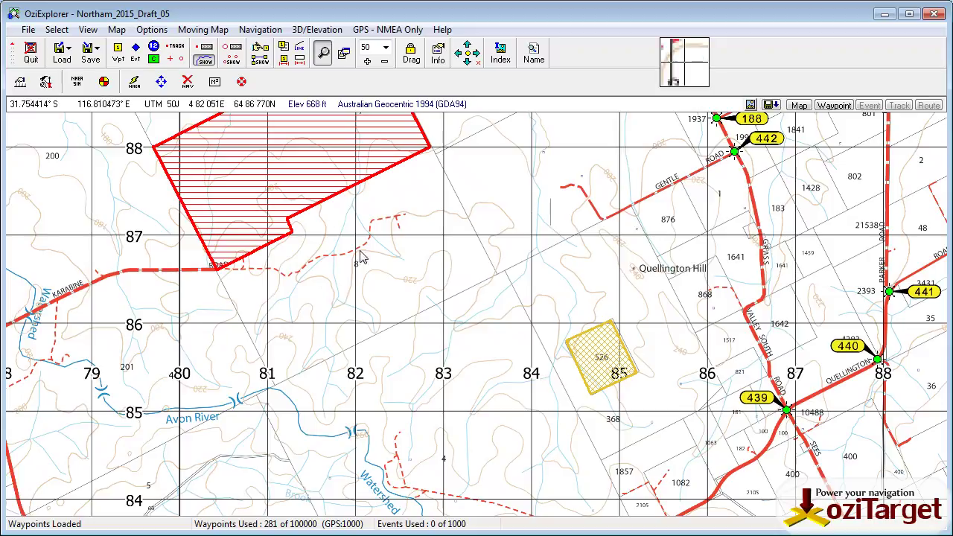
# Step: Examine the waypoint list and the track list for entries from the map's attached files
pyautogui.click(214, 81)
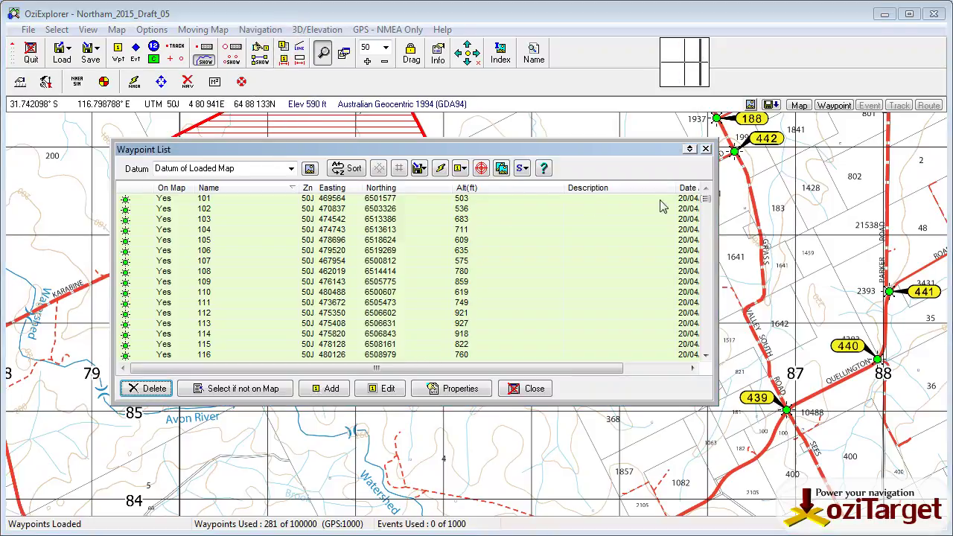
pyautogui.moveTo(706, 202)
pyautogui.mouseDown()
pyautogui.moveTo(706, 335)
pyautogui.moveTo(706, 203)
pyautogui.mouseUp()
pyautogui.click(705, 149)
pyautogui.click(204, 53)
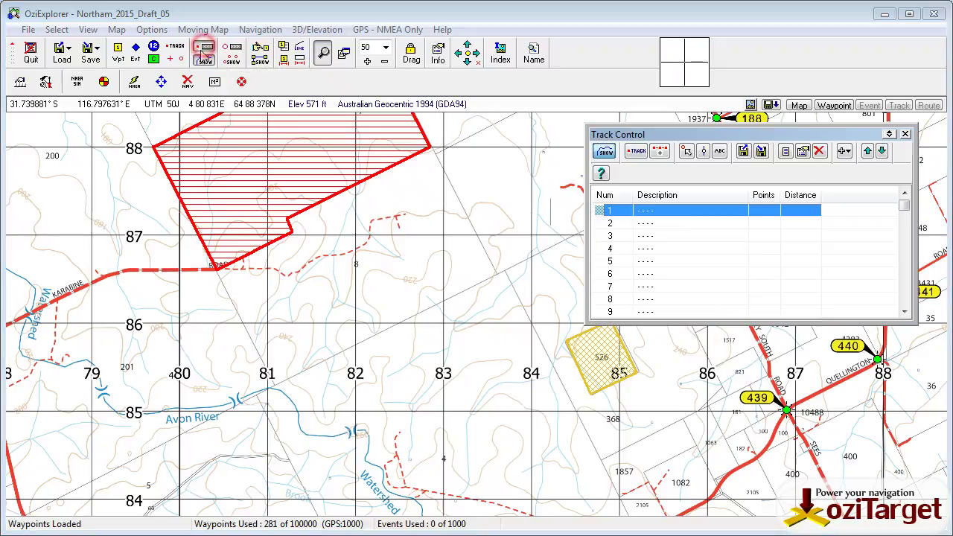
pyautogui.click(702, 249)
pyautogui.click(702, 273)
pyautogui.moveTo(903, 207)
pyautogui.mouseDown()
pyautogui.moveTo(904, 298)
pyautogui.moveTo(904, 199)
pyautogui.mouseUp()
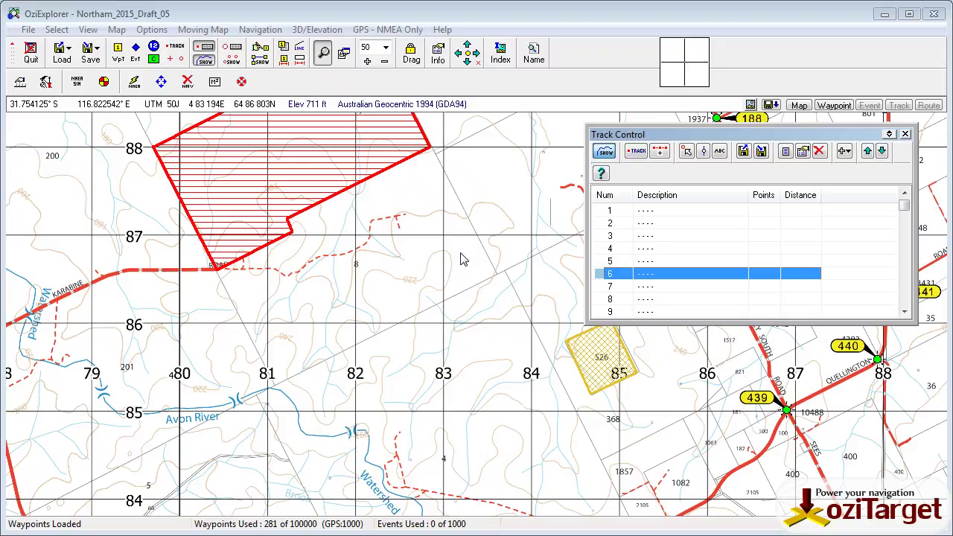
# Step: Remove PZ2.plt from the files attached to the map in the advanced options of its calibration setup
pyautogui.click(27, 30)
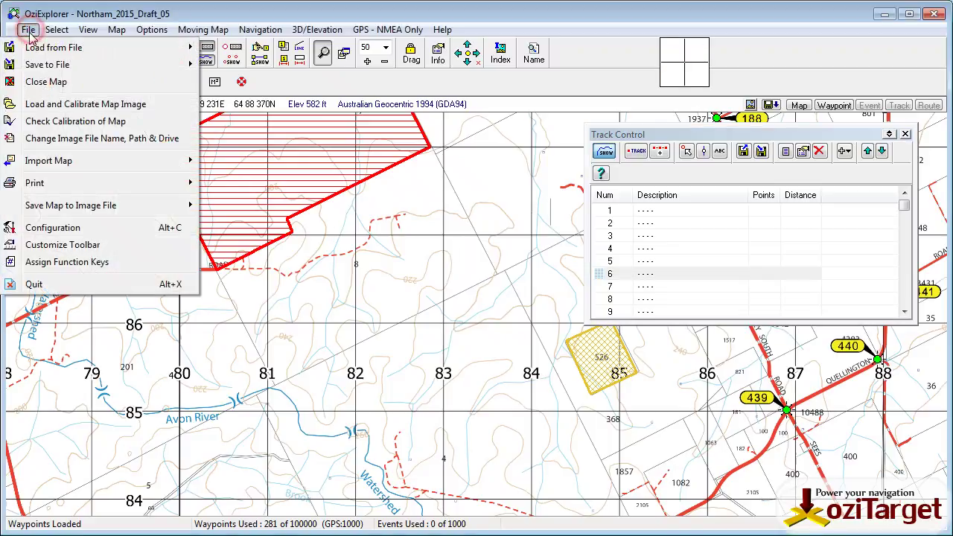
pyautogui.click(56, 125)
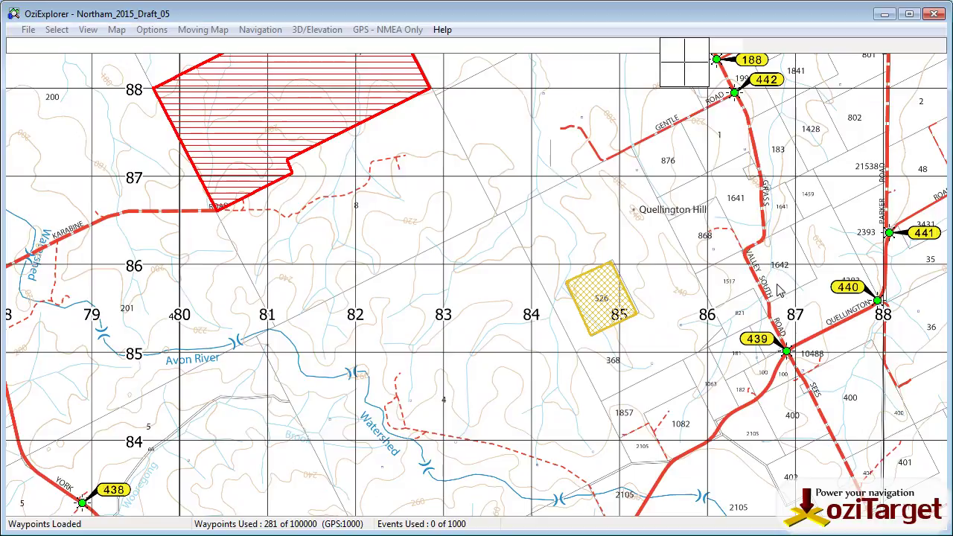
pyautogui.click(828, 269)
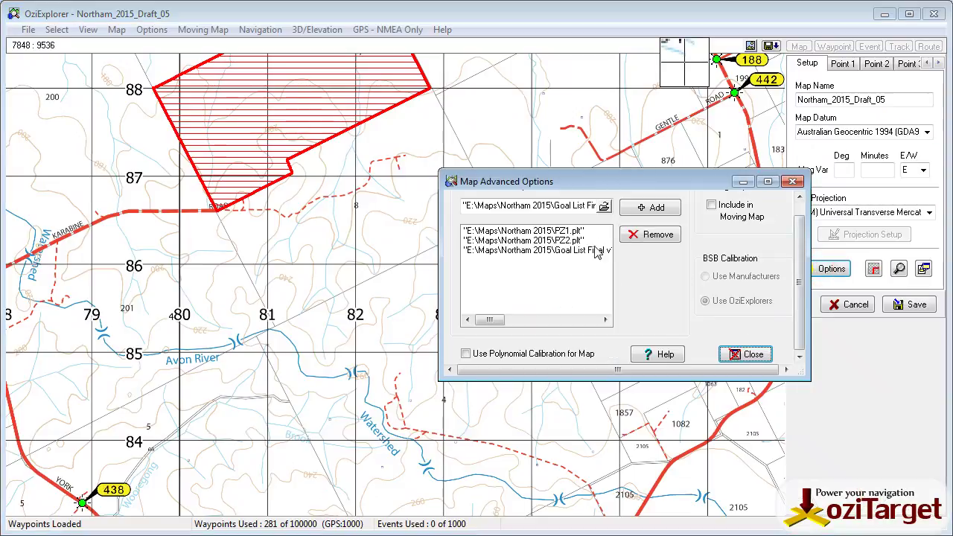
pyautogui.click(561, 240)
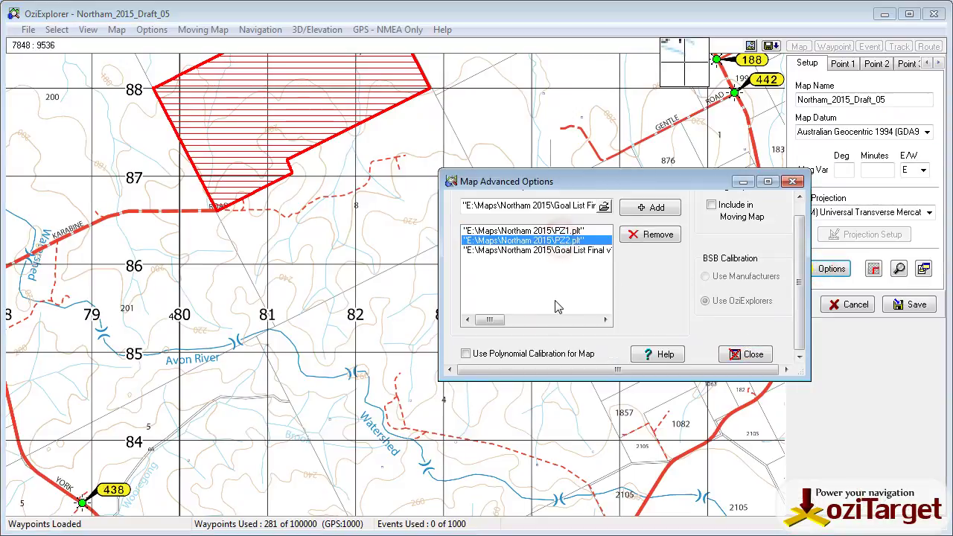
pyautogui.click(648, 237)
pyautogui.click(752, 356)
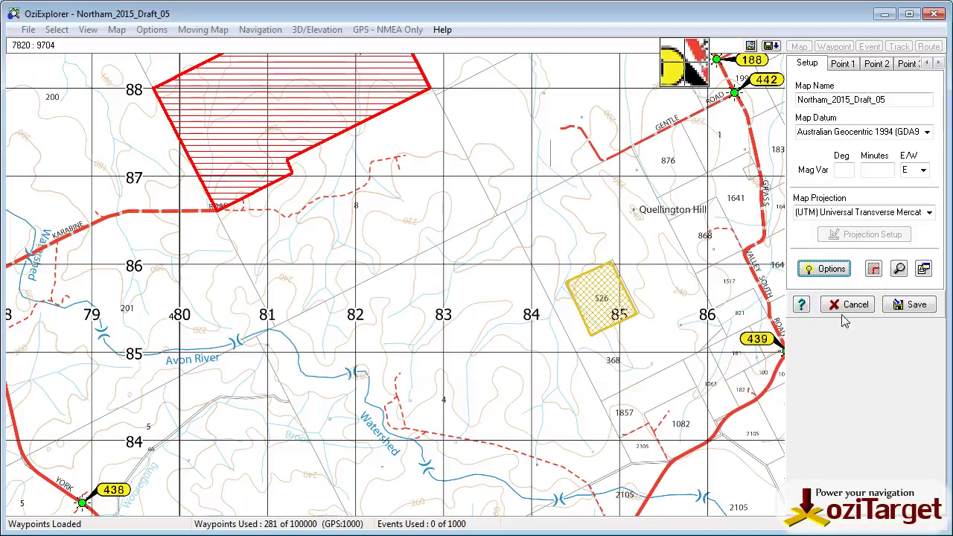
# Step: Save the calibration without the PZ2 attachment, replacing Northam_2015_Final_ozf.map
pyautogui.click(914, 305)
pyautogui.click(564, 155)
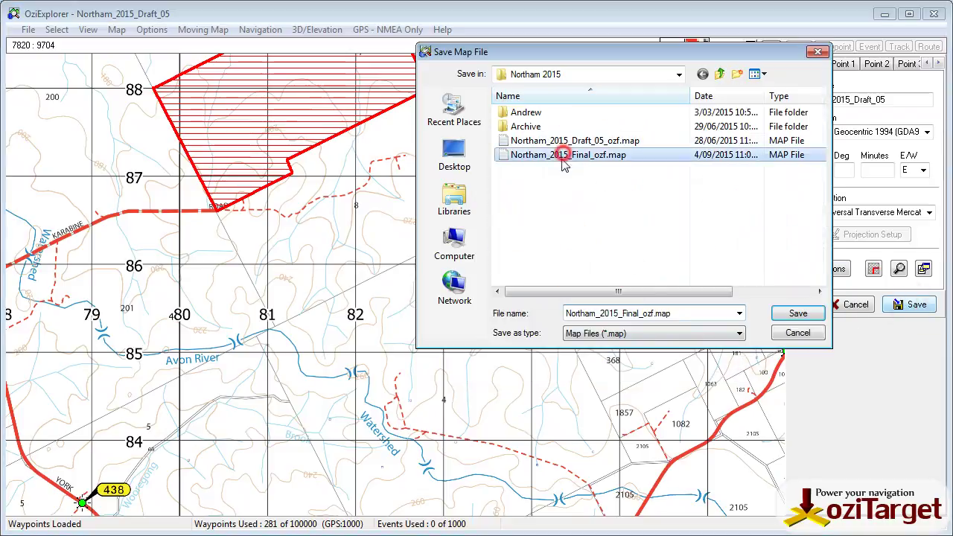
pyautogui.click(798, 313)
pyautogui.click(665, 273)
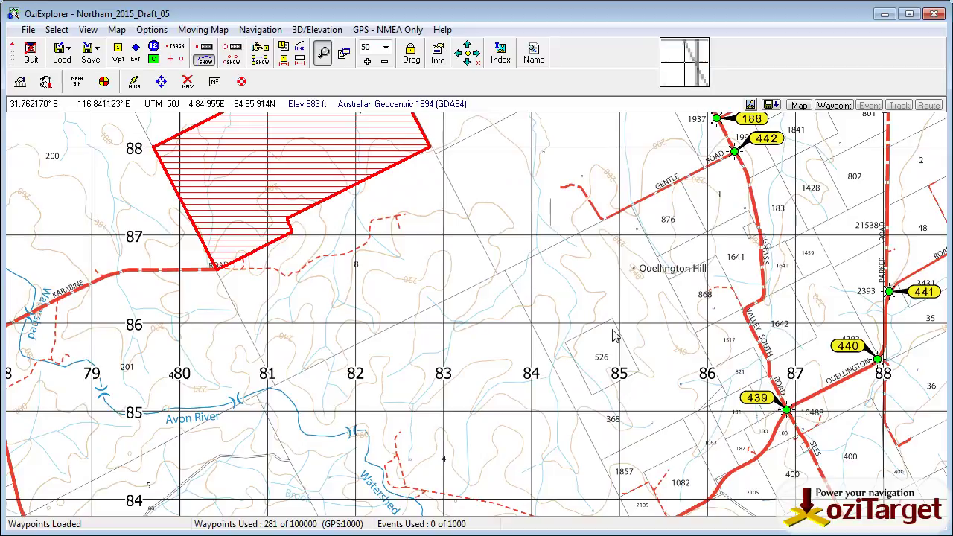
# Step: Examine the track list and the red-hatched zone on the map
pyautogui.click(197, 46)
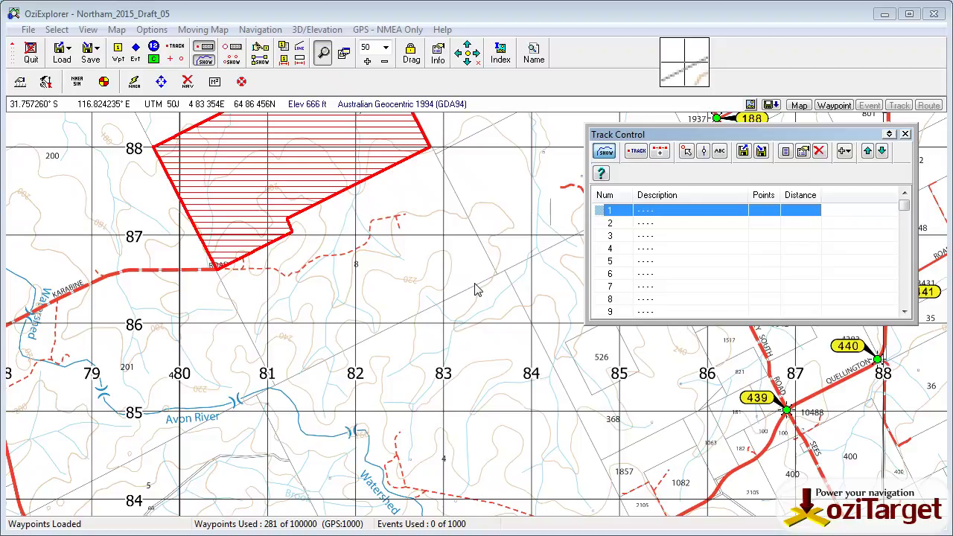
pyautogui.click(905, 134)
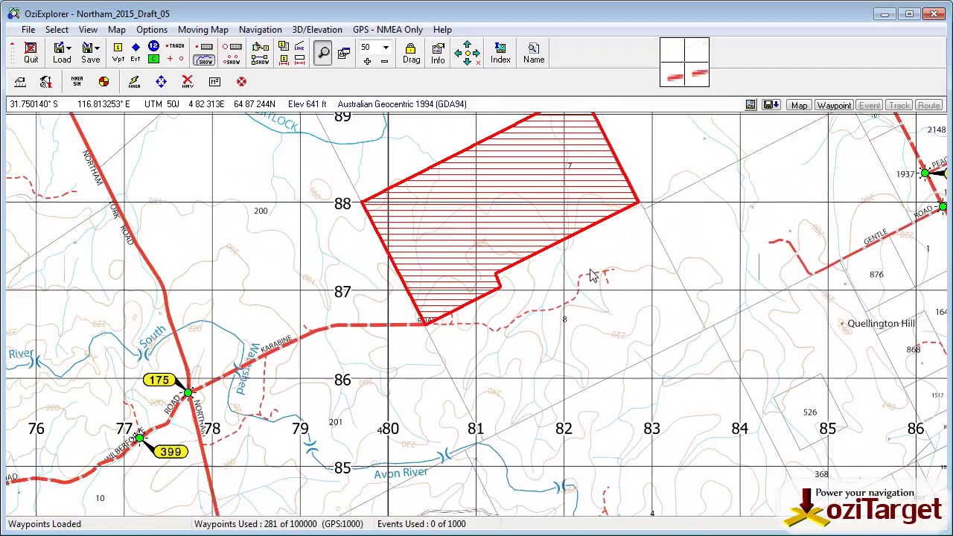
pyautogui.moveTo(291, 207); pyautogui.dragTo(286, 230)
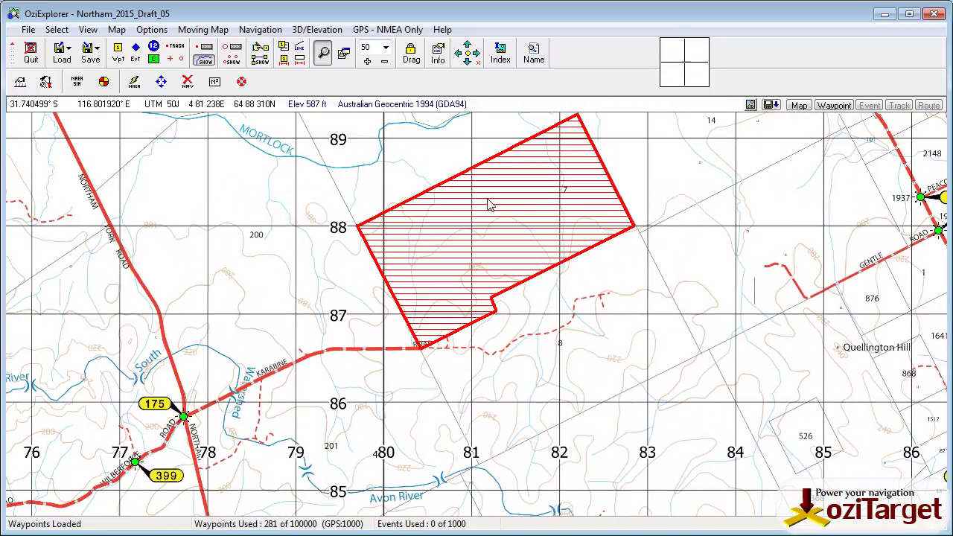
# Step: Place a map comment inside the red-hatched zone and give it a Red 3 background with White text
pyautogui.click(154, 61)
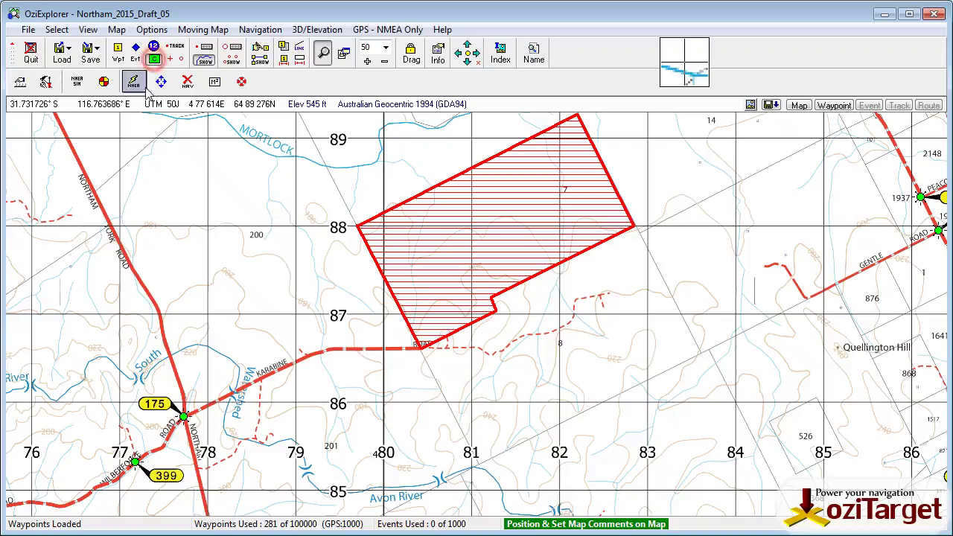
pyautogui.click(489, 229)
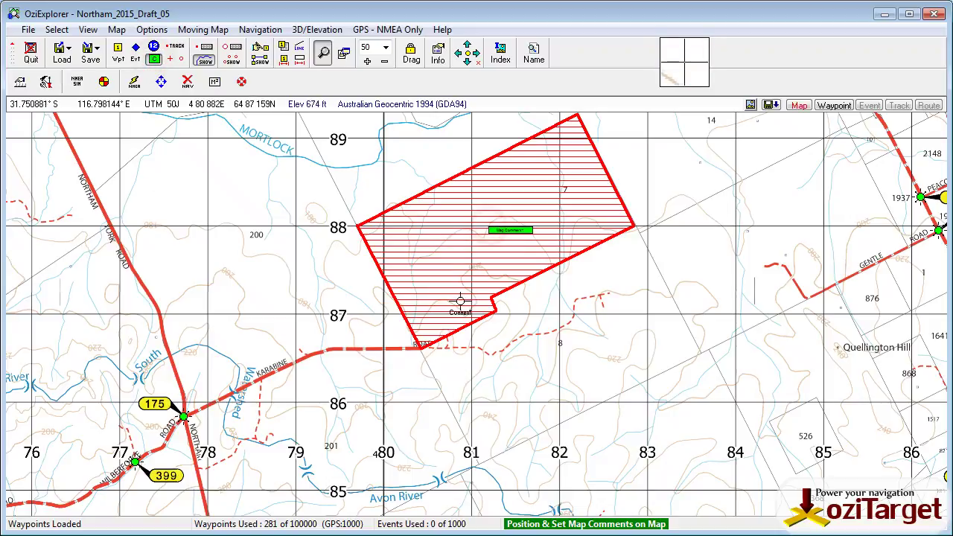
pyautogui.rightClick(511, 233)
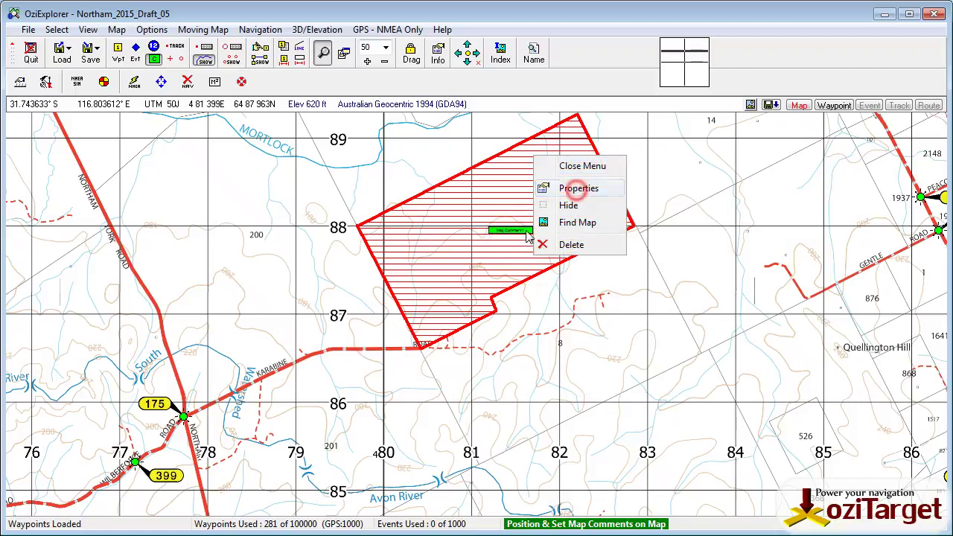
pyautogui.click(579, 188)
pyautogui.click(788, 266)
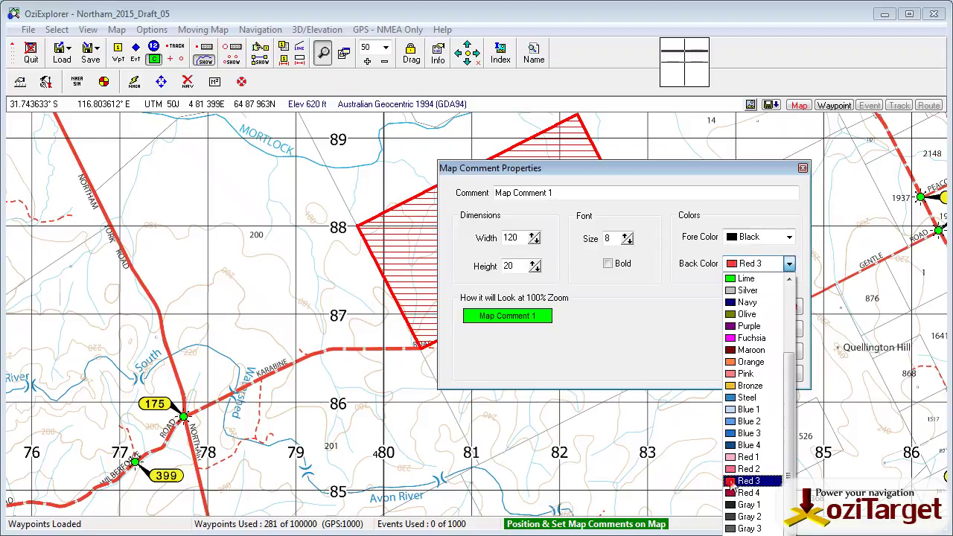
pyautogui.click(733, 481)
pyautogui.click(789, 236)
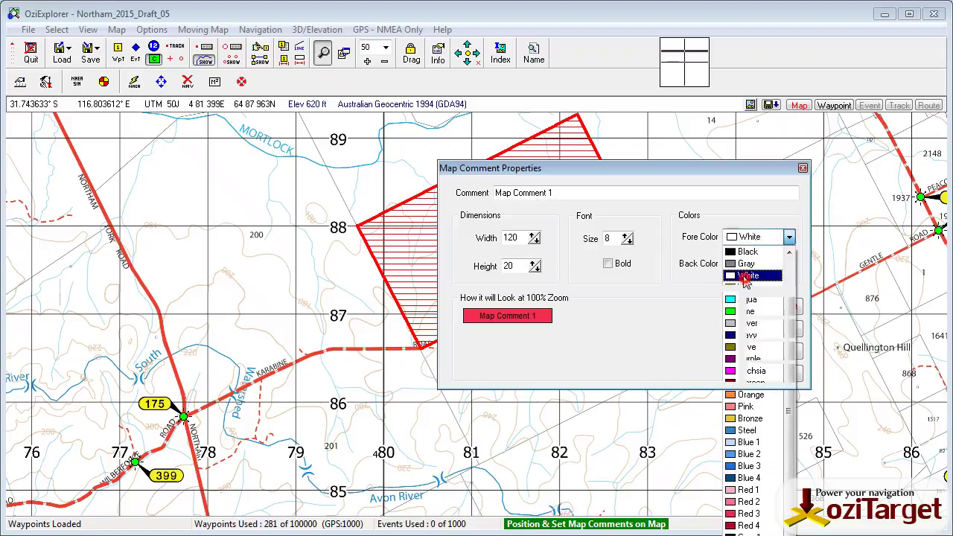
pyautogui.click(748, 275)
# Step: Set the map comment's font size to 19 and its text to 2000ft, and save it
pyautogui.click(626, 234)
pyautogui.click(626, 234)
pyautogui.click(627, 235)
pyautogui.click(626, 234)
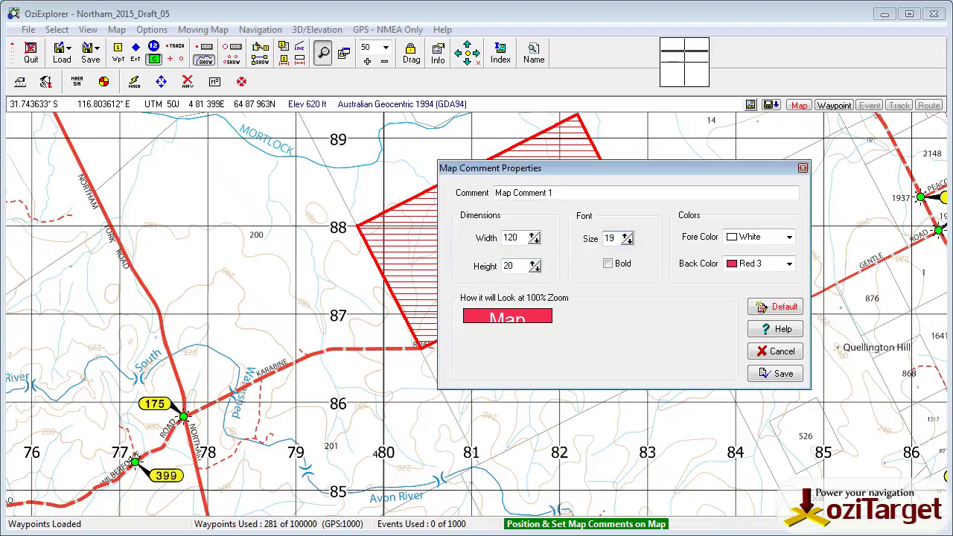
pyautogui.moveTo(570, 192); pyautogui.dragTo(399, 211)
pyautogui.write('2000ft')
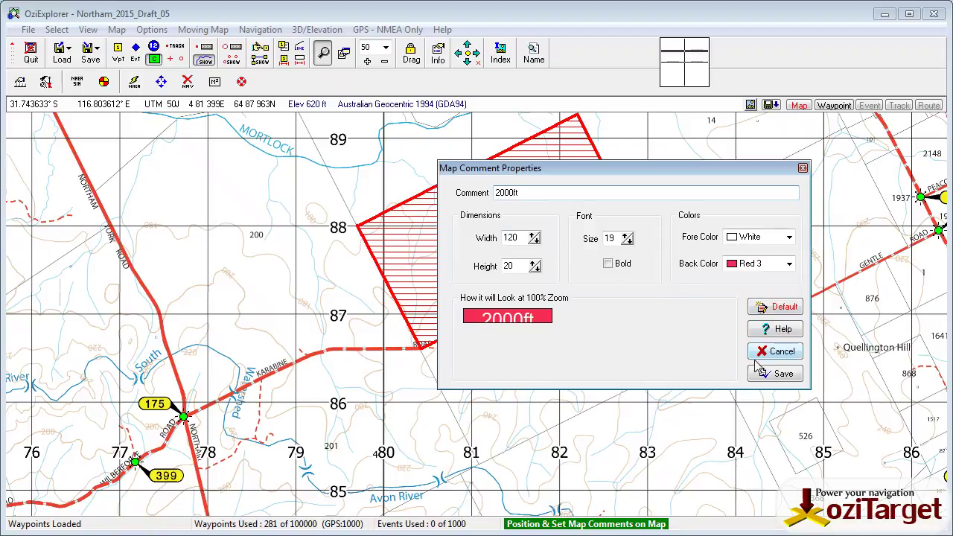
pyautogui.click(780, 375)
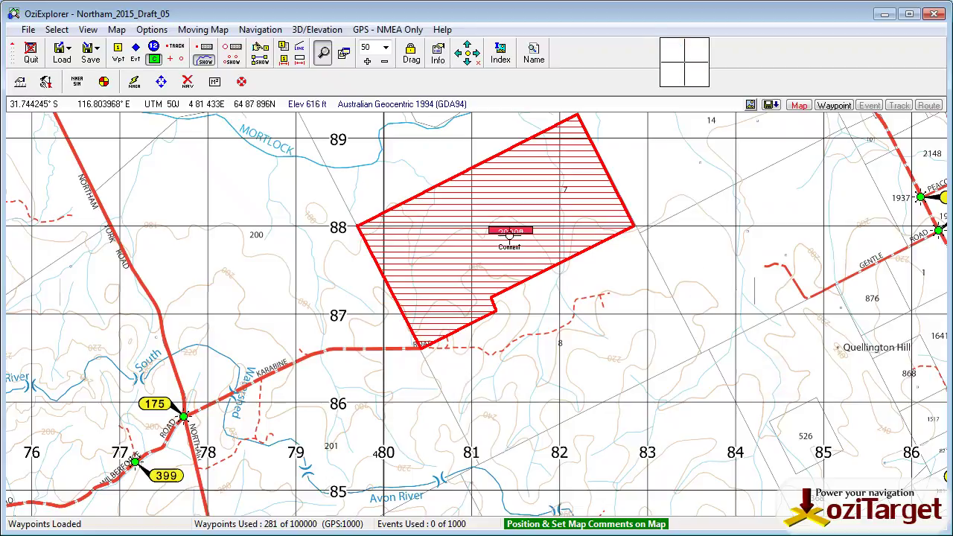
# Step: Resize the 2000ft map comment to a width of 134 and a height of 44, with font size 20
pyautogui.rightClick(530, 233)
pyautogui.click(568, 188)
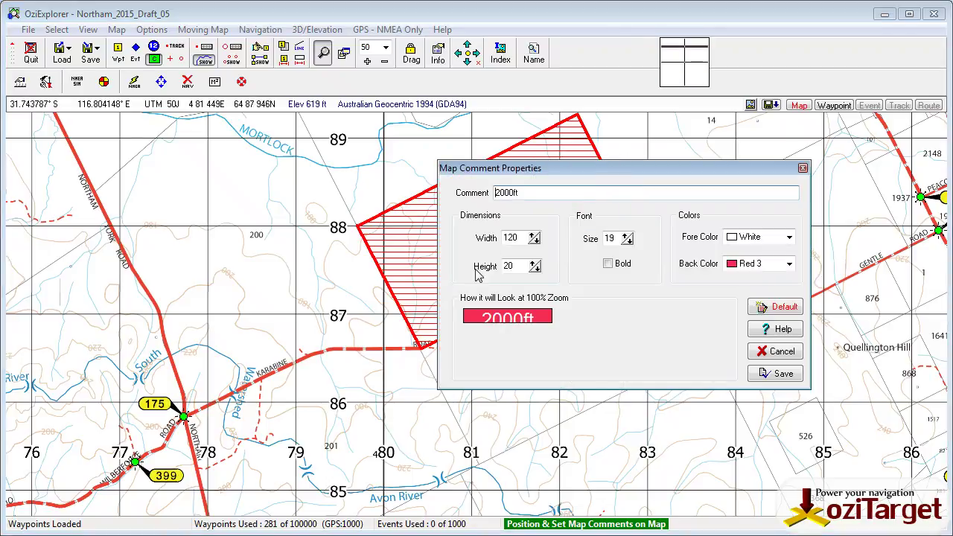
pyautogui.click(534, 263)
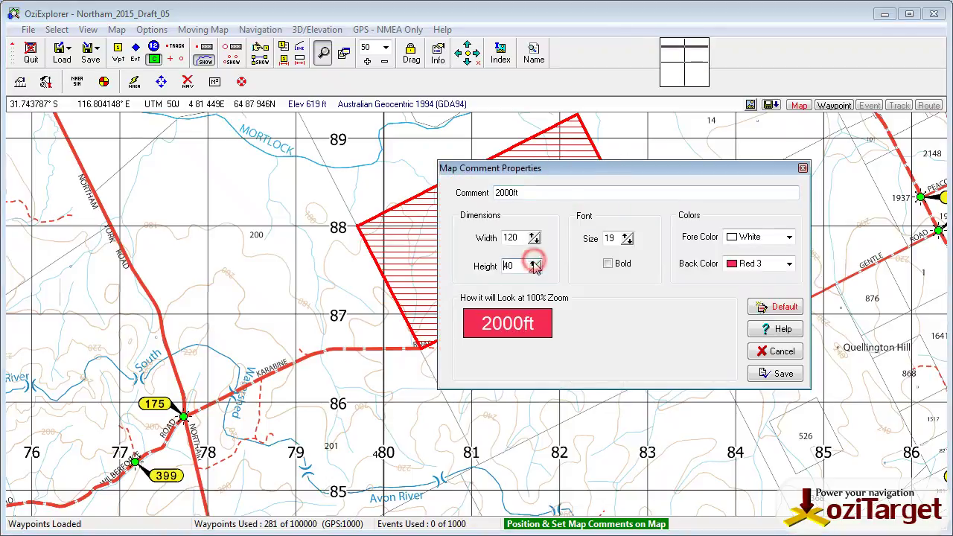
pyautogui.click(534, 235)
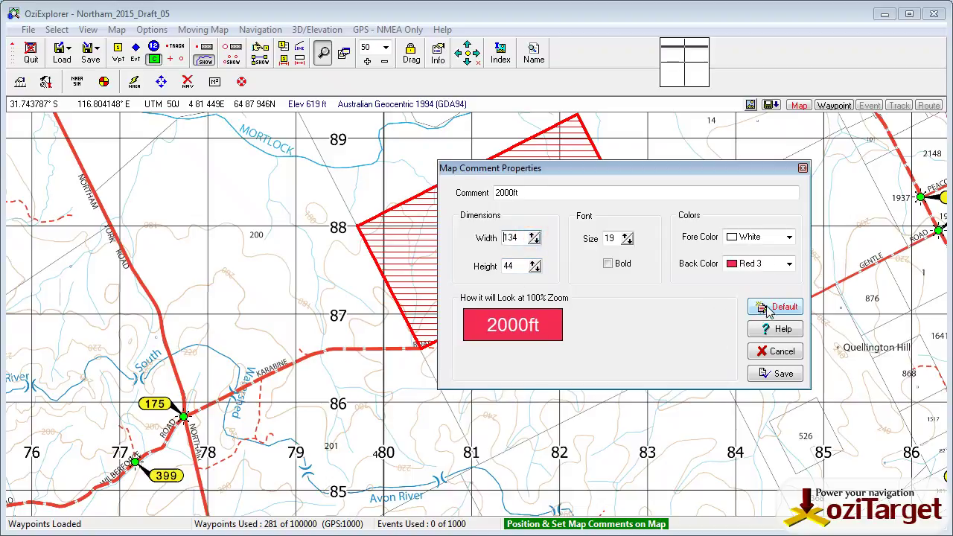
pyautogui.click(626, 236)
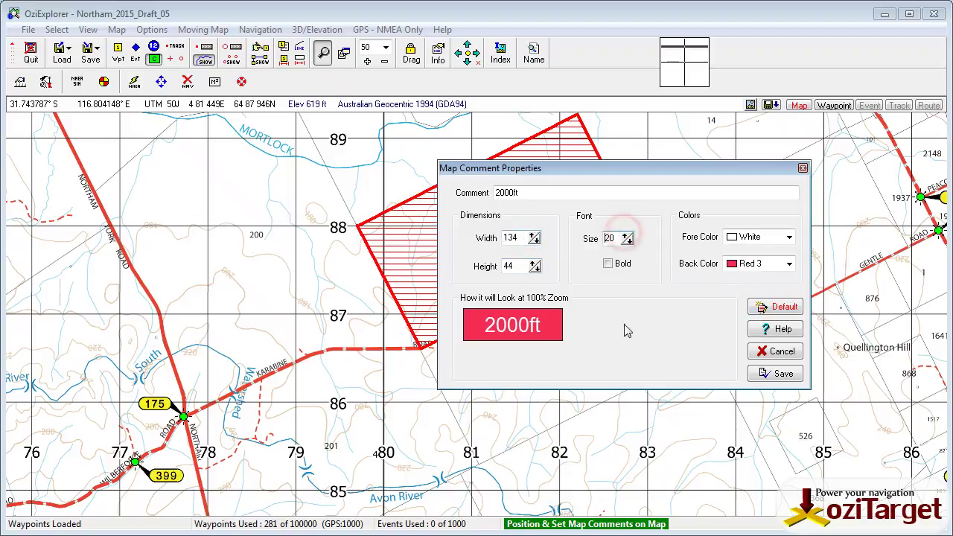
# Step: Store the current map comment settings as the default and save the 2000ft comment
pyautogui.click(777, 307)
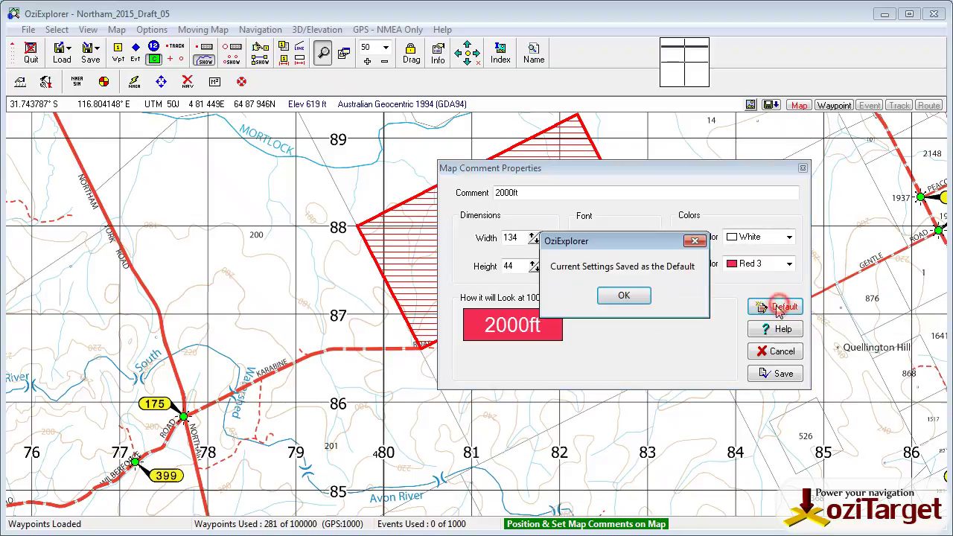
pyautogui.click(623, 297)
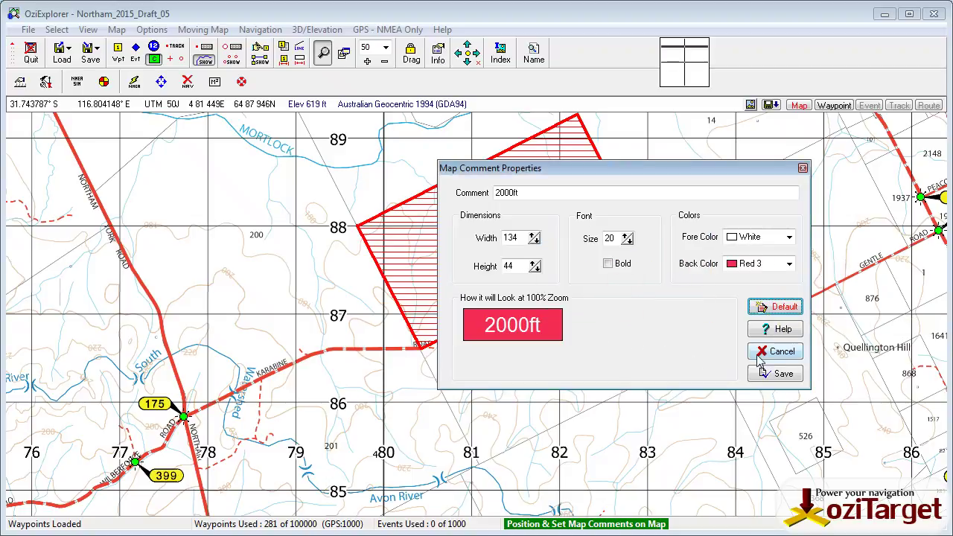
pyautogui.click(777, 373)
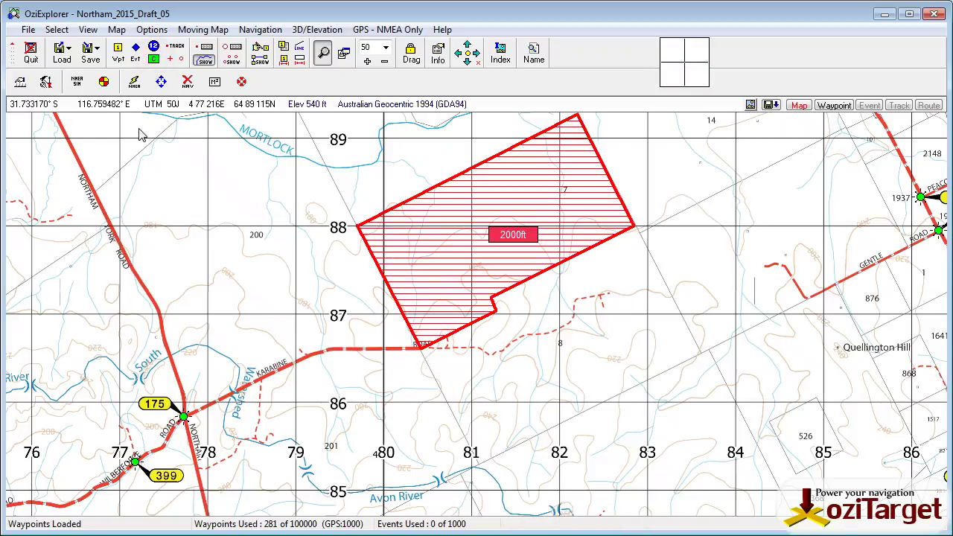
pyautogui.click(100, 50)
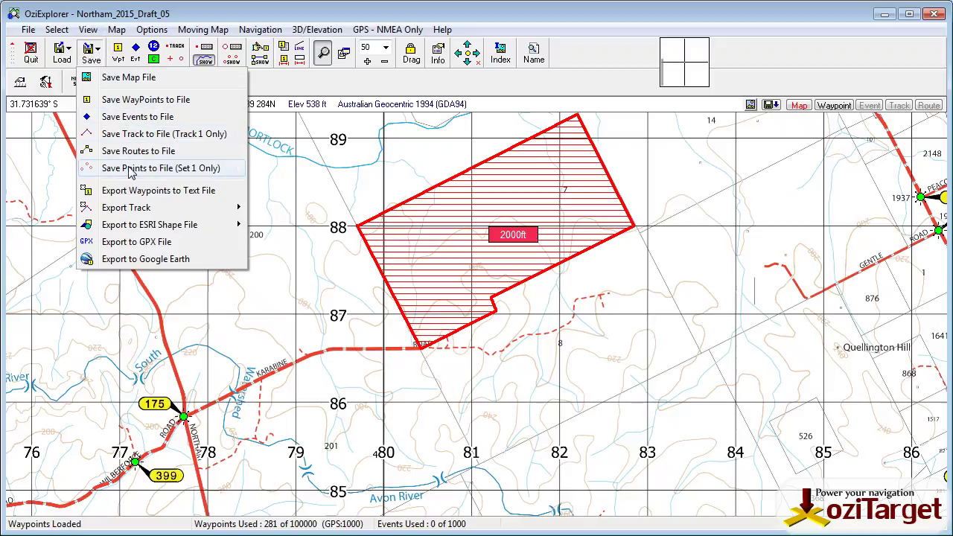
pyautogui.moveTo(132, 172)
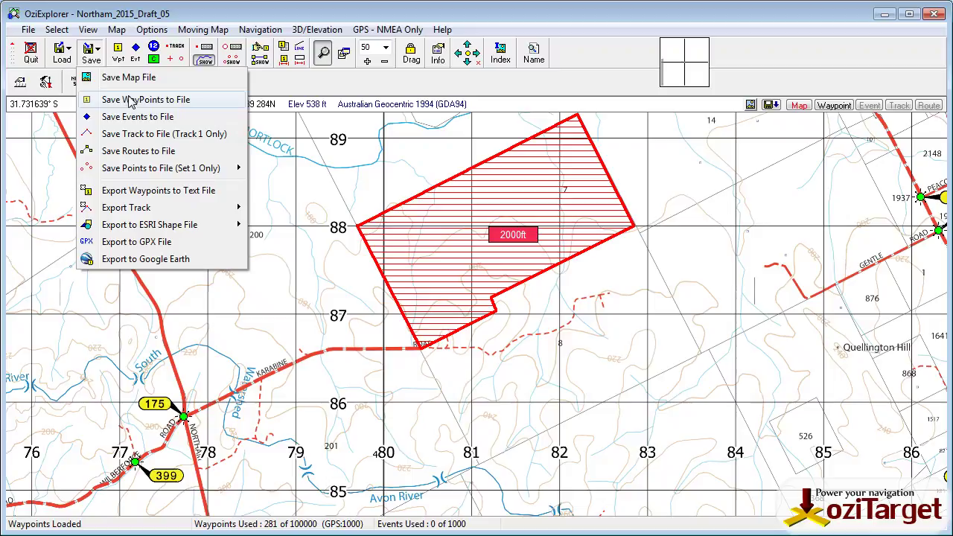
pyautogui.click(551, 19)
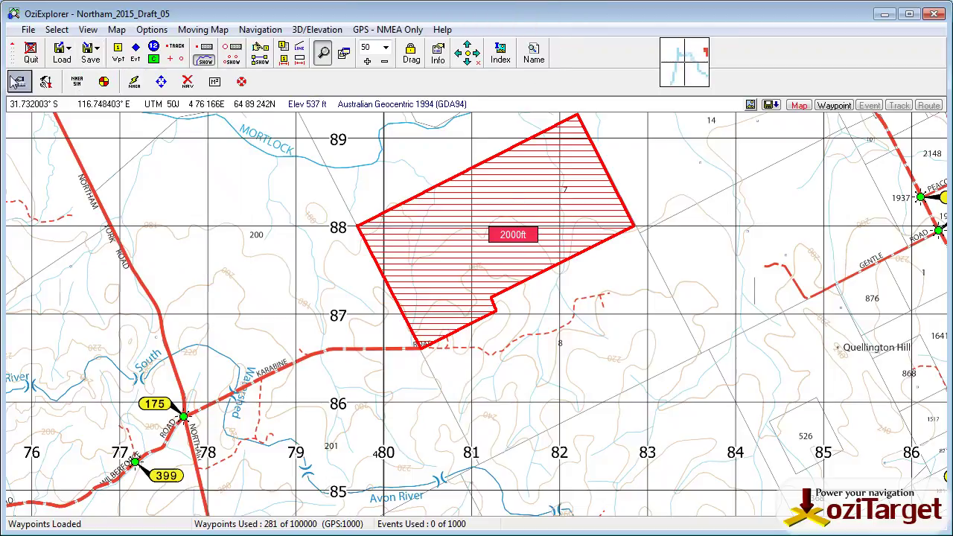
# Step: Save the map file with its comment, replacing Northam_2015_Final_ozf.map in the Northam 2015 folder
pyautogui.click(95, 54)
pyautogui.click(122, 75)
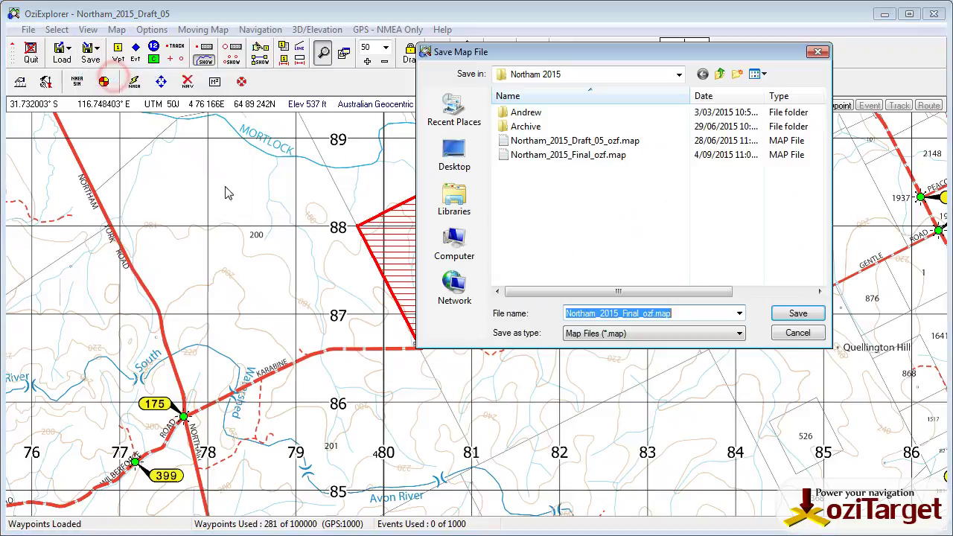
pyautogui.click(557, 155)
pyautogui.click(793, 314)
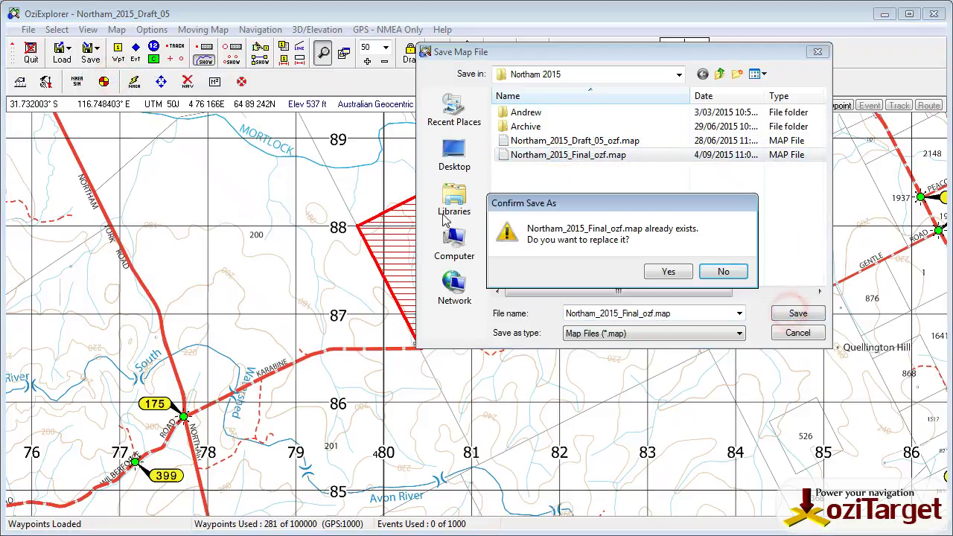
pyautogui.click(668, 272)
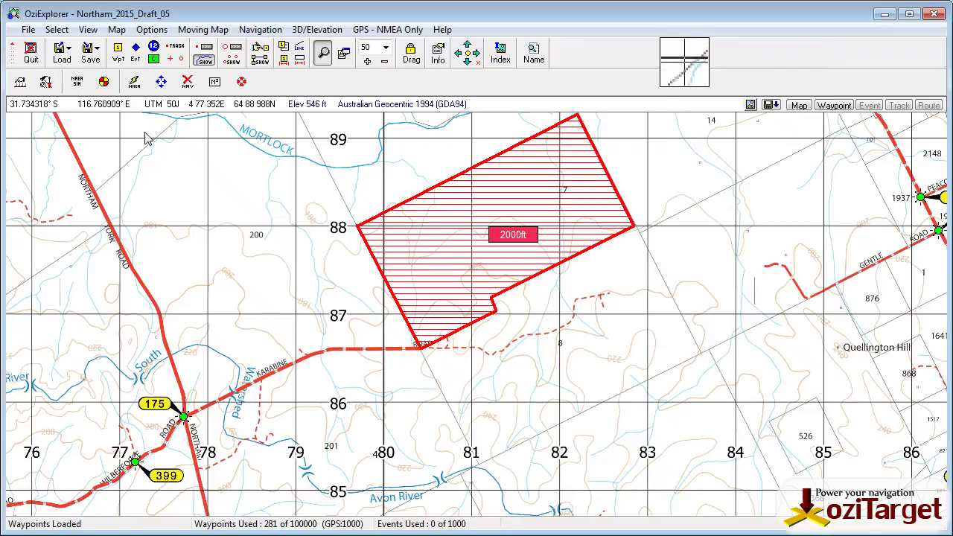
# Step: Switch to an auto-scaled blank map and clear all waypoints, events, routes, tracks and points from it
pyautogui.click(117, 30)
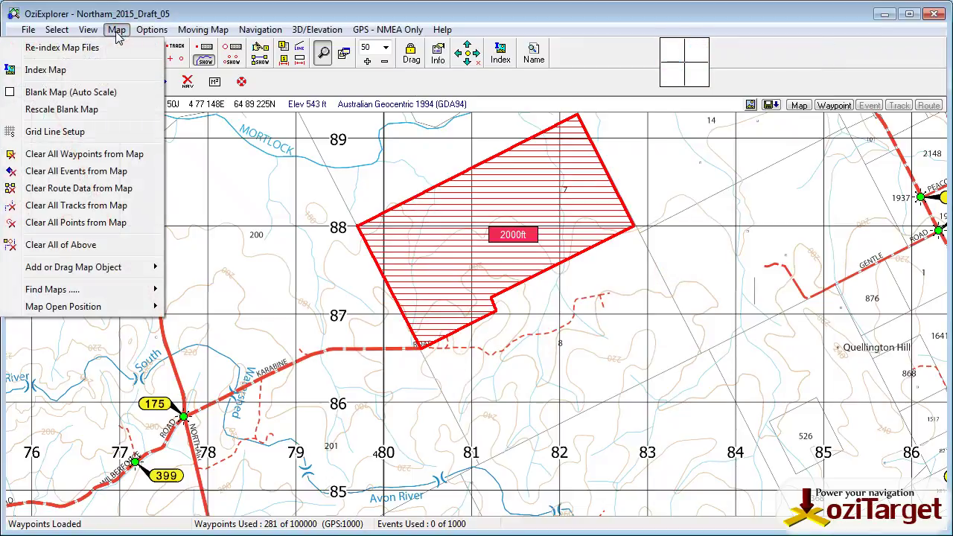
pyautogui.click(87, 92)
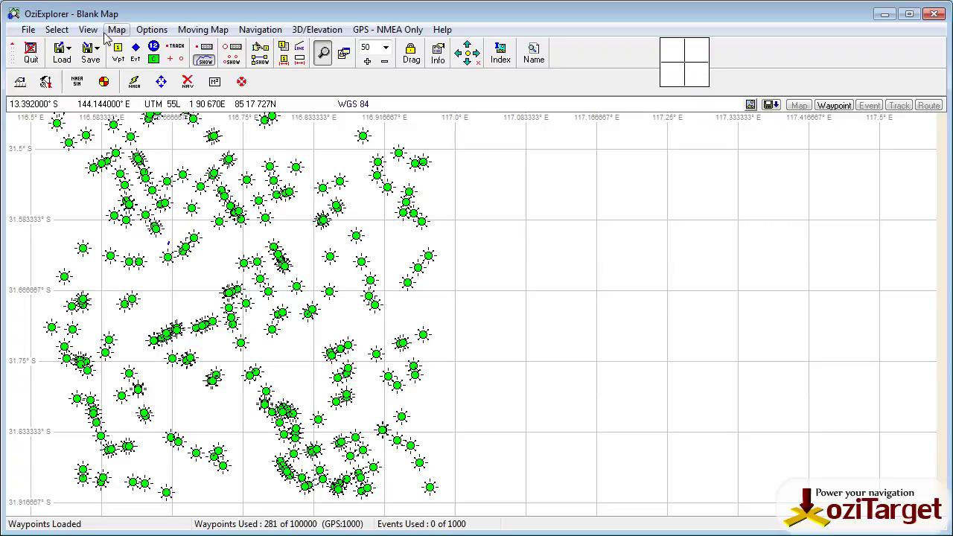
pyautogui.click(117, 30)
pyautogui.click(60, 247)
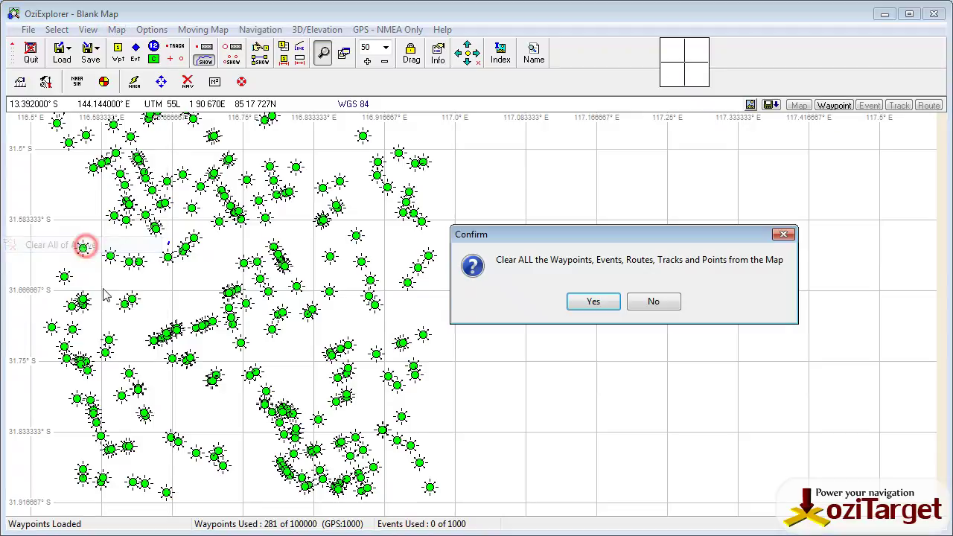
pyautogui.click(604, 299)
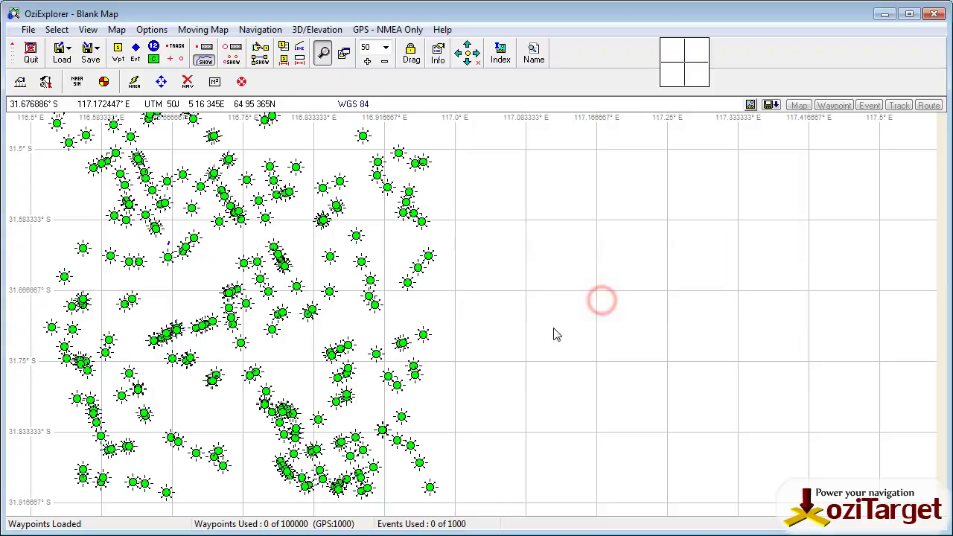
# Step: Reopen Northam_2015_Final_ozf.map from the recent maps and inspect the area around the 2000ft comment
pyautogui.click(58, 54)
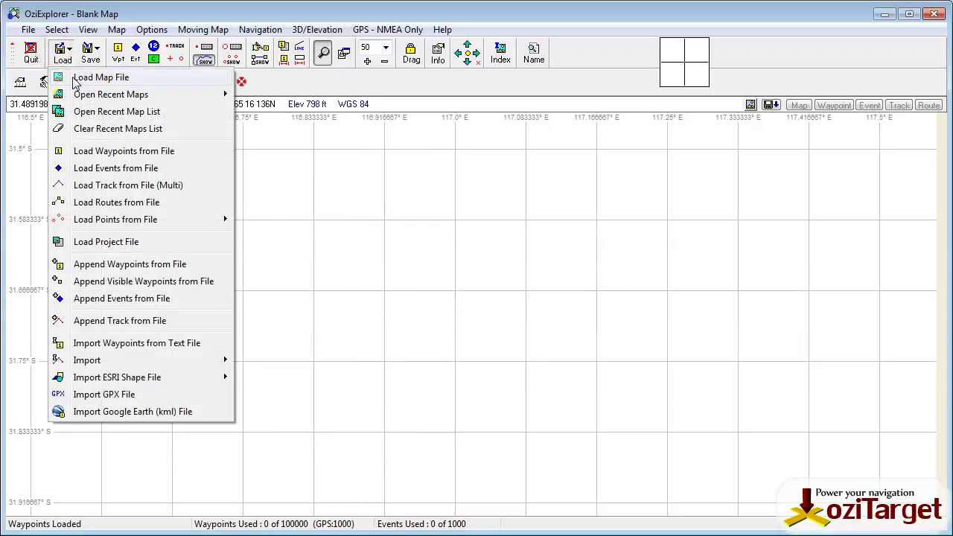
pyautogui.moveTo(87, 100)
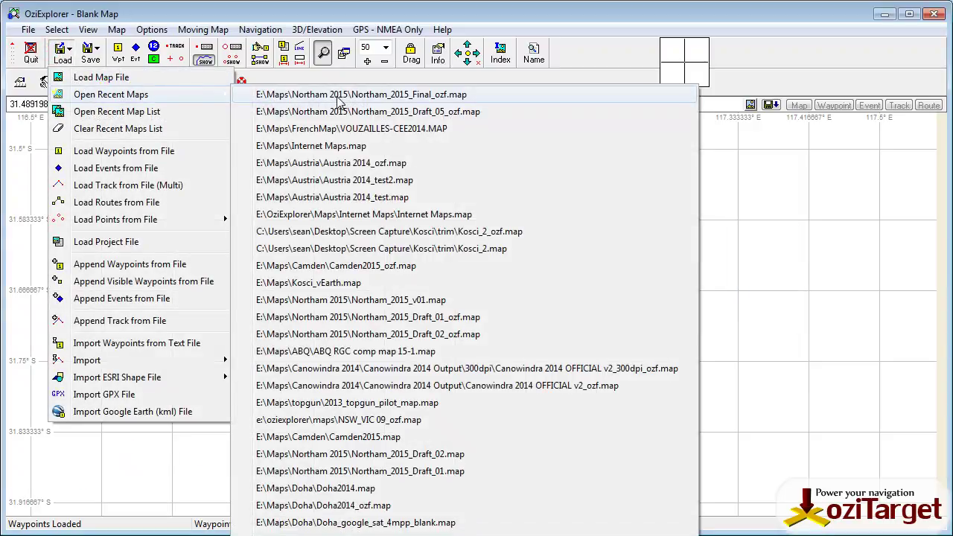
pyautogui.click(338, 111)
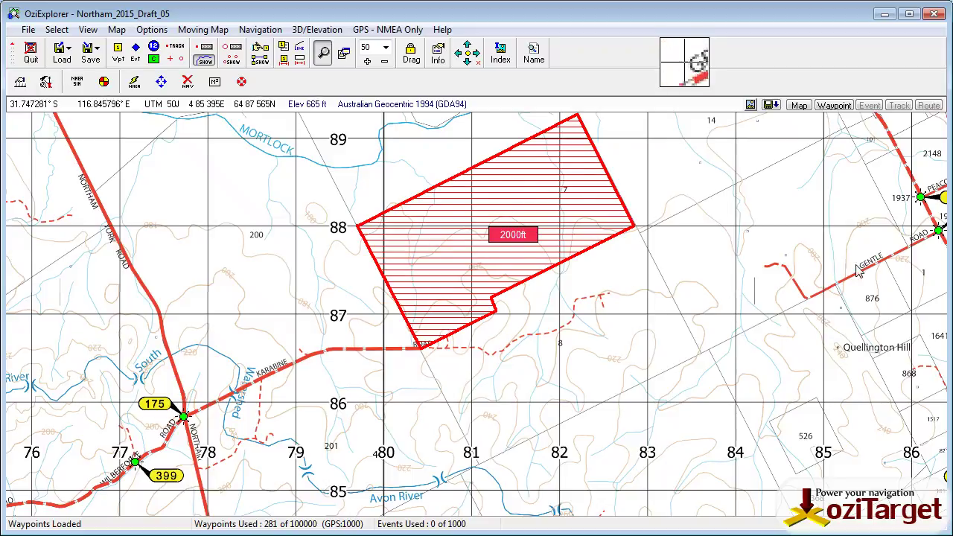
pyautogui.moveTo(867, 271); pyautogui.dragTo(482, 370)
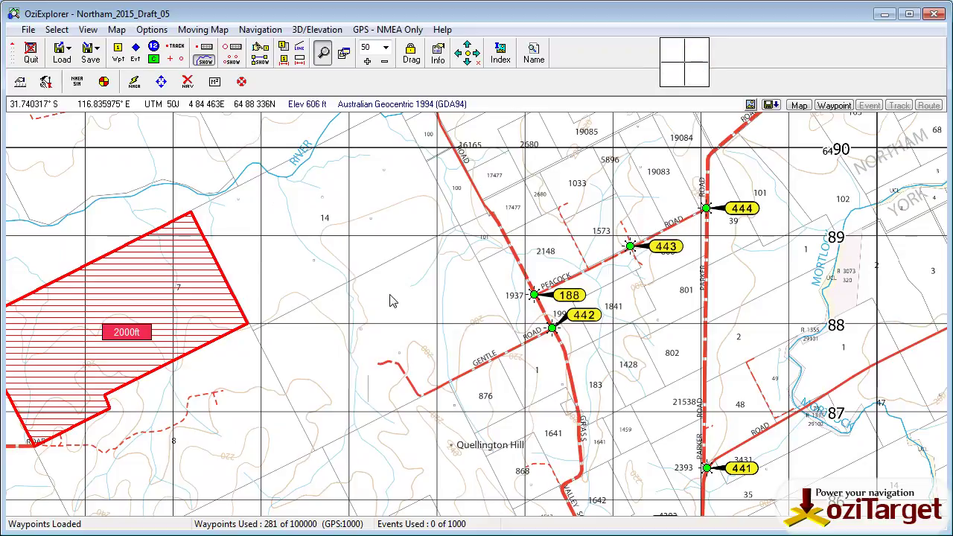